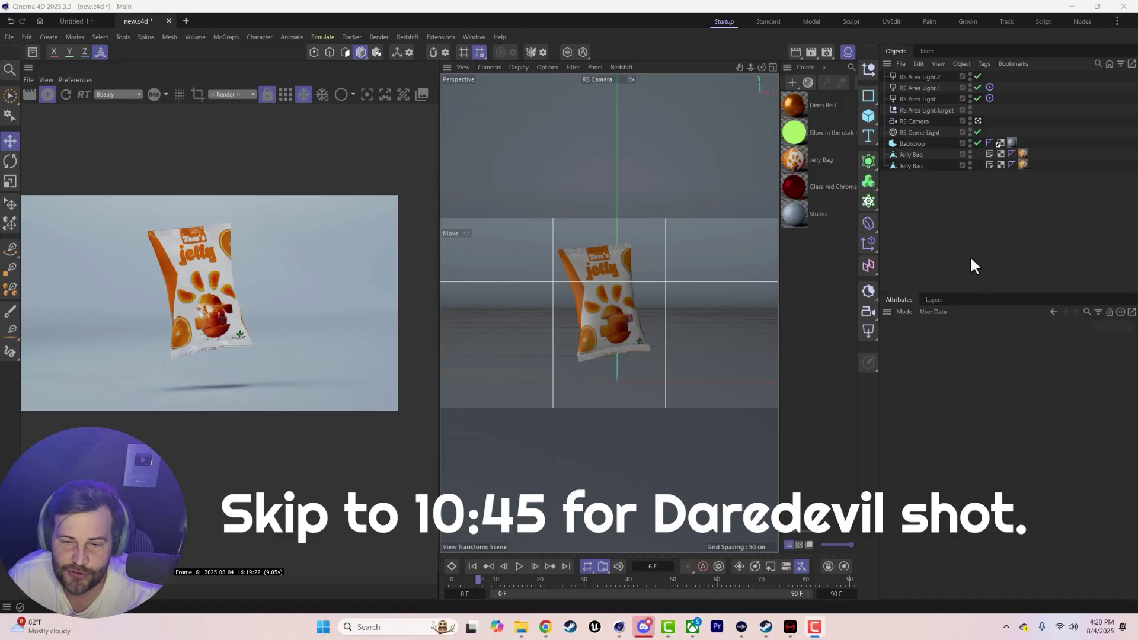
{"action": "left_click", "coordinate": [597, 274]}
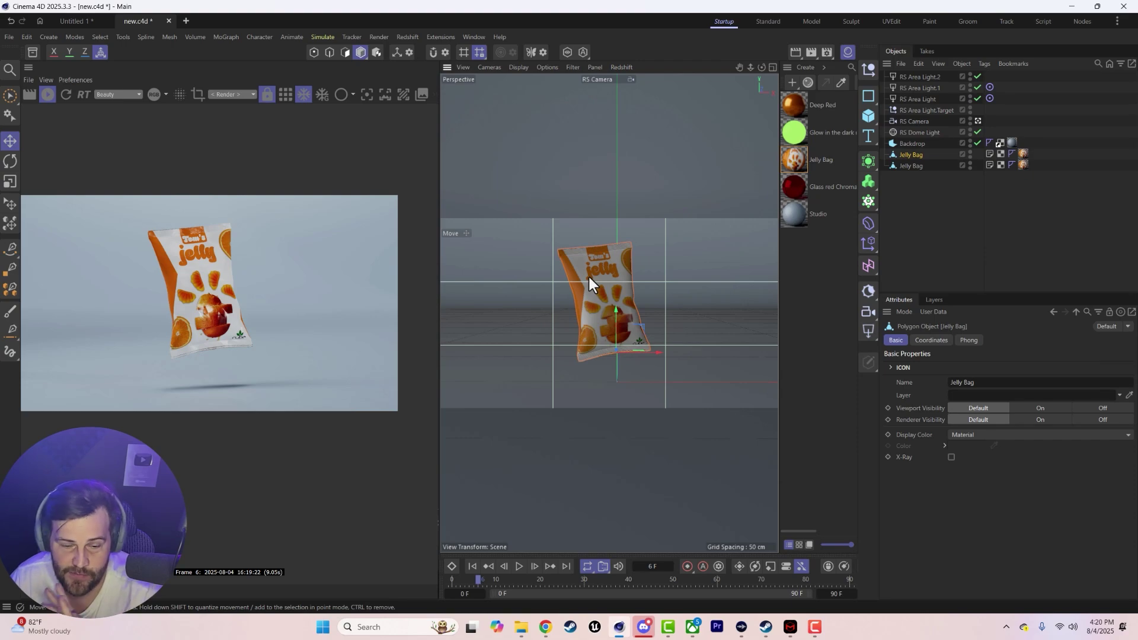
{"action": "left_click", "coordinate": [920, 167]}
{"action": "left_click", "coordinate": [907, 155]}
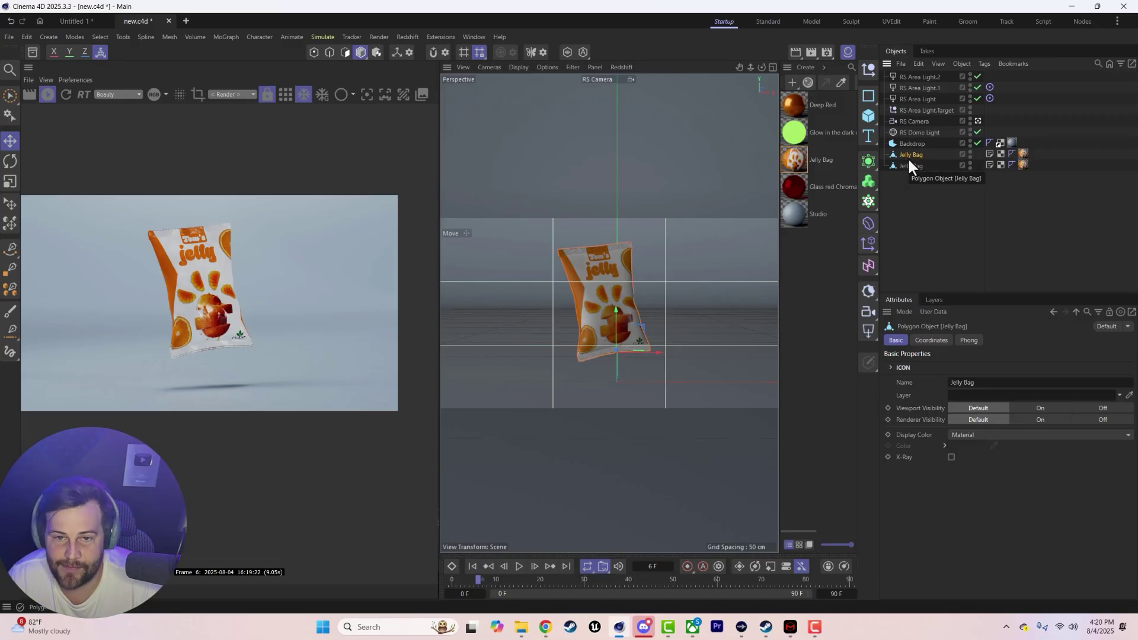
{"action": "right_click", "coordinate": [911, 156]}
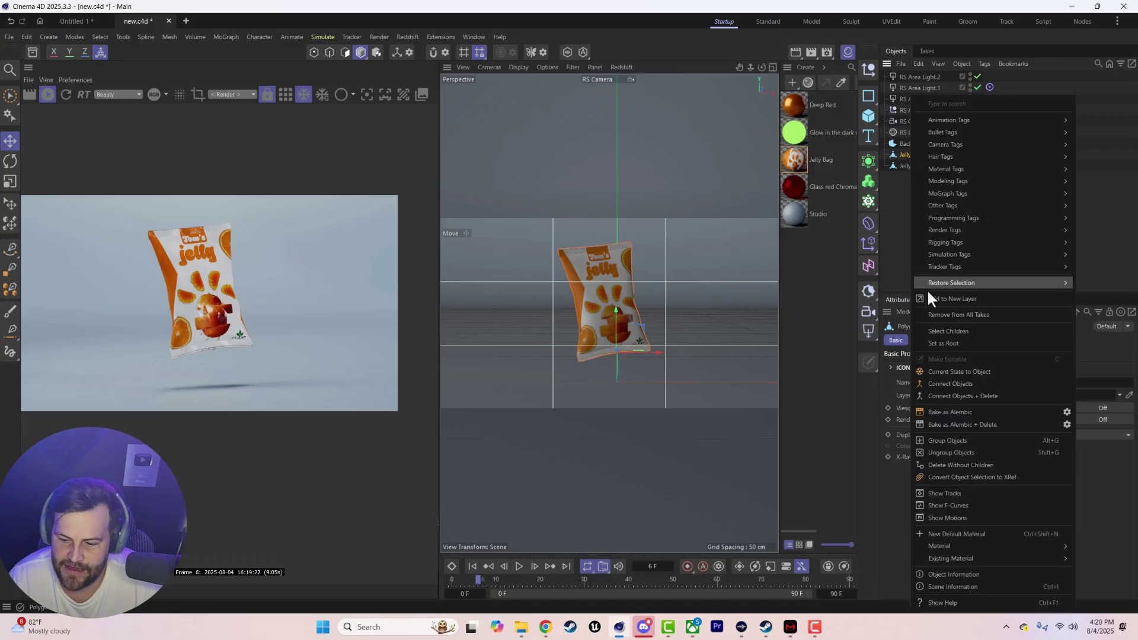
{"action": "left_click", "coordinate": [901, 215]}
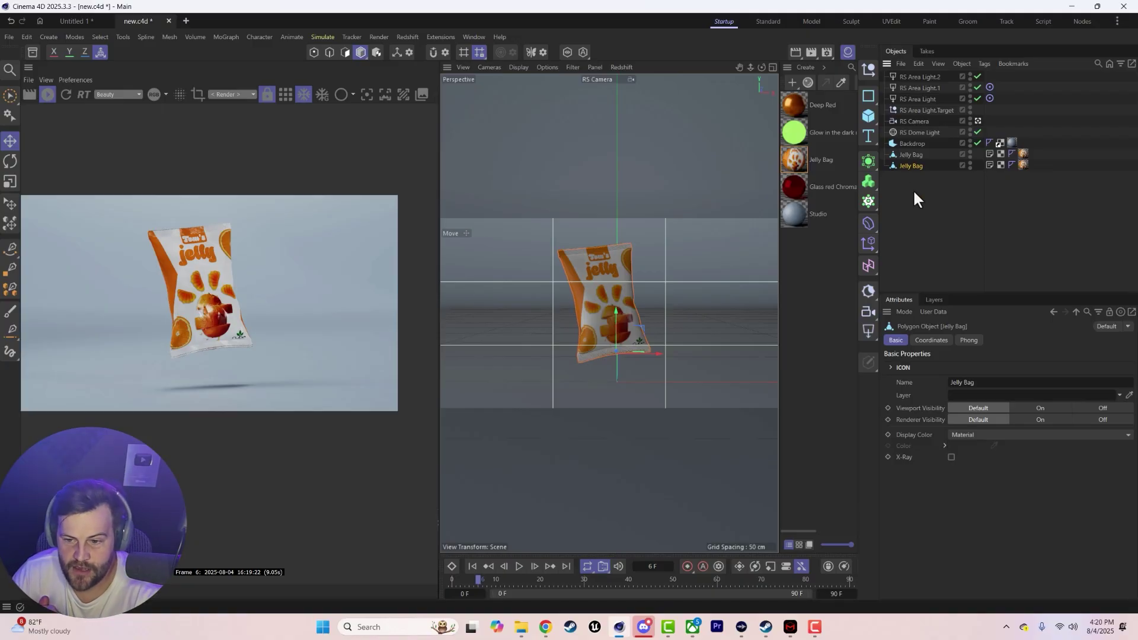
Place one of the two Jelly Bag objects inside a new Volume Builder and set its voxel size to 0.2 cm
{"action": "left_click", "coordinate": [920, 155]}
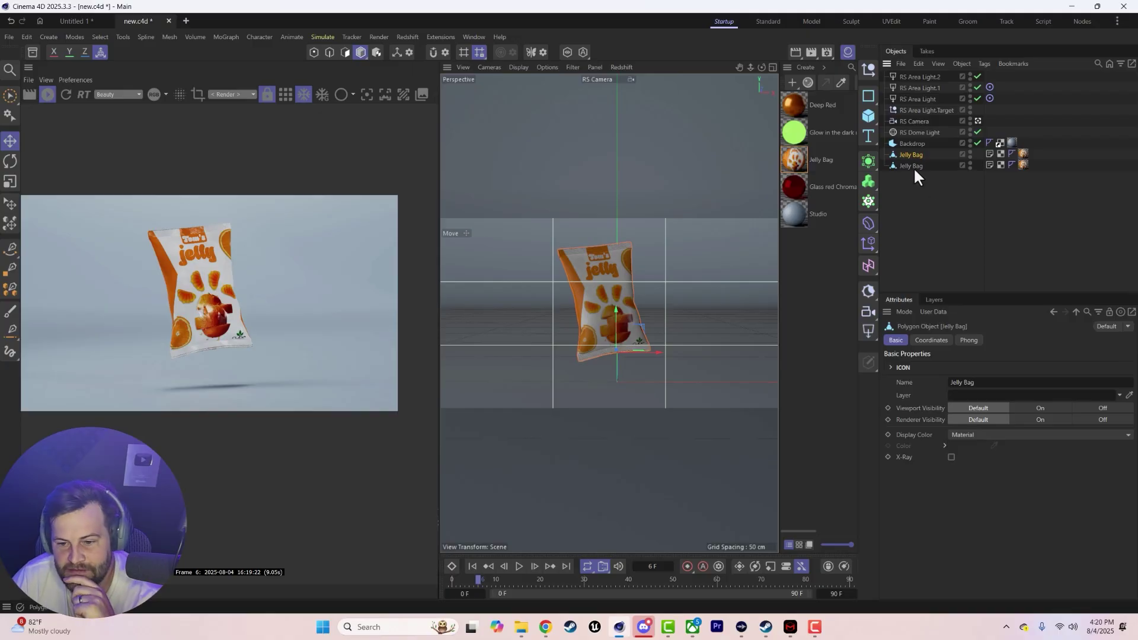
{"action": "left_click", "coordinate": [873, 181]}
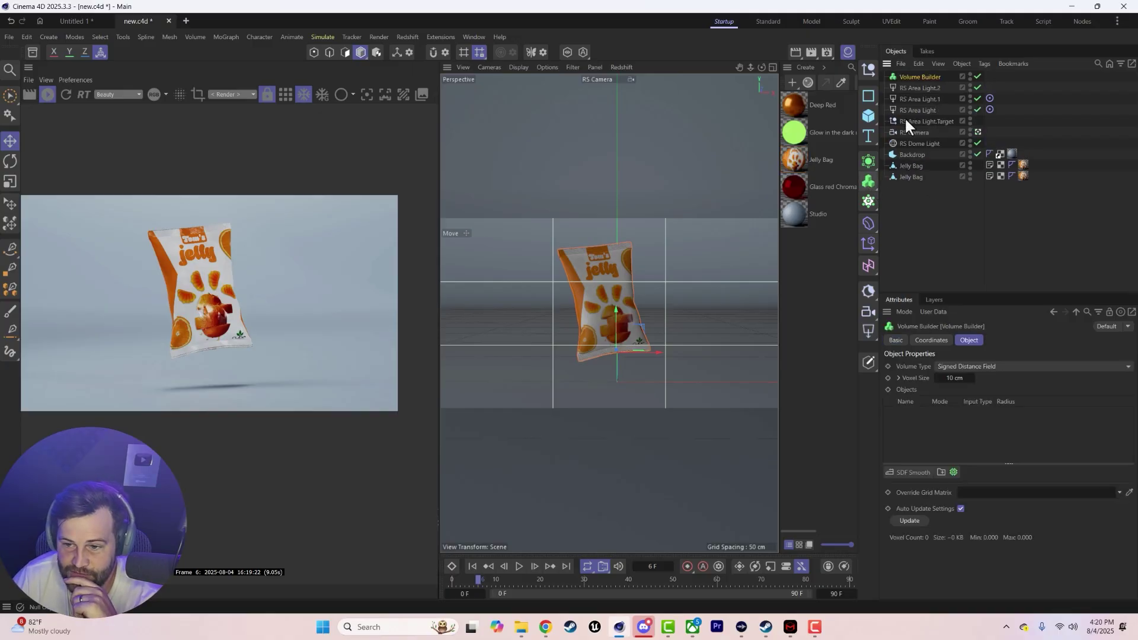
{"action": "left_click_drag", "start_coordinate": [919, 76], "coordinate": [917, 76]}
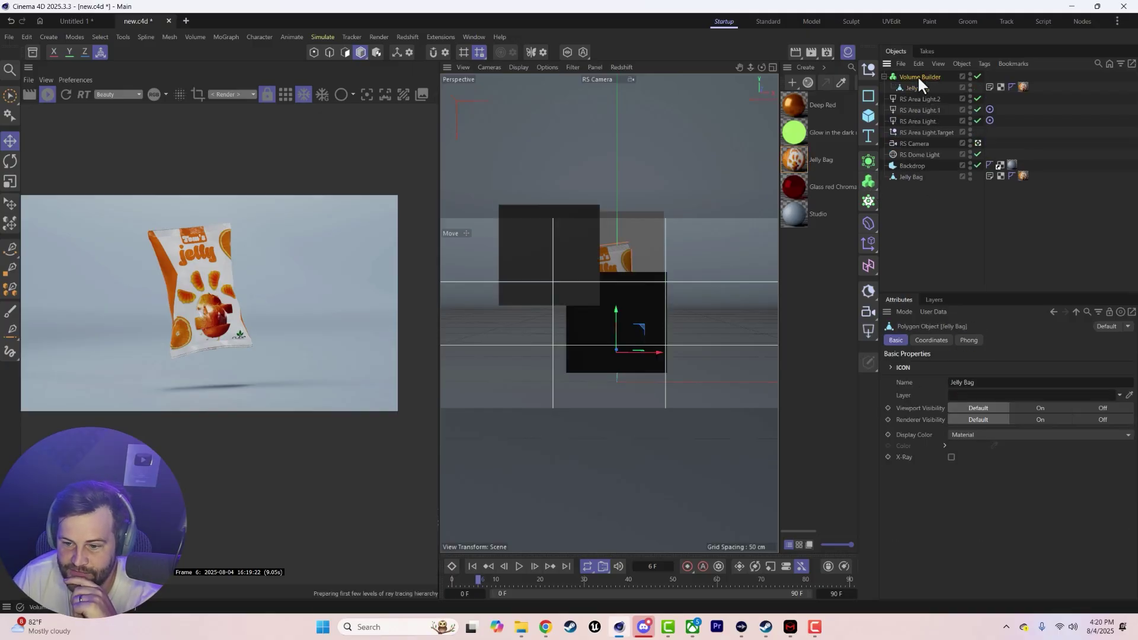
{"action": "left_click_drag", "start_coordinate": [953, 377], "coordinate": [936, 377]}
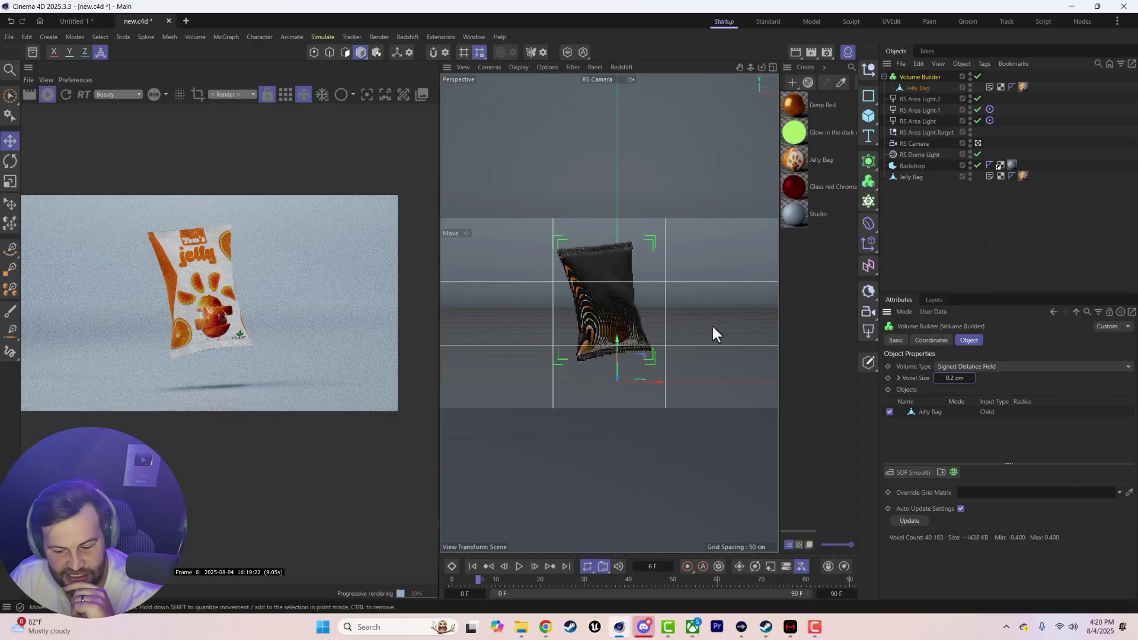
Add an SDF Smooth filter and a Dilate and Erode filter with a 0.25 cm offset to the Volume Builder
{"action": "left_click", "coordinate": [909, 472]}
{"action": "left_click_drag", "start_coordinate": [895, 471], "coordinate": [912, 495]}
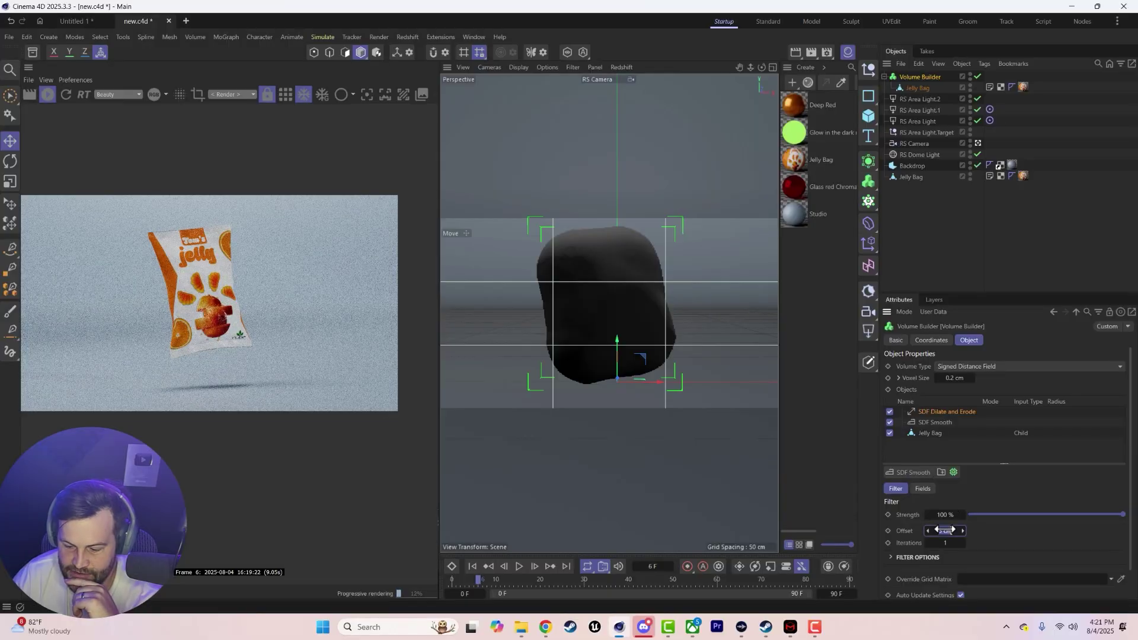
{"action": "type", "text": "0.25"}
{"action": "key", "text": "Return"}
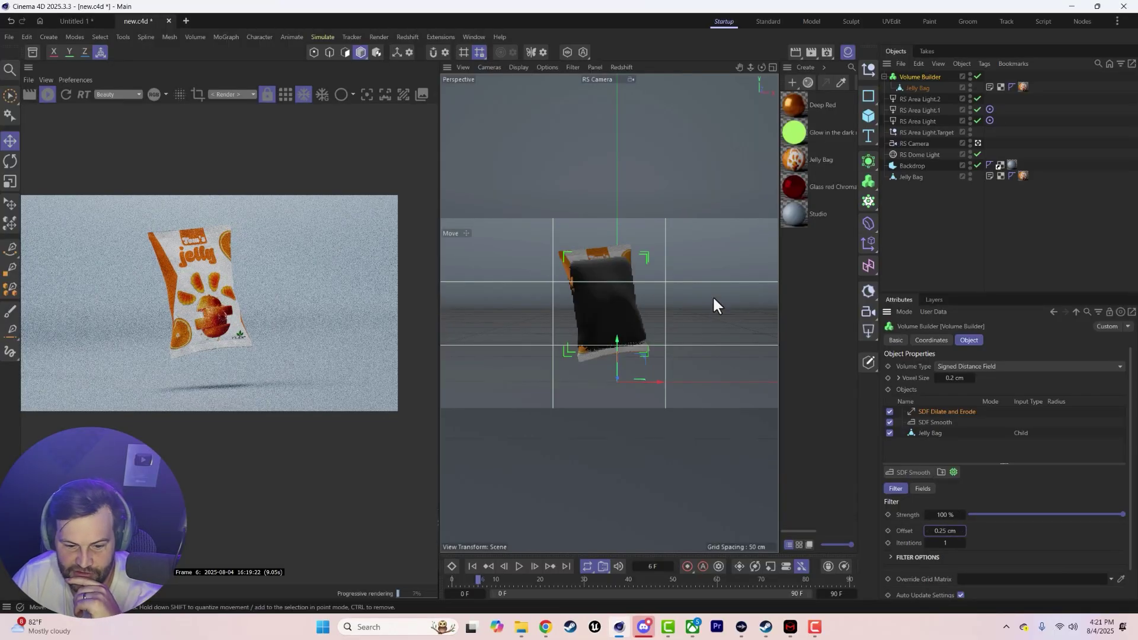
Try larger offsets for the Dilate and Erode filter, ending at 1.05 cm
{"action": "left_click", "coordinate": [945, 531]}
{"action": "type", "text": "0.95"}
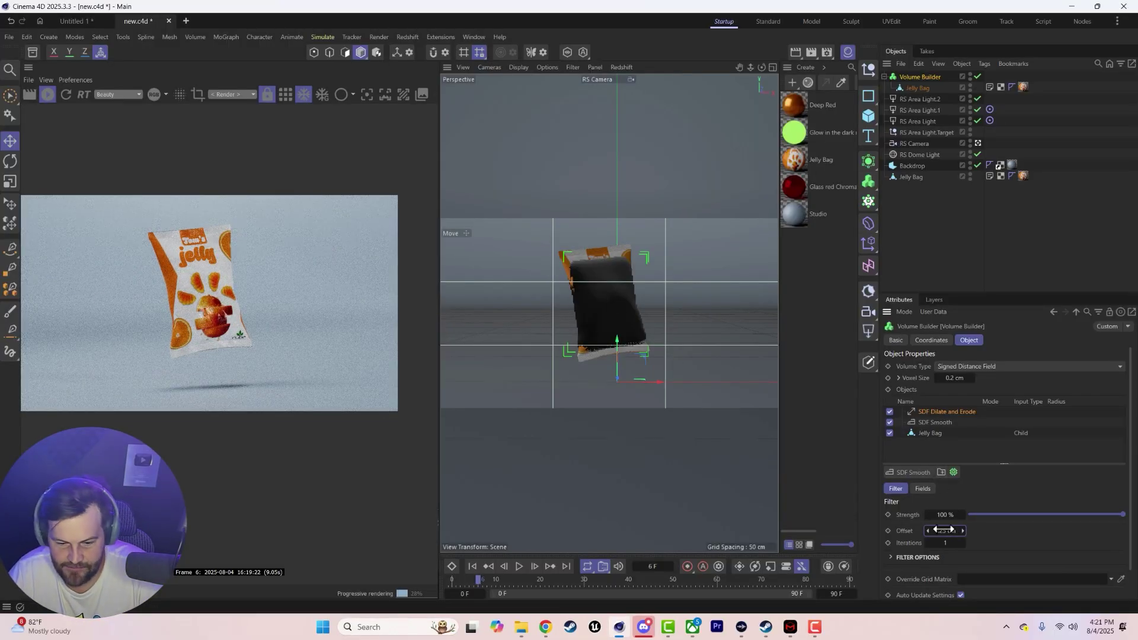
{"action": "key", "text": "Return"}
{"action": "type", "text": "1.95"}
{"action": "key", "text": "Return"}
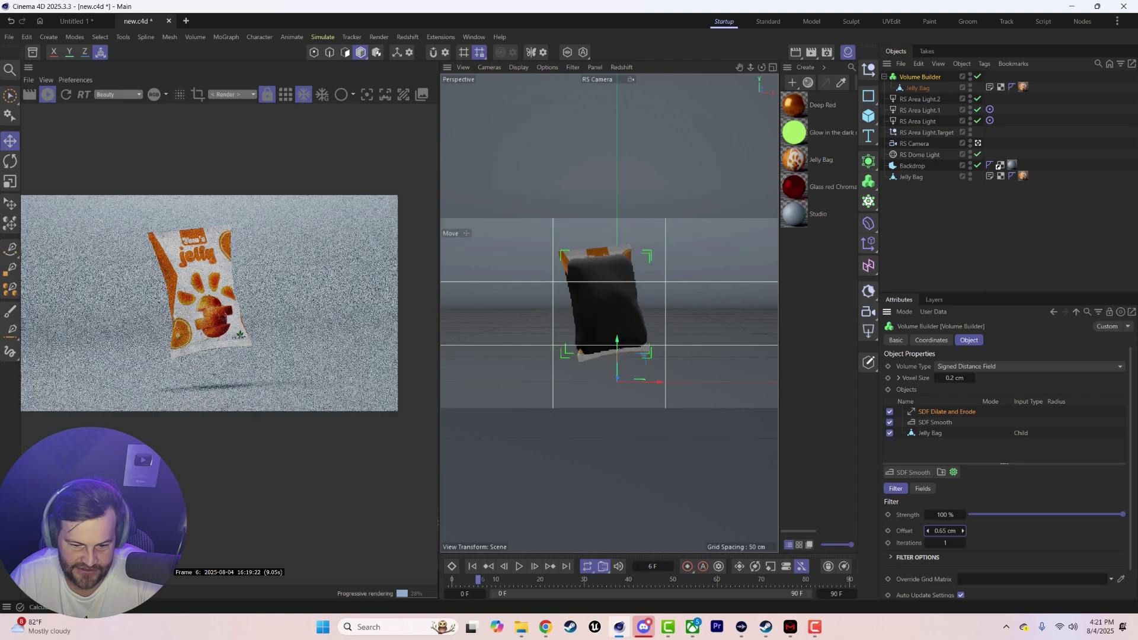
{"action": "type", "text": "1.05"}
{"action": "key", "text": "Return"}
Move the Dilate and Erode filter below SDF Smooth in the Volume Builder's list and set its offset to 0.5 cm
{"action": "left_click_drag", "start_coordinate": [910, 416], "coordinate": [932, 428]}
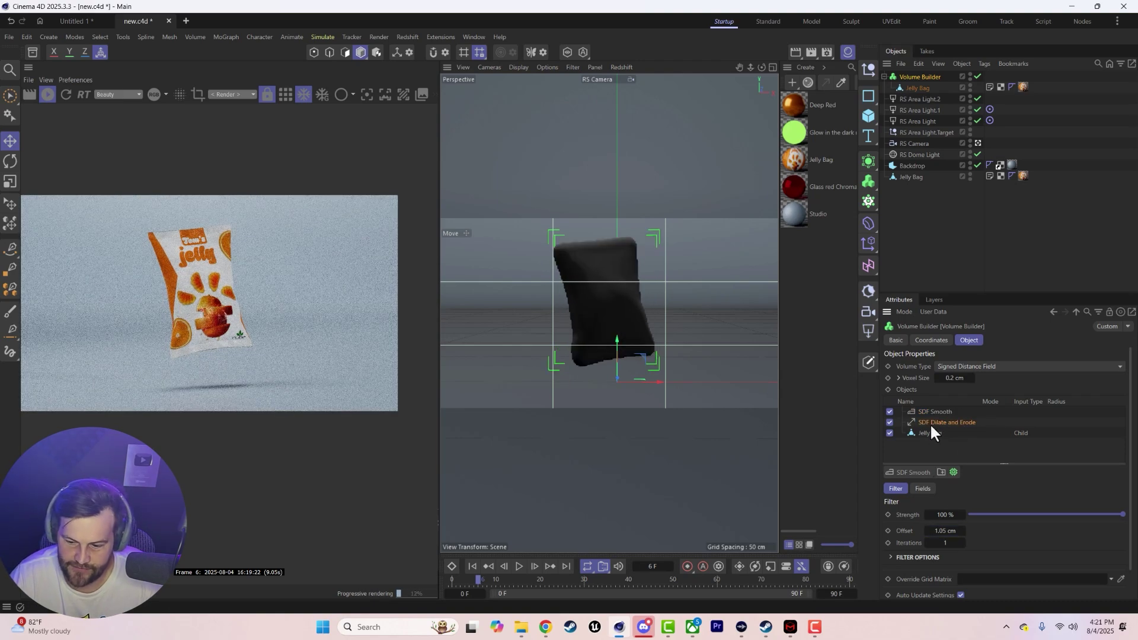
{"action": "double_click", "coordinate": [944, 530]}
{"action": "type", "text": "0.45"}
{"action": "key", "text": "Return"}
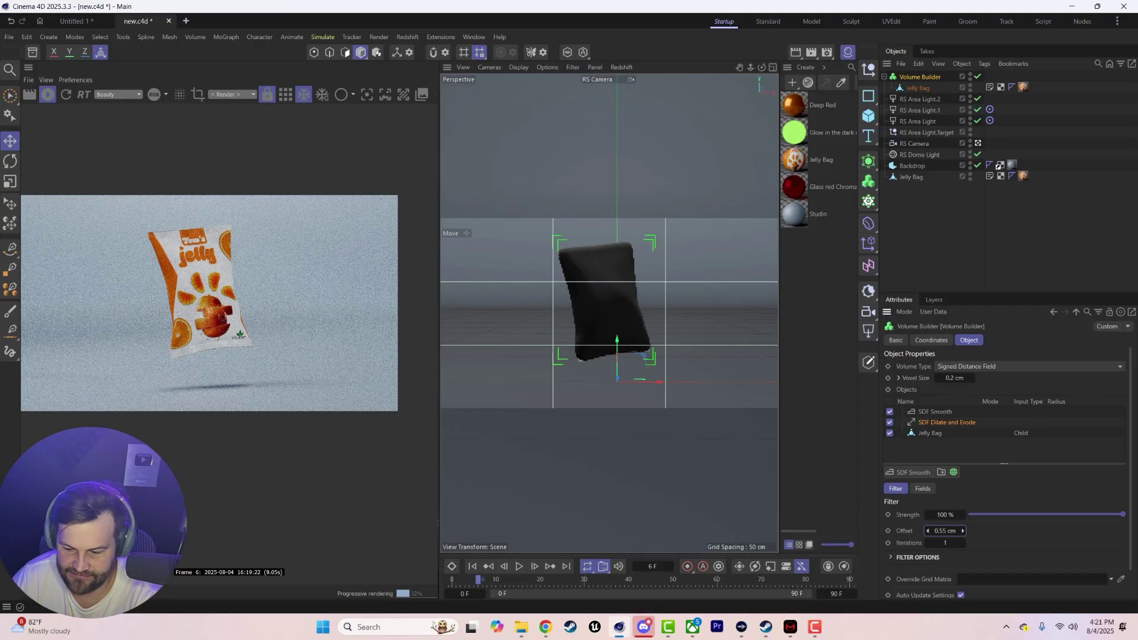
{"action": "left_click_drag", "start_coordinate": [946, 531], "coordinate": [960, 530]}
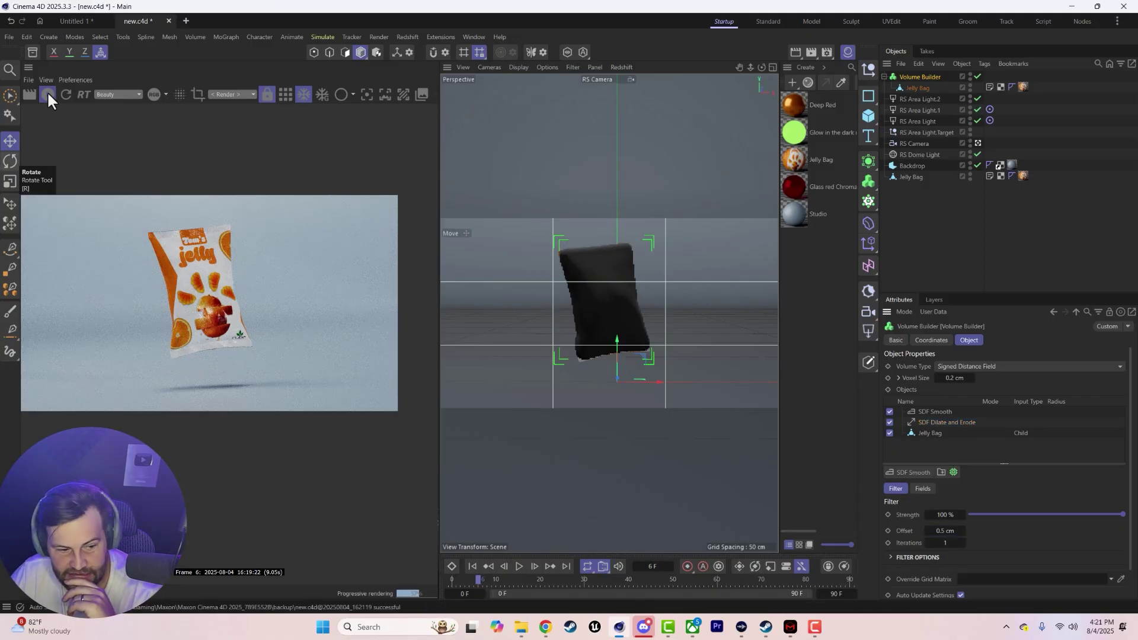
Create a Volume Mesher and put the Volume Builder inside it to turn the bag volume into a mesh
{"action": "left_click", "coordinate": [868, 181]}
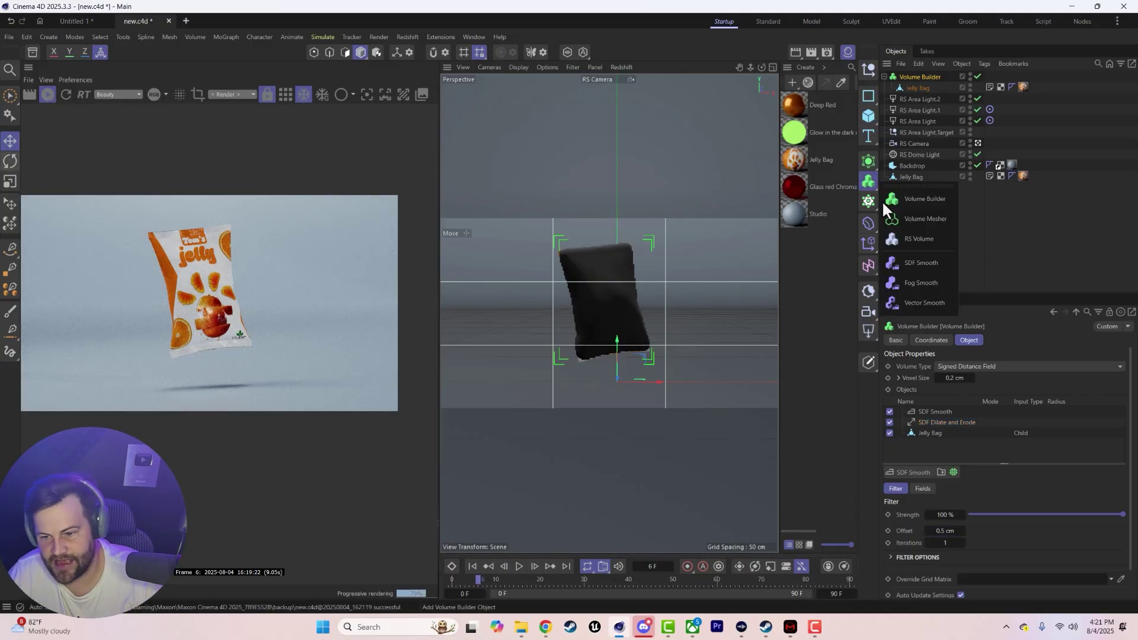
{"action": "left_click", "coordinate": [905, 215]}
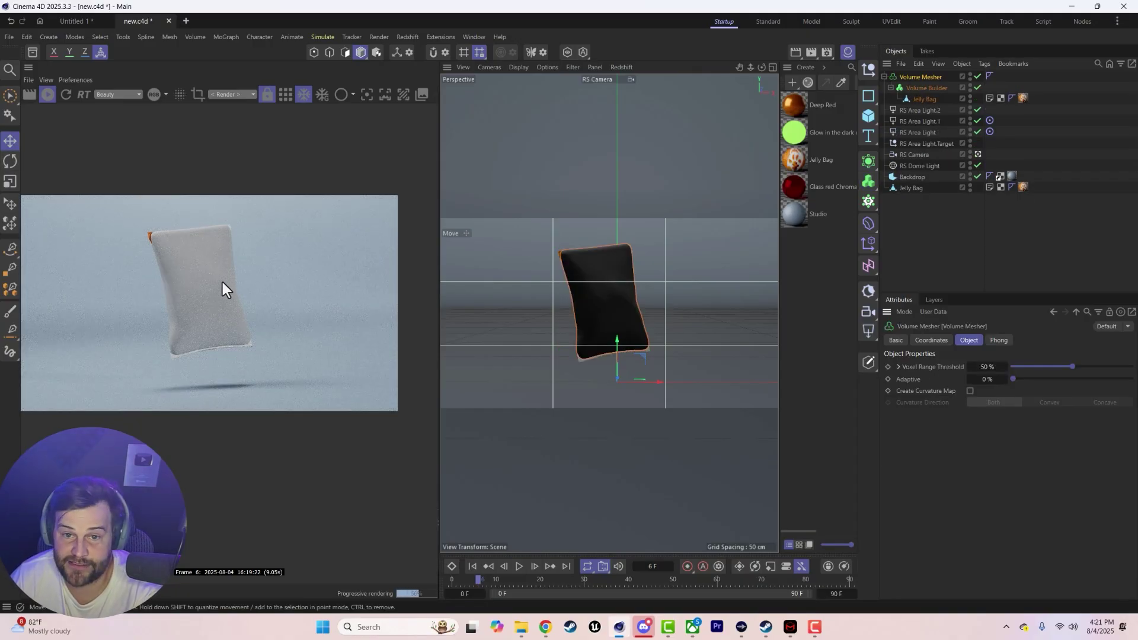
{"action": "left_click", "coordinate": [925, 98]}
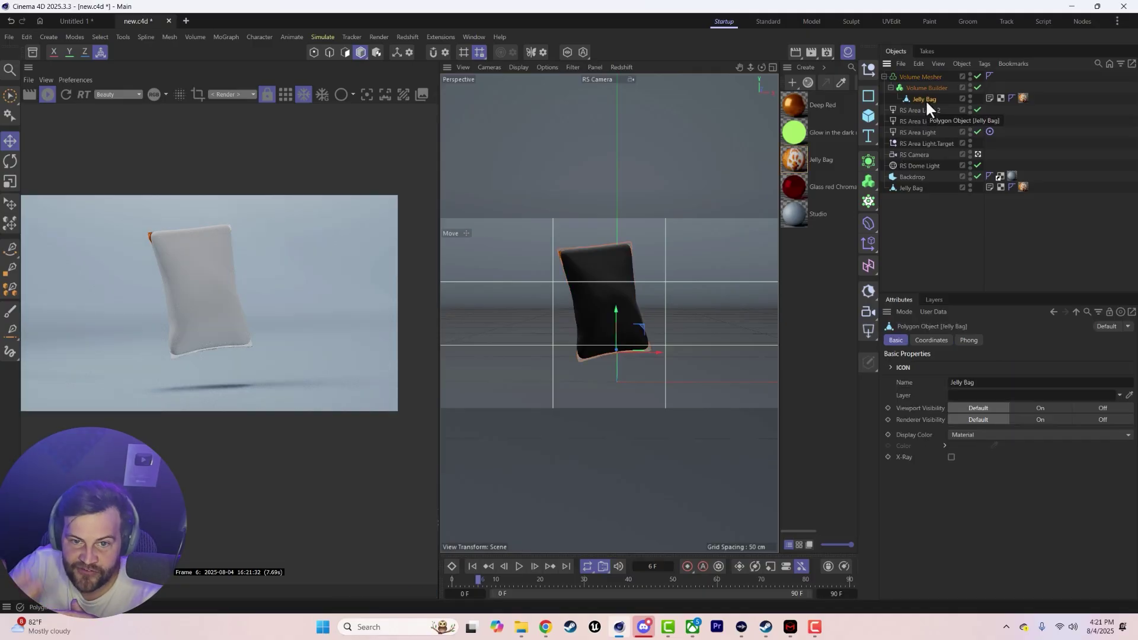
Add a sphere with a radius of about 18.32 cm and 64 segments, raised so that it encloses the jelly bag
{"action": "left_click", "coordinate": [863, 115]}
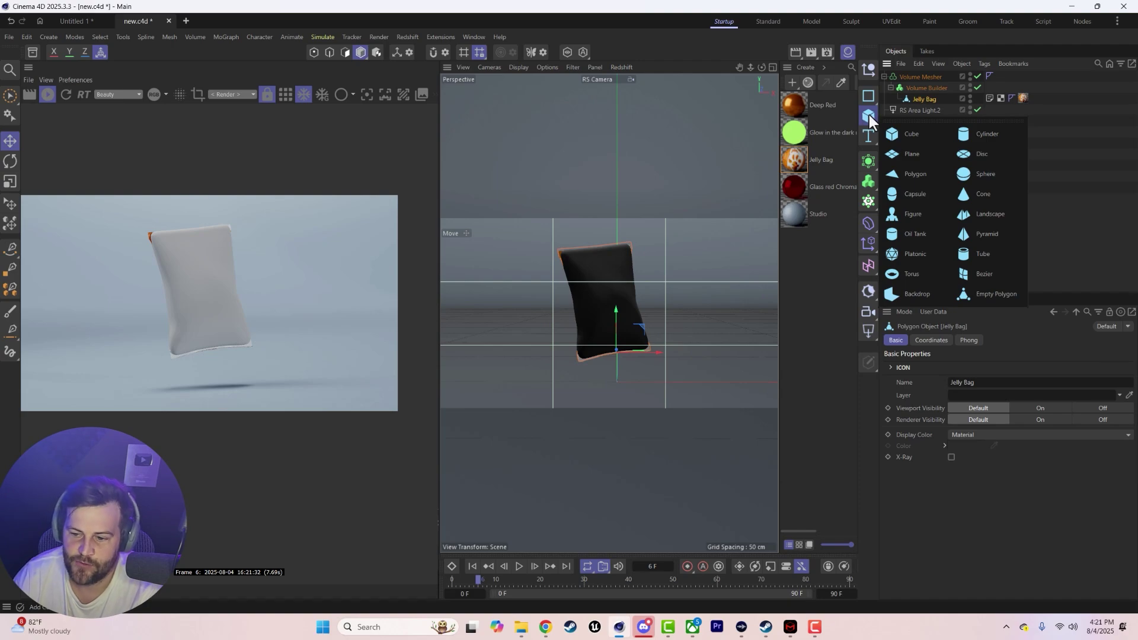
{"action": "left_click", "coordinate": [966, 172]}
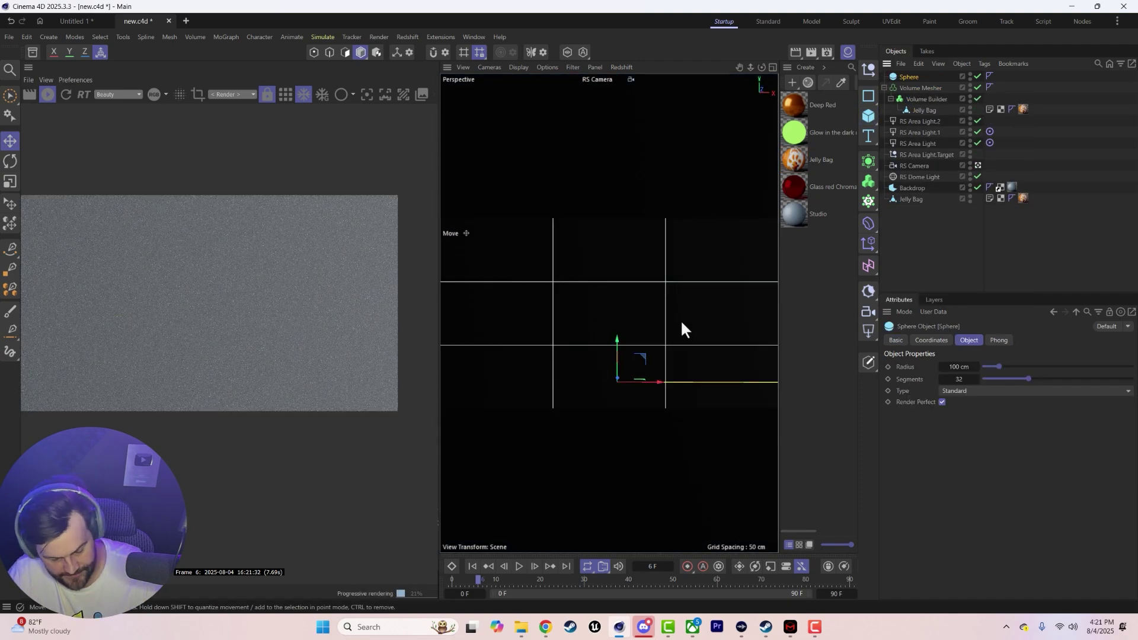
{"action": "key", "text": "e"}
{"action": "left_click_drag", "start_coordinate": [611, 353], "coordinate": [597, 248]}
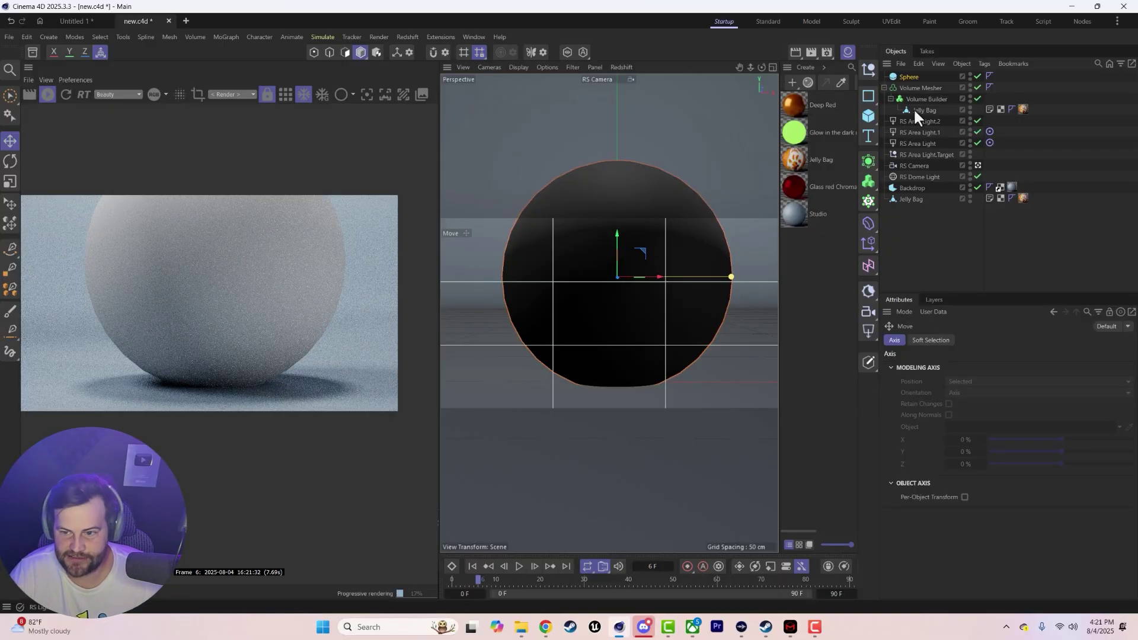
{"action": "left_click", "coordinate": [916, 75]}
{"action": "left_click", "coordinate": [958, 380]}
{"action": "type", "text": "64"}
{"action": "key", "text": "Return"}
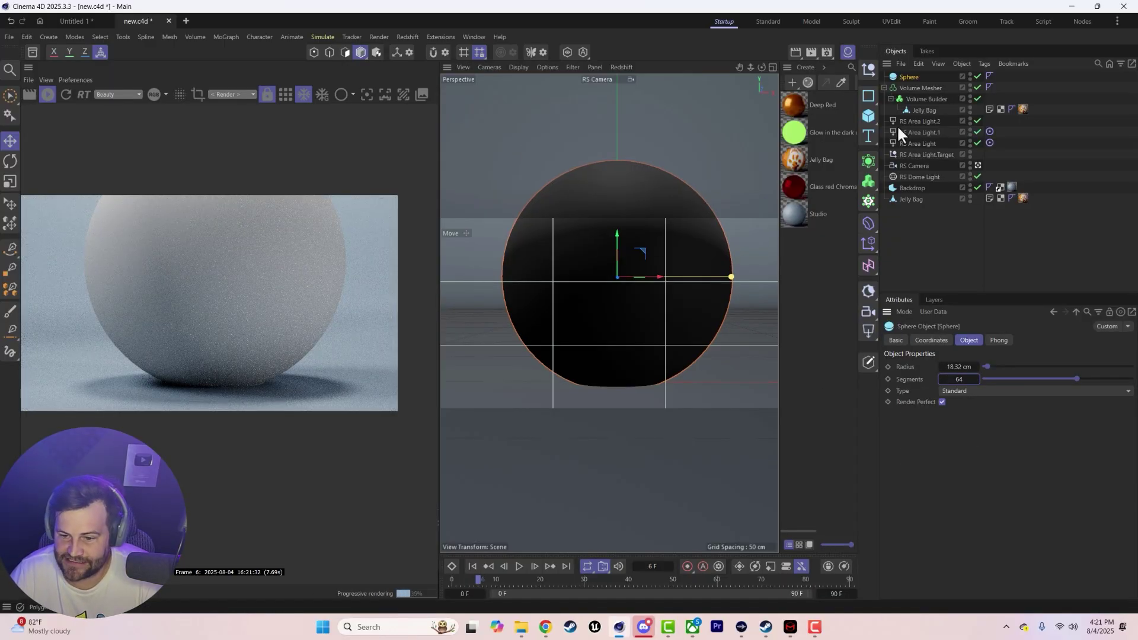
Add a Displacer as a child of the sphere and load a Noise shader into its shading channel
{"action": "left_click", "coordinate": [869, 226]}
{"action": "left_click", "coordinate": [898, 532], "text": "alt"}
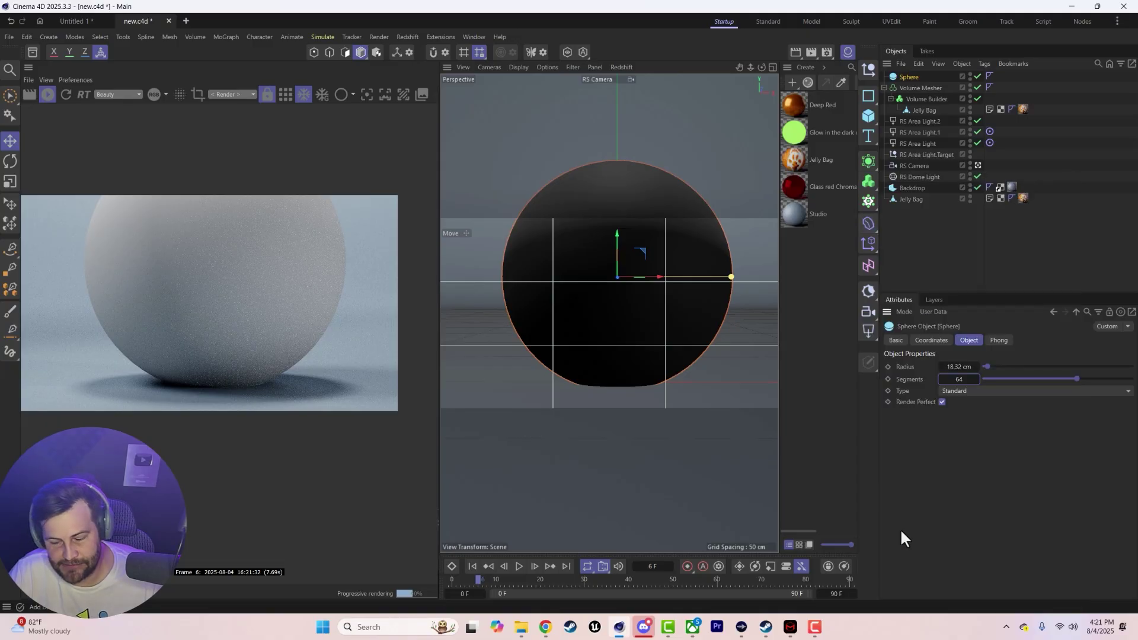
{"action": "left_click_drag", "start_coordinate": [918, 84], "coordinate": [907, 87]}
{"action": "left_click", "coordinate": [916, 88]}
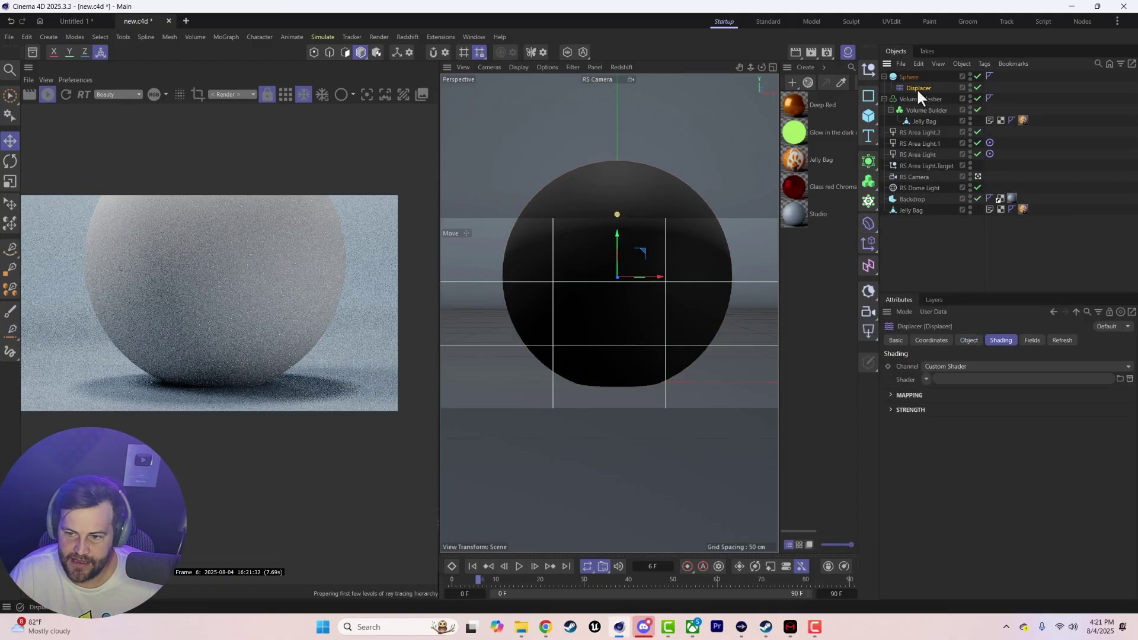
{"action": "left_click", "coordinate": [926, 379]}
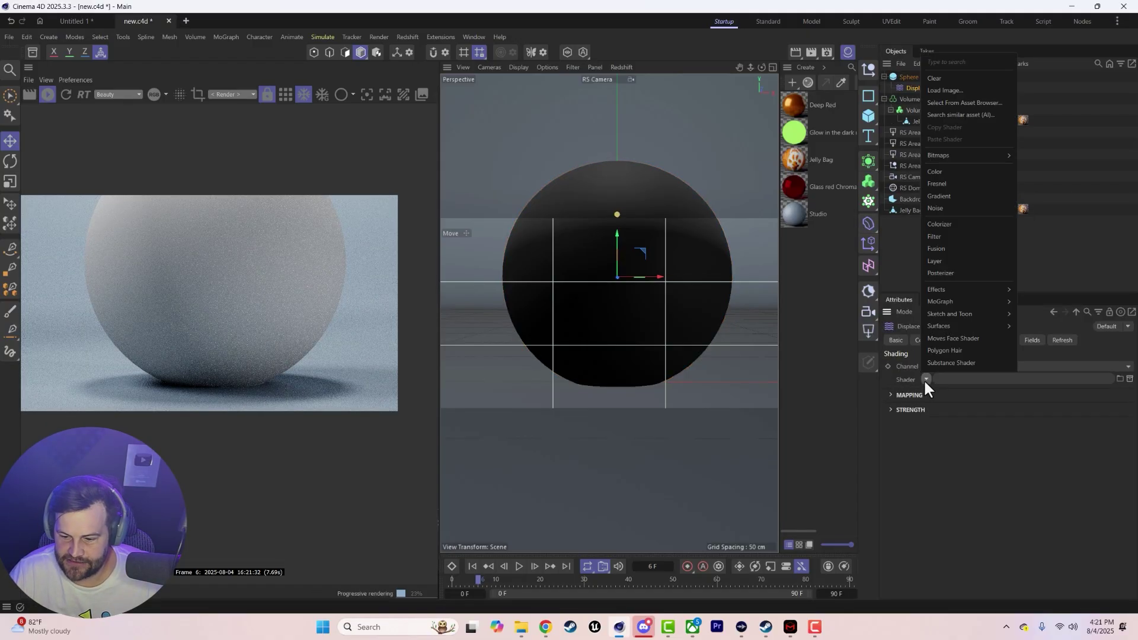
{"action": "left_click", "coordinate": [946, 207]}
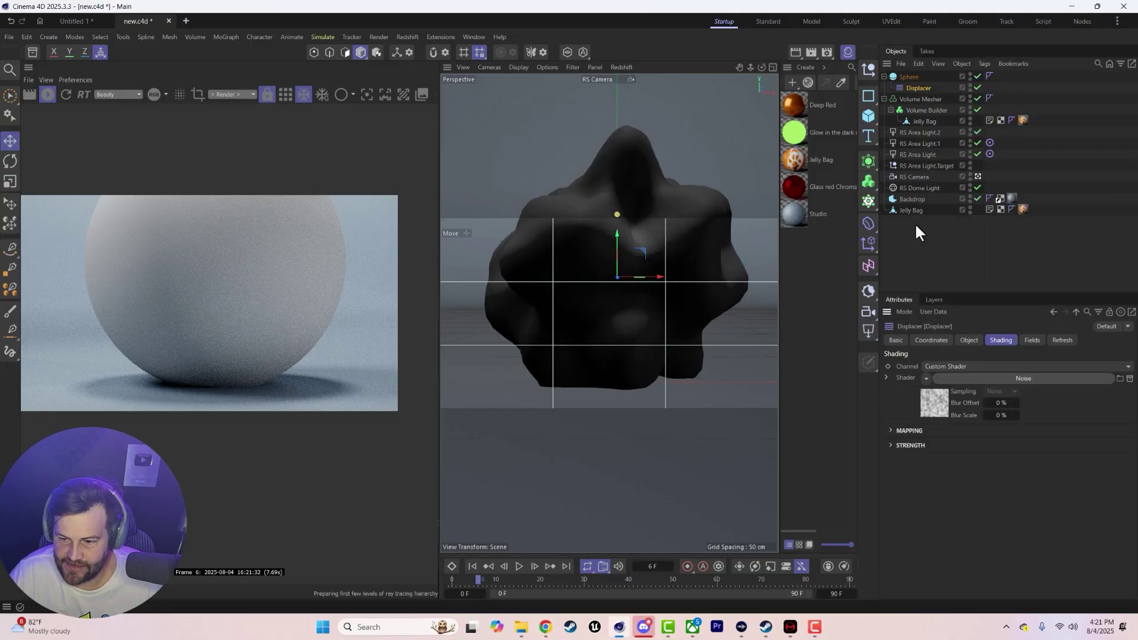
Set the displacer's Noise shader to a global scale of 106% and the FBM noise type
{"action": "left_click", "coordinate": [966, 379]}
{"action": "mouse_move", "coordinate": [984, 506]}
{"action": "left_mouse_down"}
{"action": "mouse_move", "coordinate": [957, 506]}
{"action": "mouse_move", "coordinate": [995, 506]}
{"action": "mouse_move", "coordinate": [983, 507]}
{"action": "left_mouse_up"}
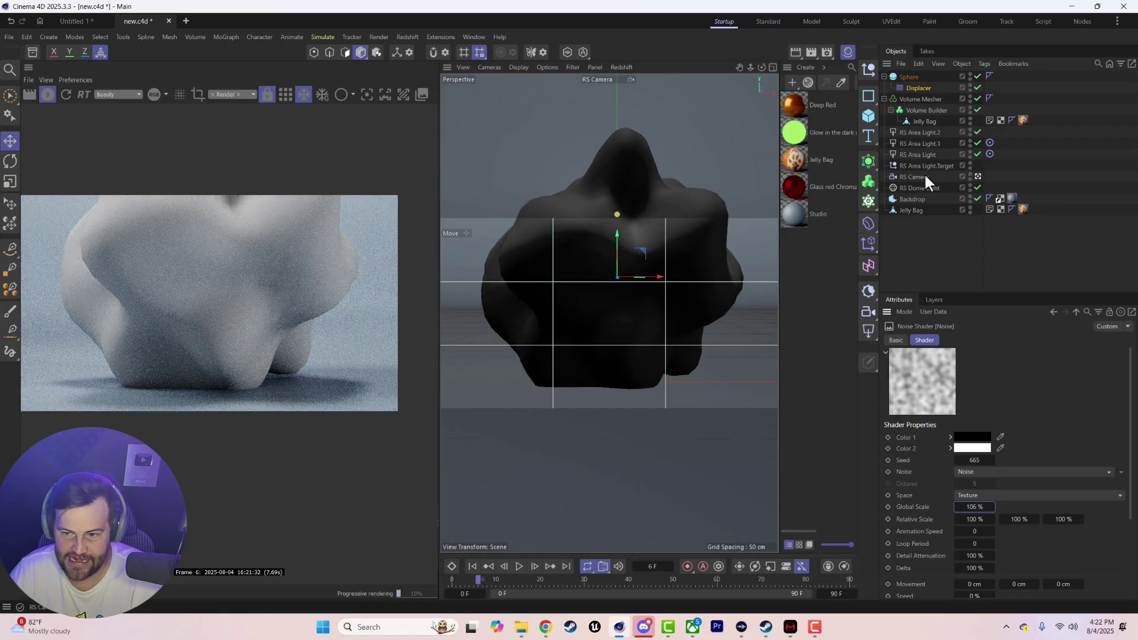
{"action": "left_click", "coordinate": [985, 472]}
{"action": "left_click", "coordinate": [987, 172]}
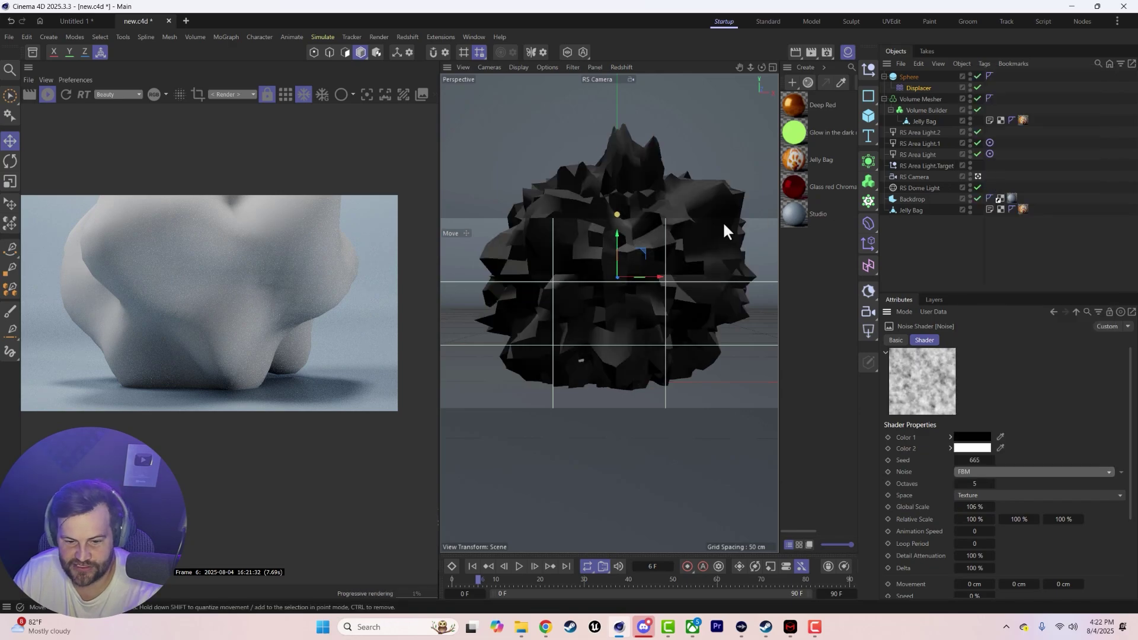
Change the sphere's type to Tetrahedron with 150 segments and reduce its radius
{"action": "left_click", "coordinate": [908, 77]}
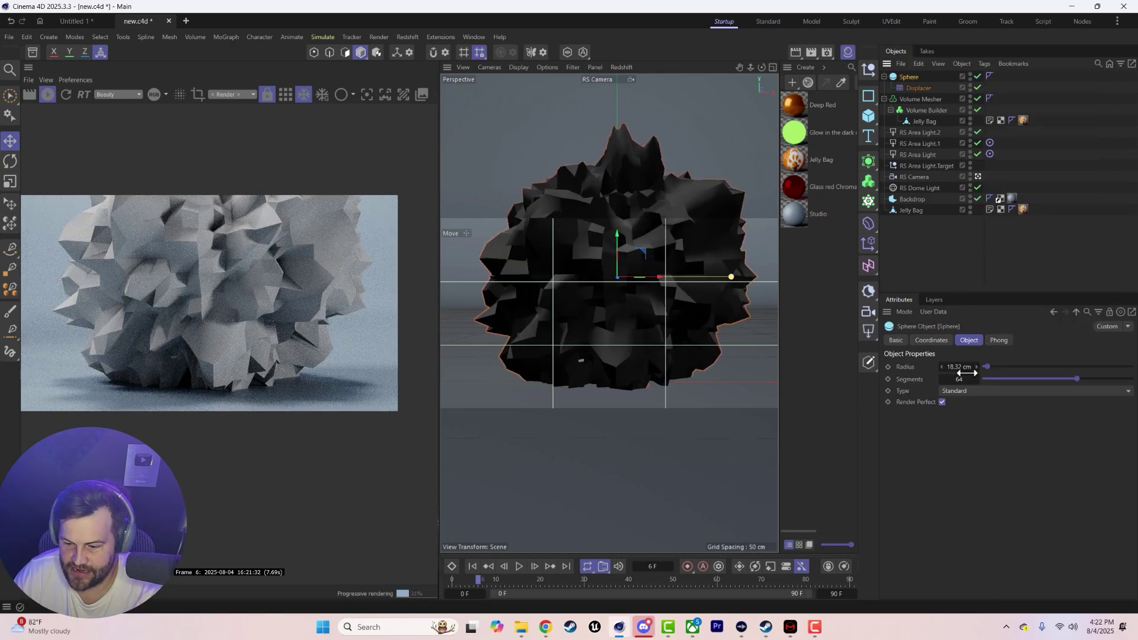
{"action": "left_click", "coordinate": [963, 390]}
{"action": "left_click", "coordinate": [961, 391]}
{"action": "left_click", "coordinate": [966, 392]}
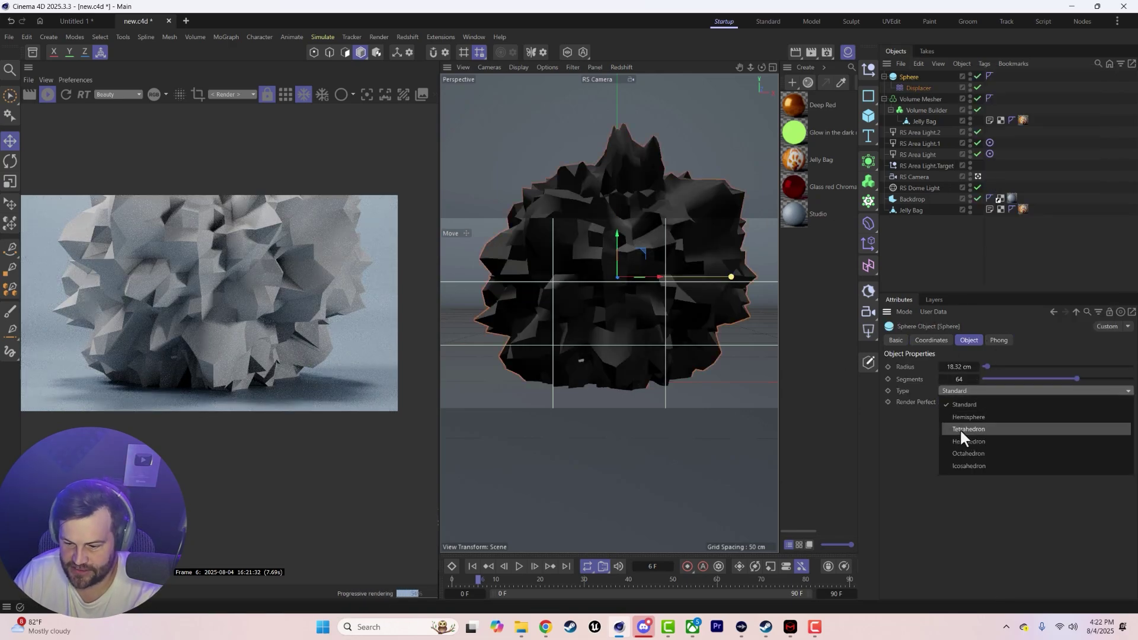
{"action": "scroll", "coordinate": [969, 415], "scroll_direction": "up", "scroll_amount": 1}
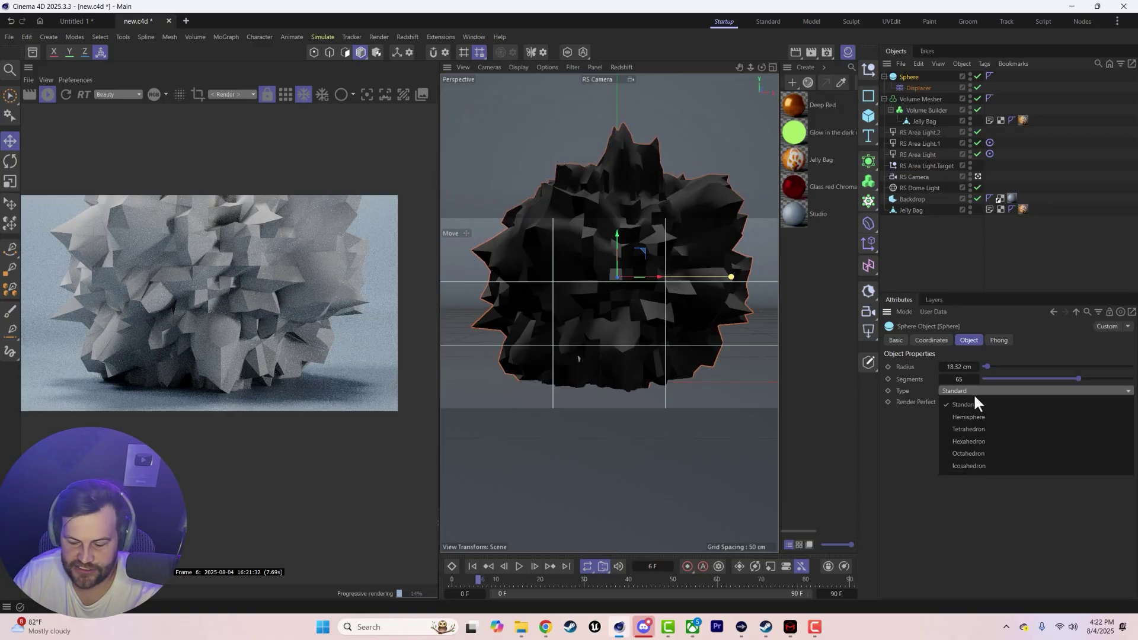
{"action": "left_click", "coordinate": [977, 429]}
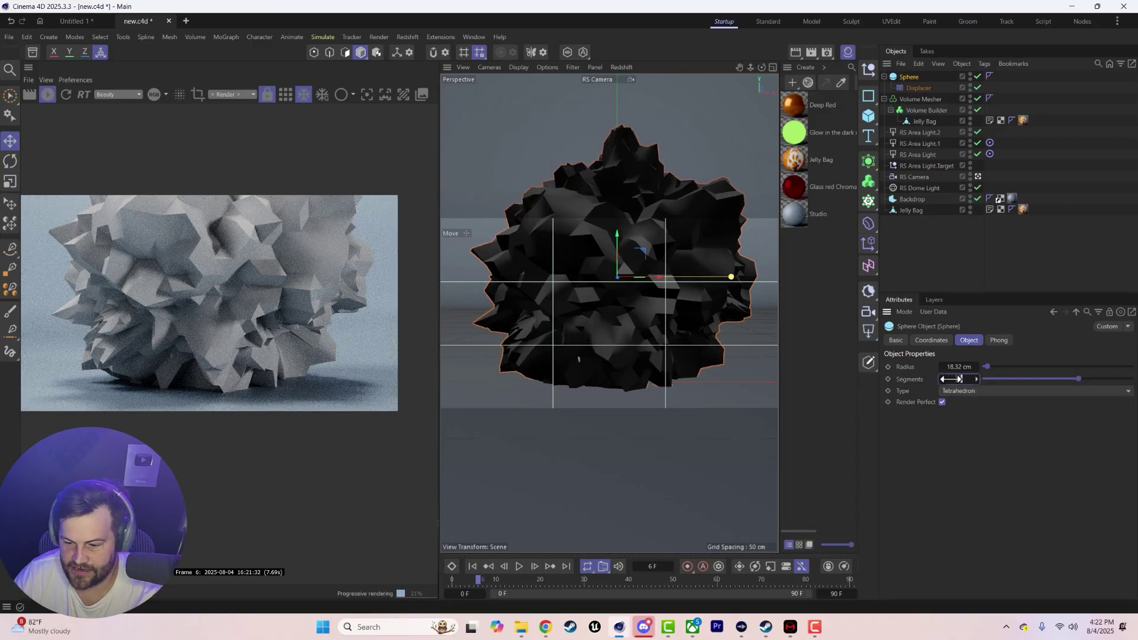
{"action": "double_click", "coordinate": [958, 379]}
{"action": "type", "text": "150"}
{"action": "key", "text": "Return"}
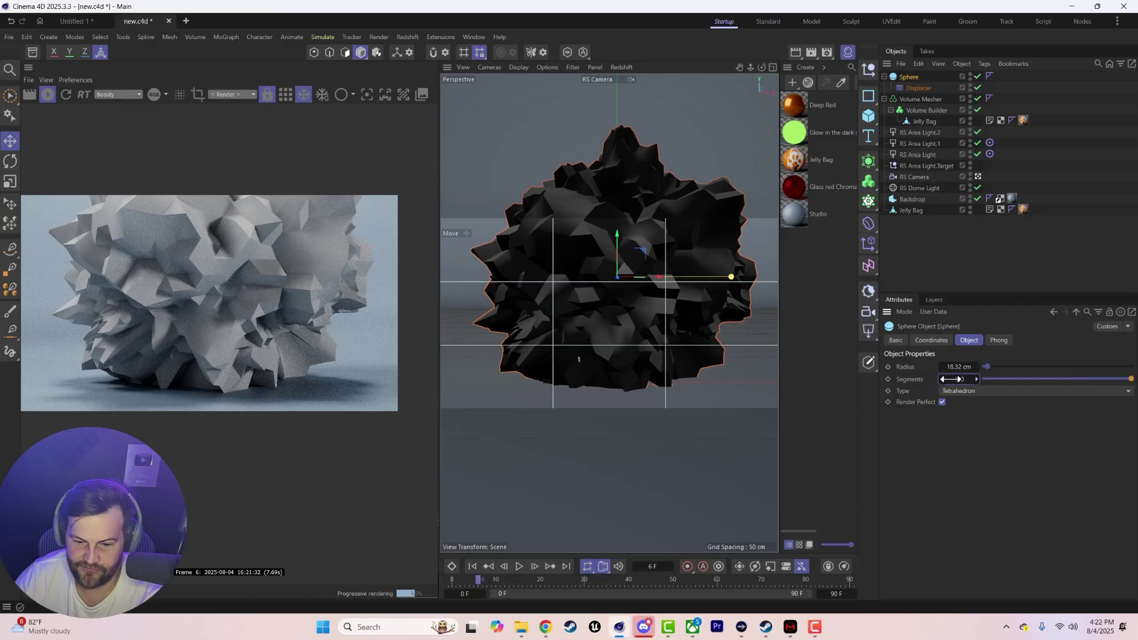
{"action": "left_click_drag", "start_coordinate": [983, 368], "coordinate": [985, 361]}
Set the global scale of the displacer's FBM noise to 716%
{"action": "left_click", "coordinate": [912, 87]}
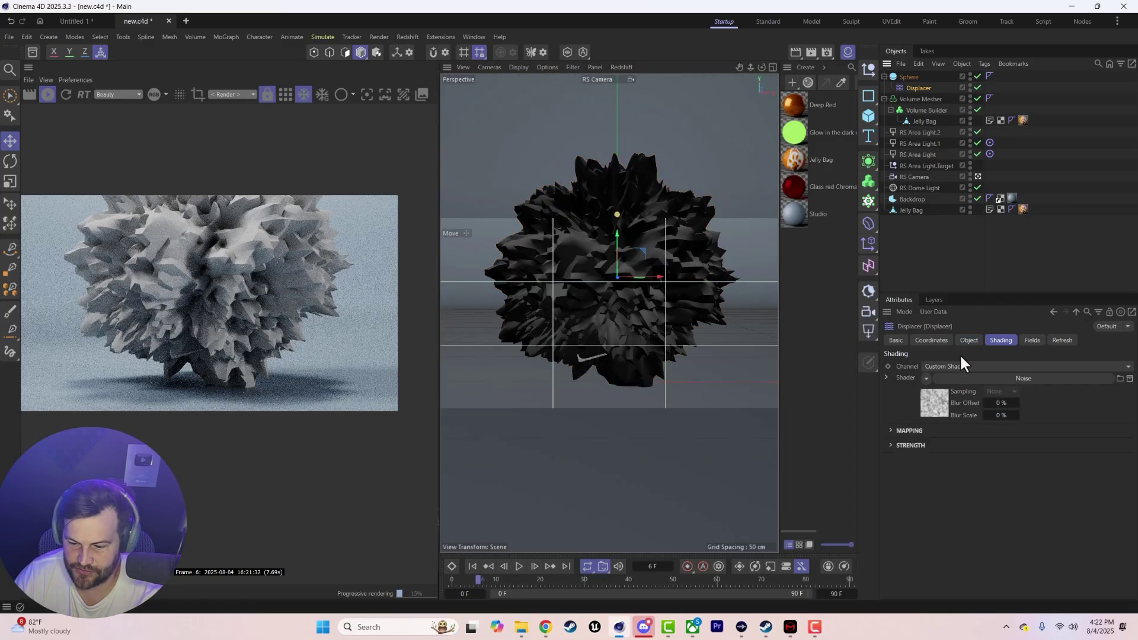
{"action": "left_click", "coordinate": [965, 378]}
{"action": "left_click_drag", "start_coordinate": [974, 507], "coordinate": [1084, 506]}
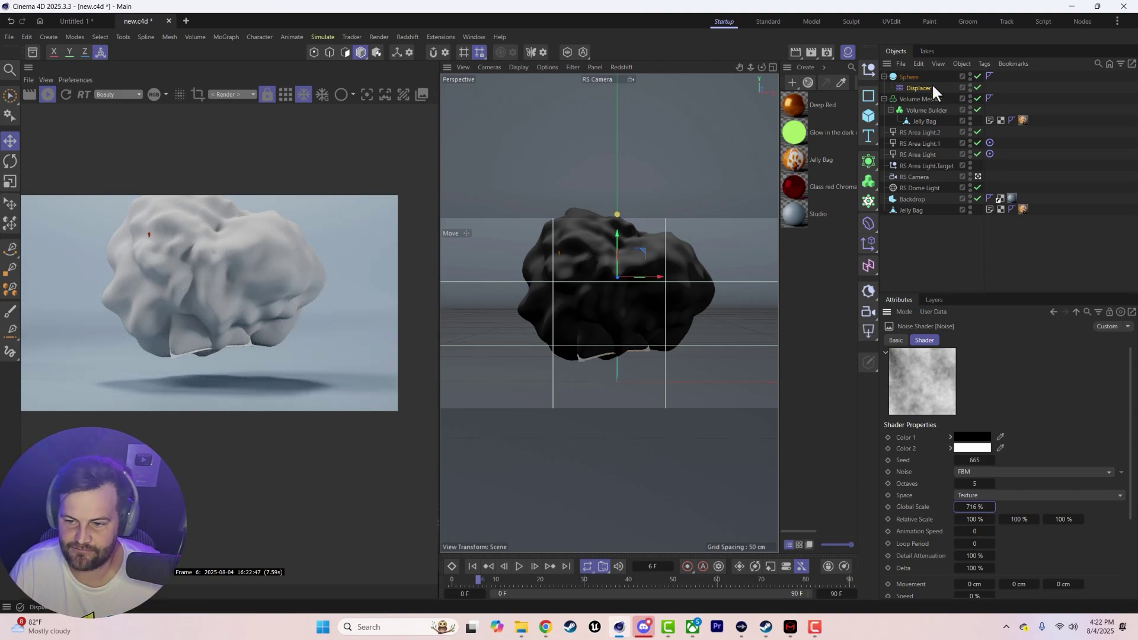
Nest the sphere with its displacer in the Volume Builder, order it below the SDF filters, and set its mode to Subtract
{"action": "left_click", "coordinate": [910, 77]}
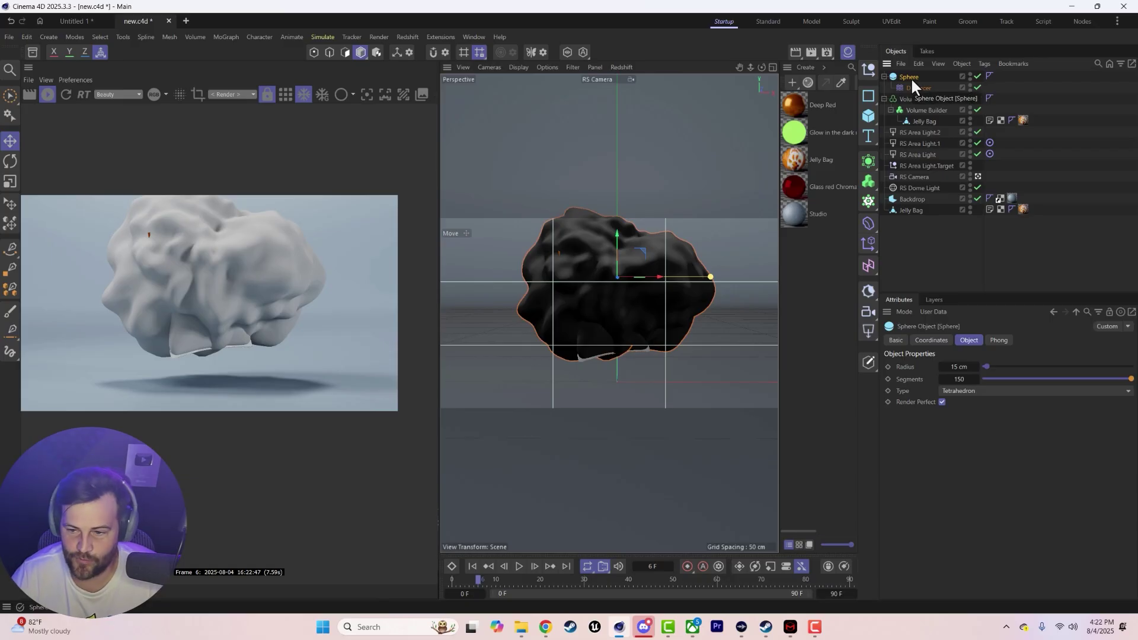
{"action": "left_click_drag", "start_coordinate": [910, 77], "coordinate": [919, 109]}
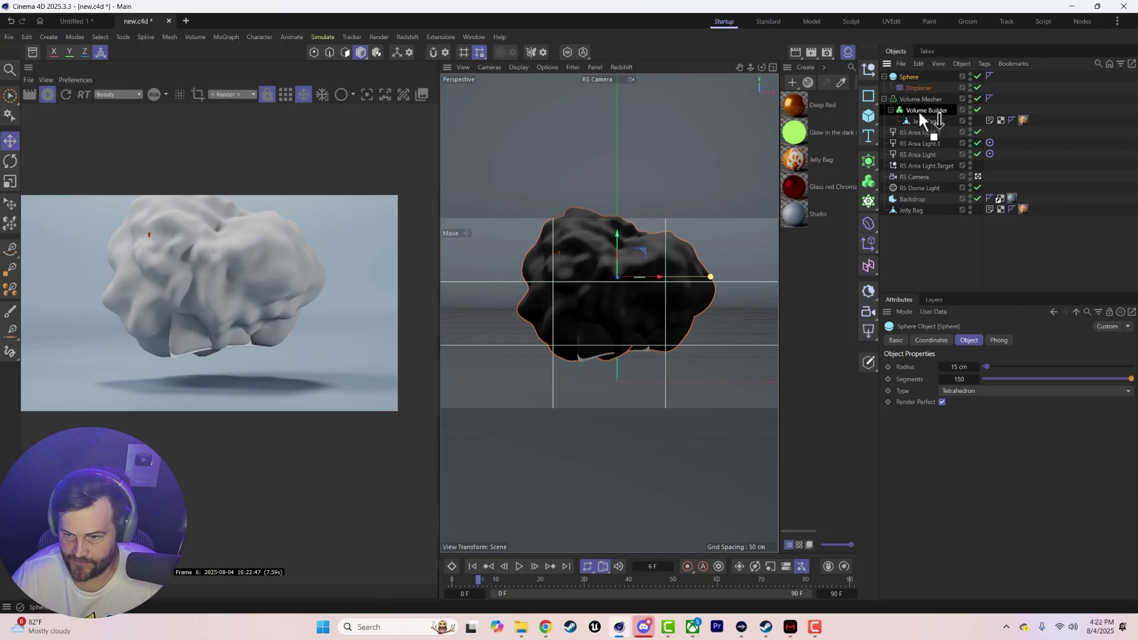
{"action": "left_click", "coordinate": [917, 88]}
{"action": "left_click_drag", "start_coordinate": [917, 410], "coordinate": [926, 437]}
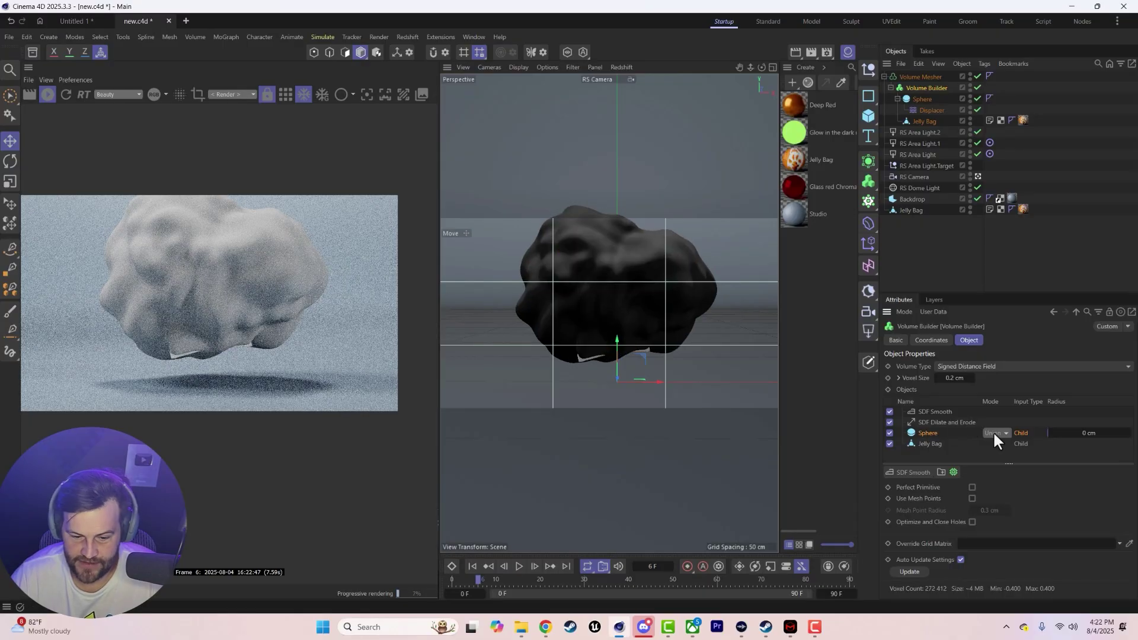
{"action": "left_click", "coordinate": [994, 432]}
{"action": "left_click", "coordinate": [999, 459]}
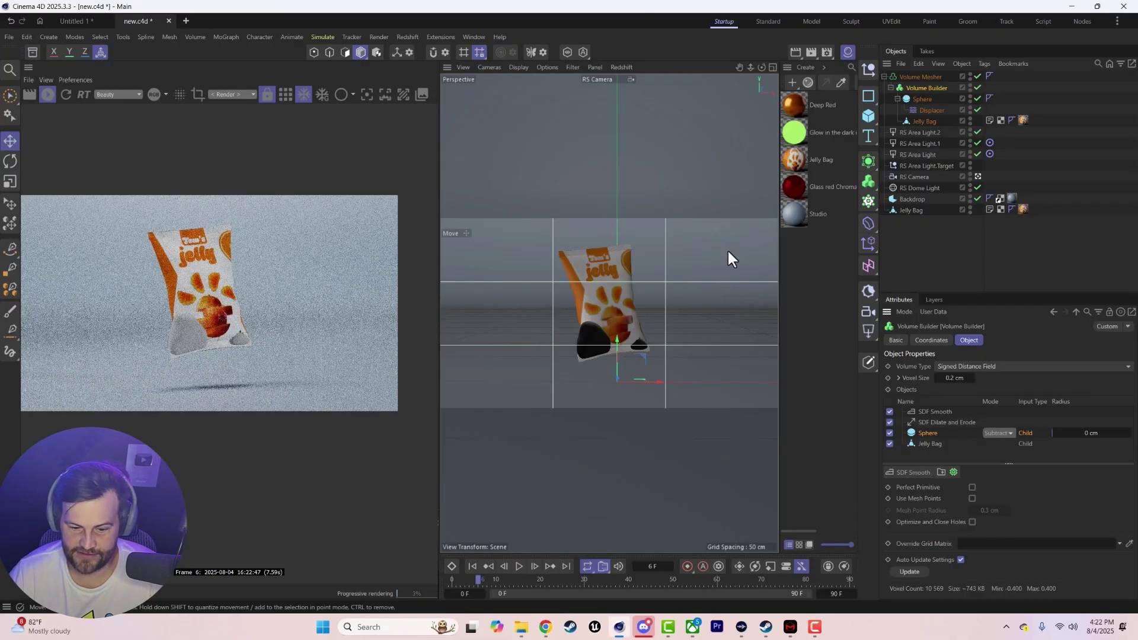
Lower the displaced sphere over the bag and resize it to a radius of about 15.2 cm
{"action": "left_click", "coordinate": [918, 99]}
{"action": "left_click_drag", "start_coordinate": [618, 234], "coordinate": [589, 282]}
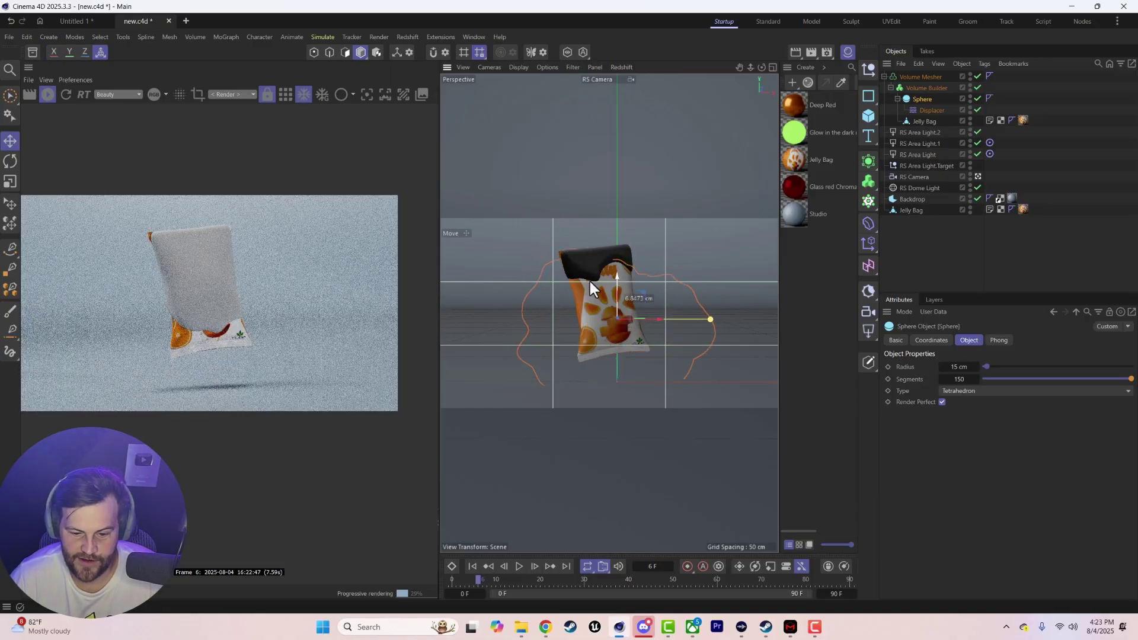
{"action": "left_click_drag", "start_coordinate": [697, 319], "coordinate": [695, 317]}
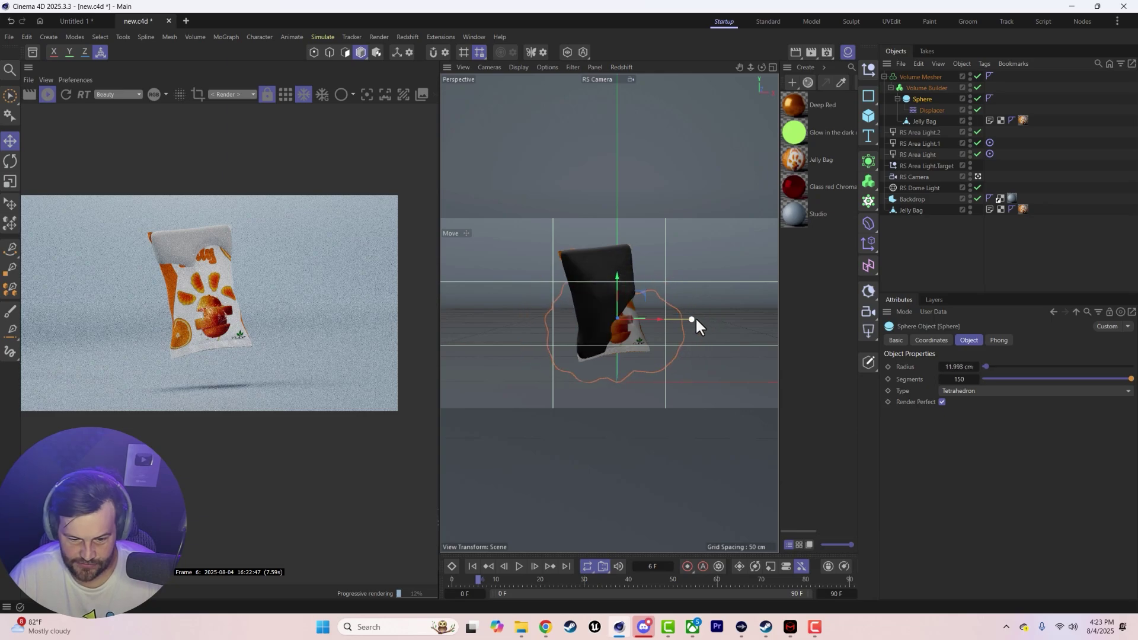
{"action": "left_click_drag", "start_coordinate": [616, 276], "coordinate": [602, 306]}
{"action": "key", "text": "t"}
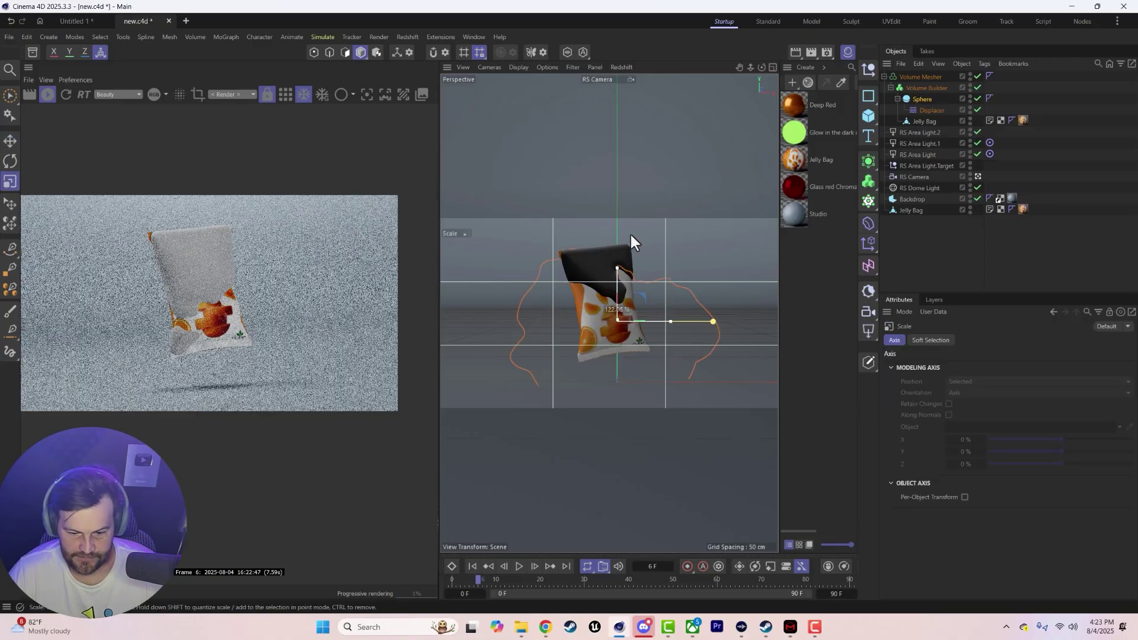
Shift the sphere sideways and in depth using the Top view, then fine-tune its height in the camera view
{"action": "middle_click", "coordinate": [617, 248]}
{"action": "scroll", "coordinate": [674, 162], "scroll_direction": "up", "scroll_amount": 3}
{"action": "key", "text": "e"}
{"action": "mouse_move", "coordinate": [669, 182]}
{"action": "left_mouse_down"}
{"action": "mouse_move", "coordinate": [656, 196]}
{"action": "mouse_move", "coordinate": [665, 202]}
{"action": "mouse_move", "coordinate": [655, 198]}
{"action": "left_mouse_up"}
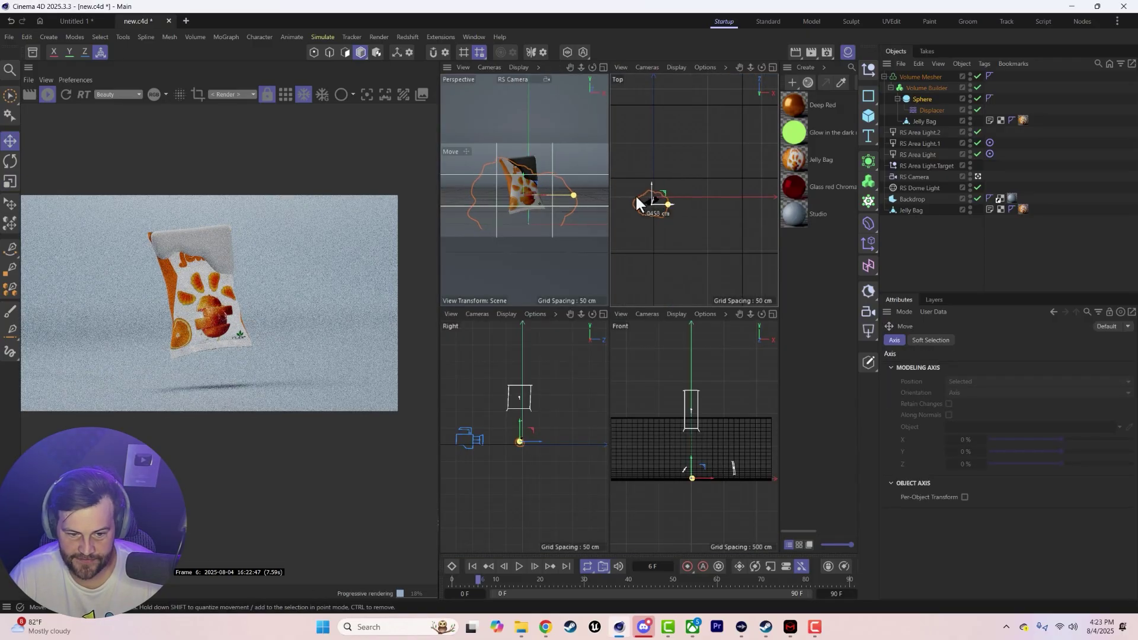
{"action": "middle_click", "coordinate": [515, 179]}
{"action": "left_click_drag", "start_coordinate": [605, 281], "coordinate": [601, 299]}
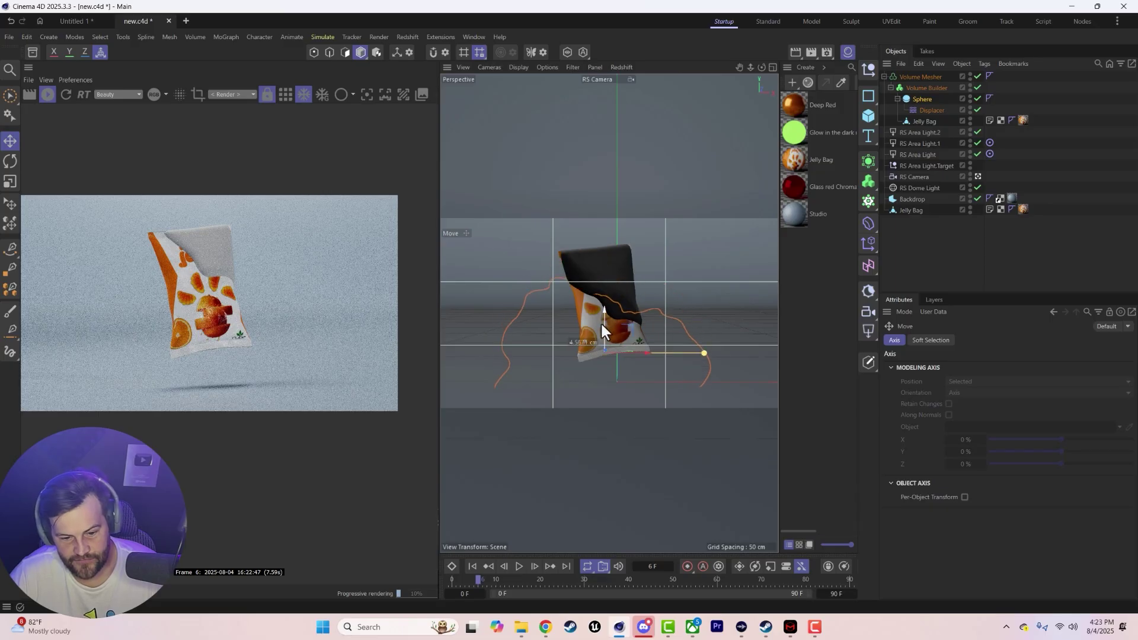
Set the displacer noise's global scale to 233% and lower the sphere so the coating extends further down the bag
{"action": "left_click", "coordinate": [932, 111]}
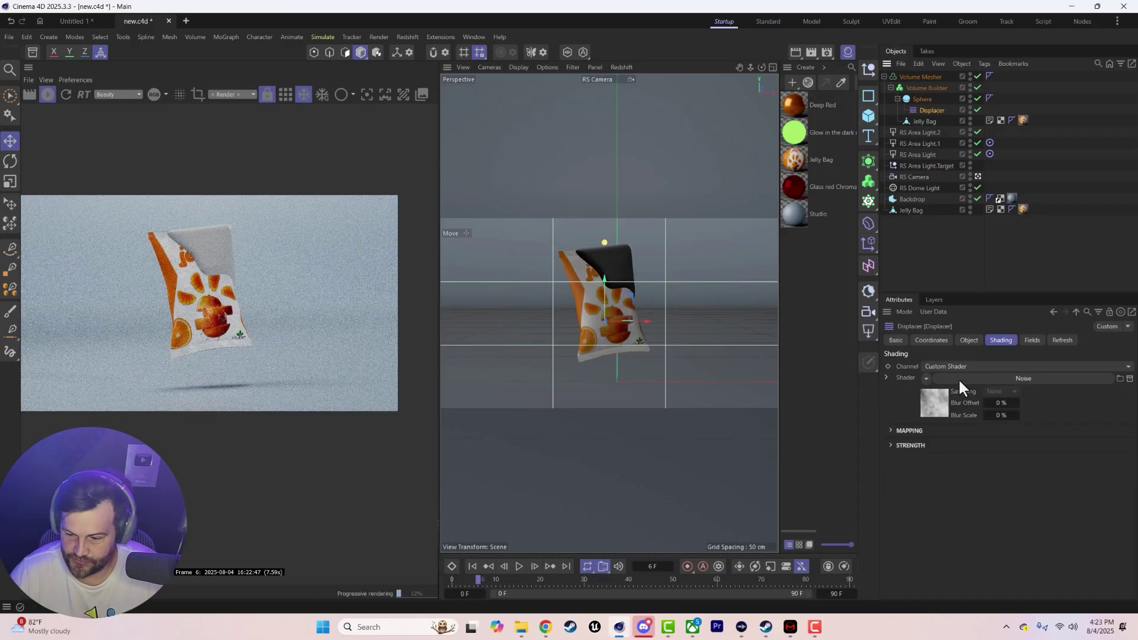
{"action": "left_click", "coordinate": [937, 399]}
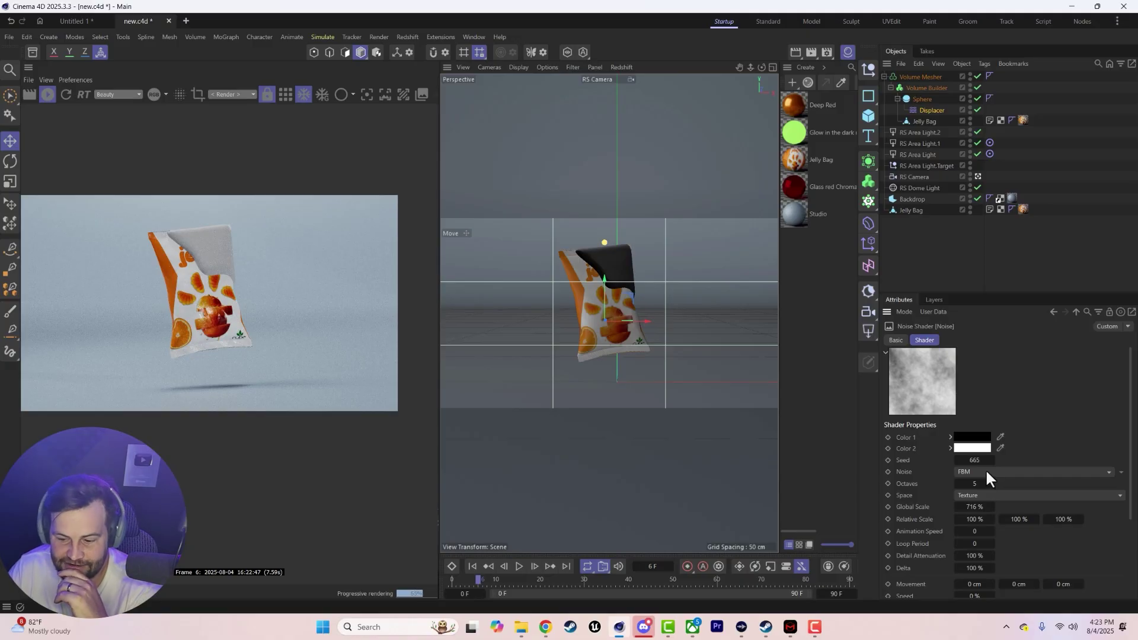
{"action": "left_click_drag", "start_coordinate": [993, 504], "coordinate": [960, 503]}
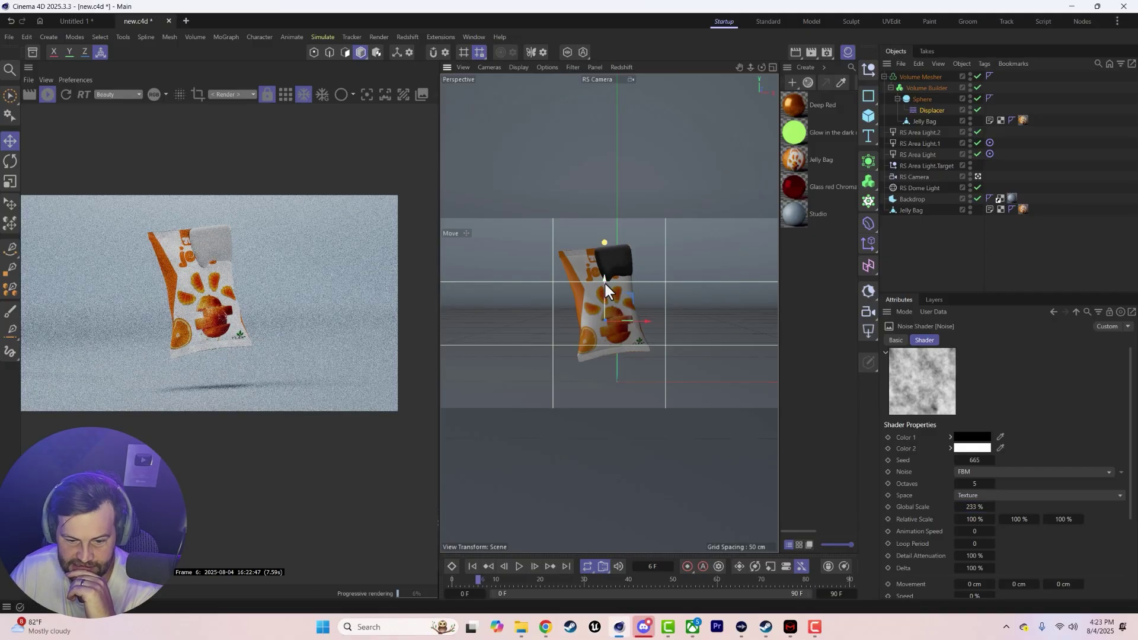
{"action": "left_click", "coordinate": [918, 99]}
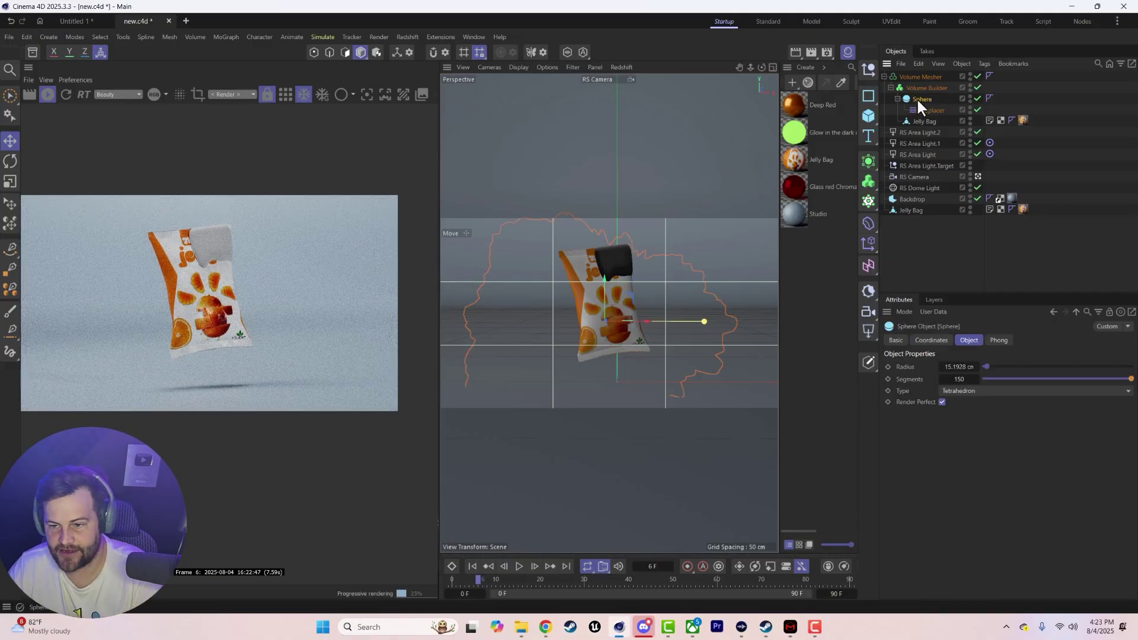
{"action": "left_click_drag", "start_coordinate": [607, 286], "coordinate": [567, 342]}
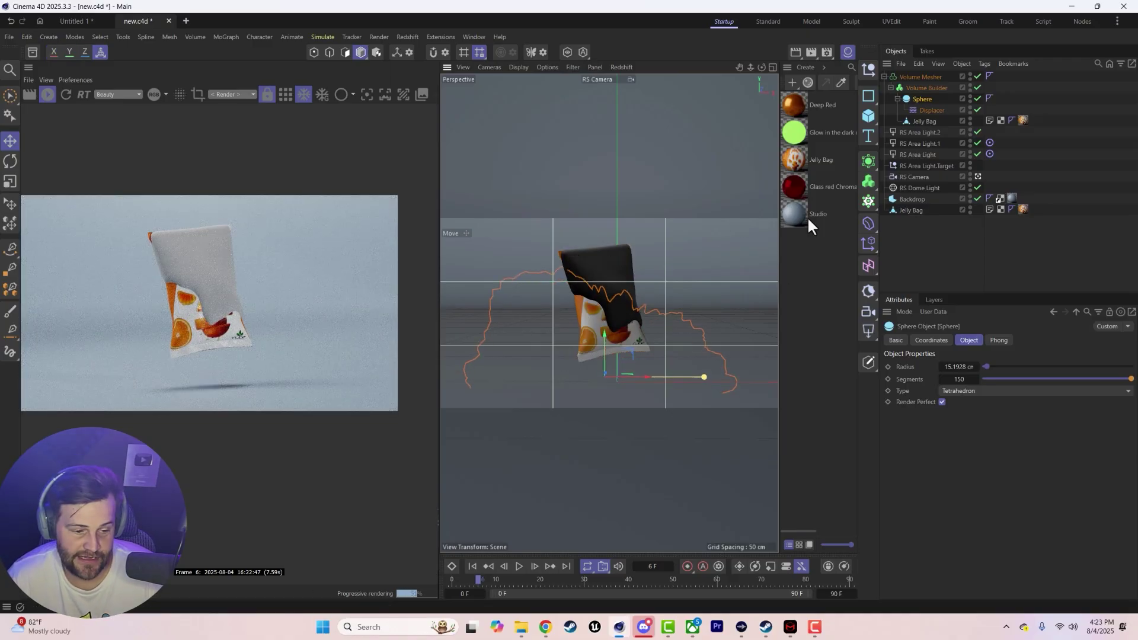
Apply the Deep Red material to the Volume Mesher and review the material's base, reflection and transmission settings
{"action": "left_click_drag", "start_coordinate": [802, 111], "coordinate": [930, 77]}
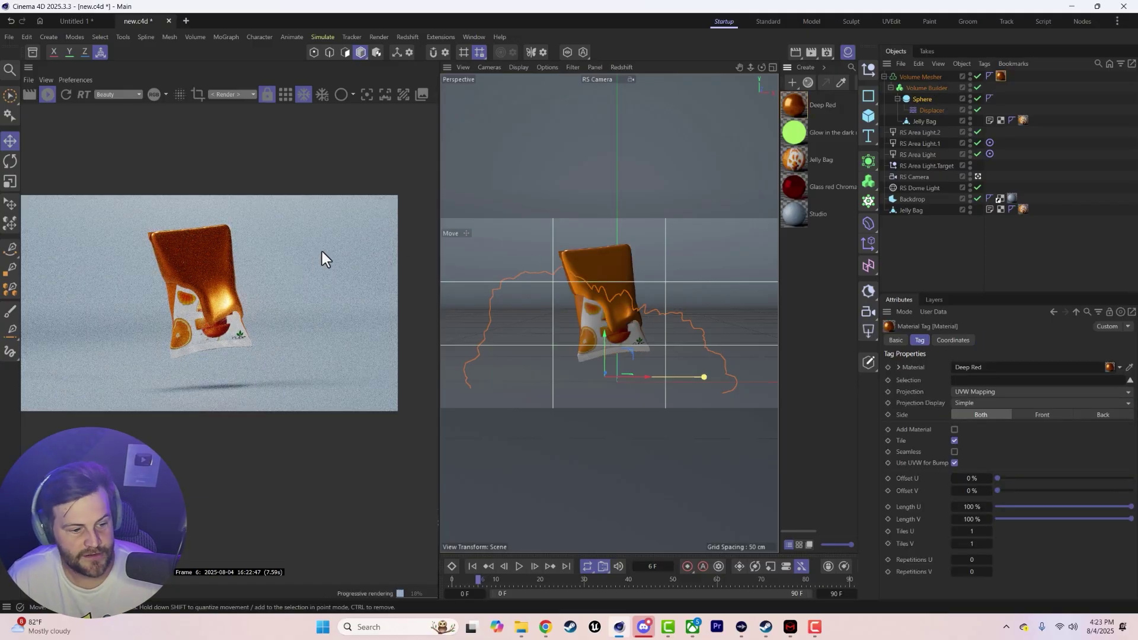
{"action": "left_click", "coordinate": [791, 105]}
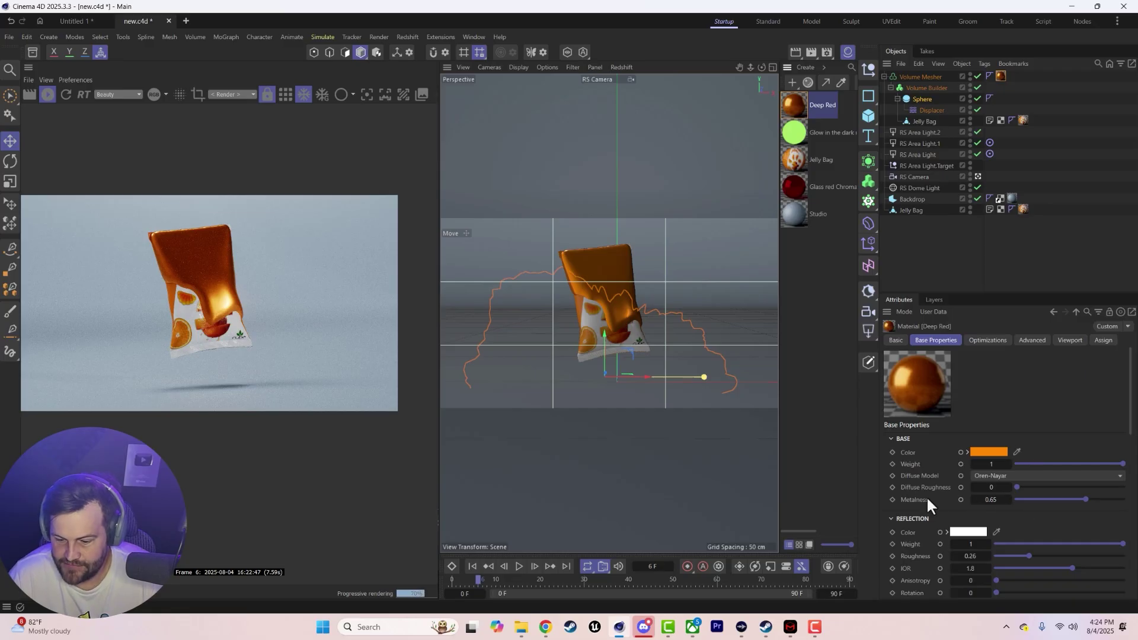
{"action": "scroll", "coordinate": [929, 529], "scroll_direction": "down", "scroll_amount": 5}
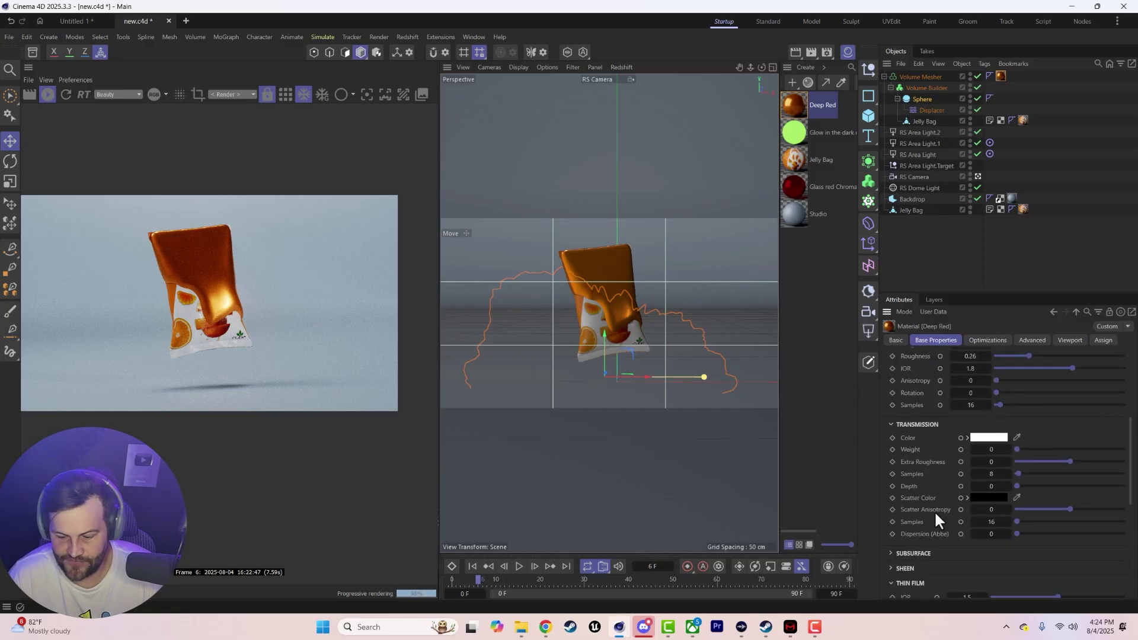
{"action": "scroll", "coordinate": [933, 510], "scroll_direction": "down", "scroll_amount": 2}
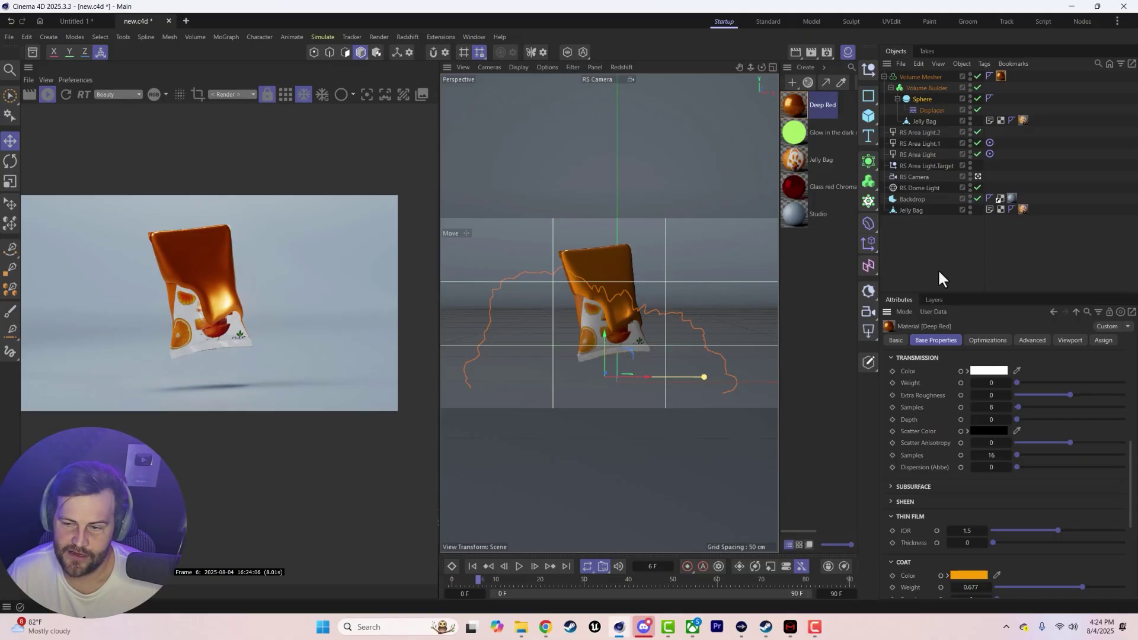
Add a Maxon Noise node to the Deep Red material's node graph
{"action": "double_click", "coordinate": [805, 108]}
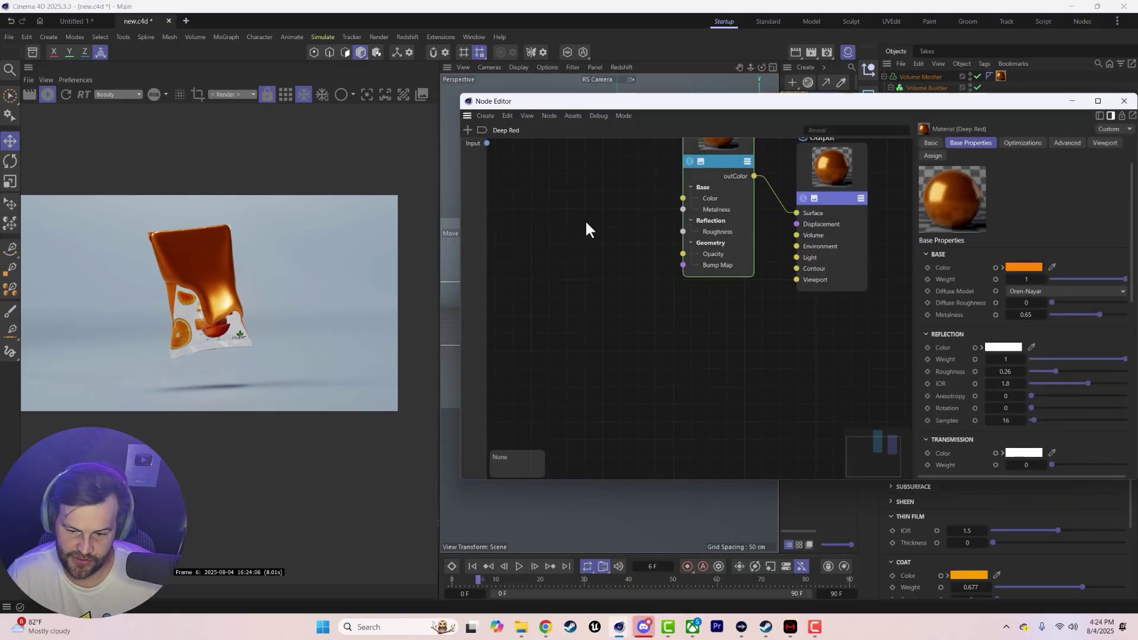
{"action": "key", "text": "Tab"}
{"action": "type", "text": "n"}
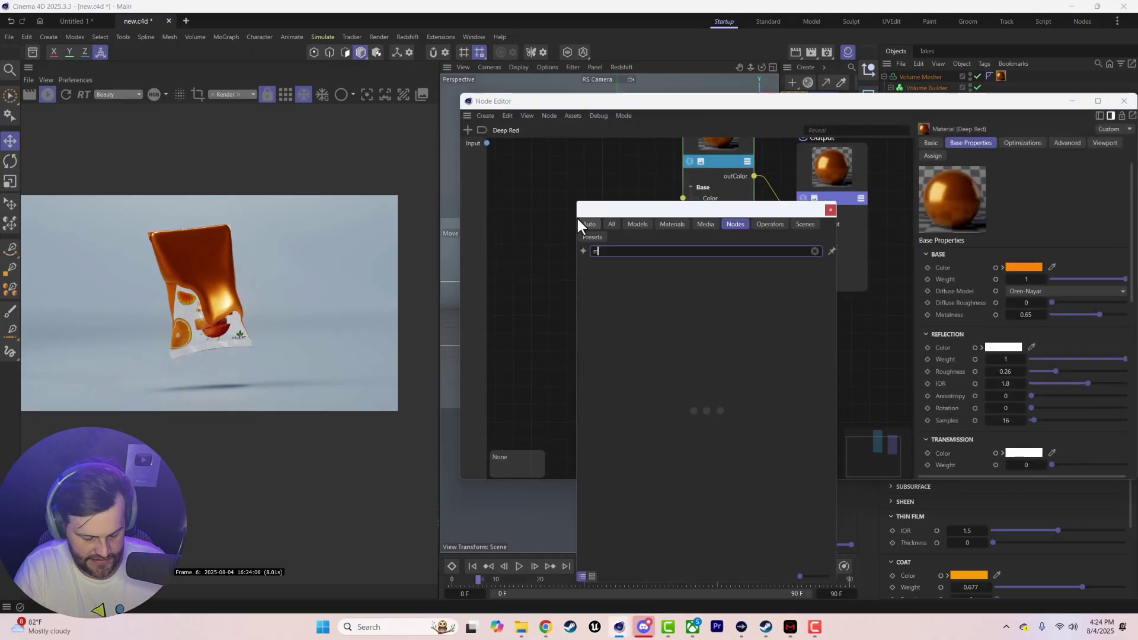
{"action": "type", "text": "oise"}
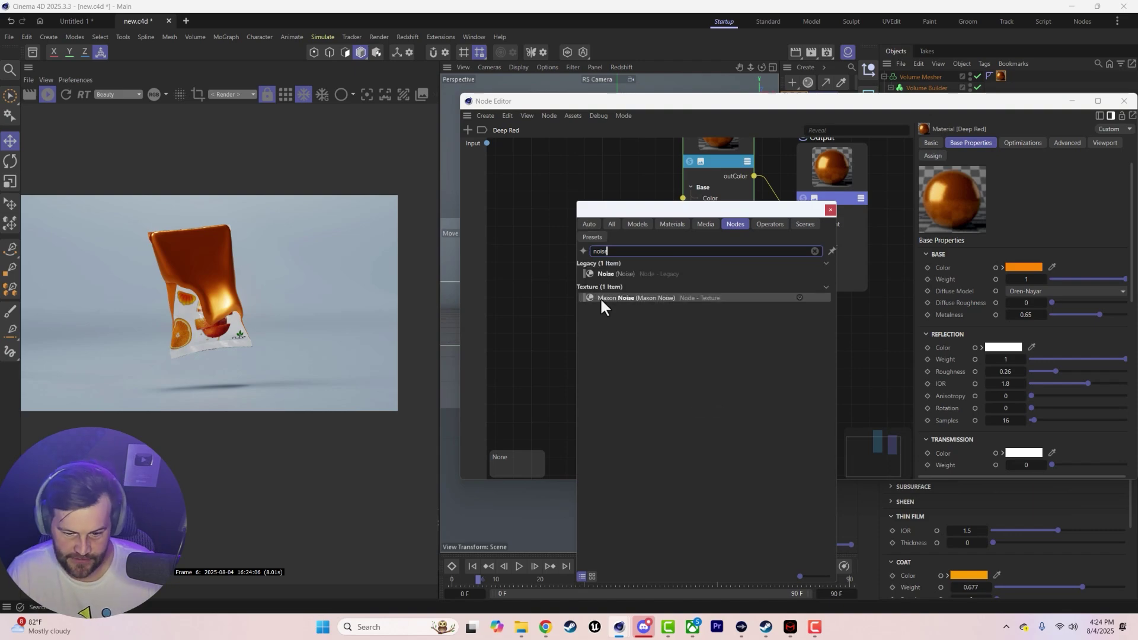
{"action": "left_click_drag", "start_coordinate": [600, 297], "coordinate": [546, 252]}
{"action": "left_click", "coordinate": [826, 208]}
Set the Maxon Noise type to FBM with an animation speed of 0.1 and a loop period of 90
{"action": "left_click", "coordinate": [1043, 300]}
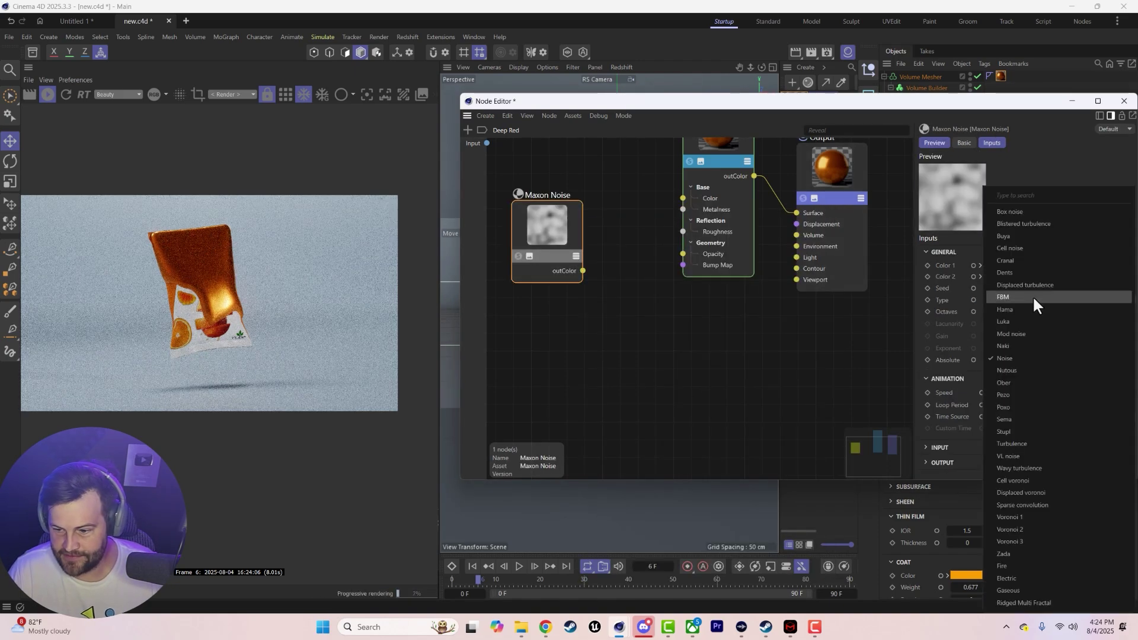
{"action": "left_click", "coordinate": [1004, 297]}
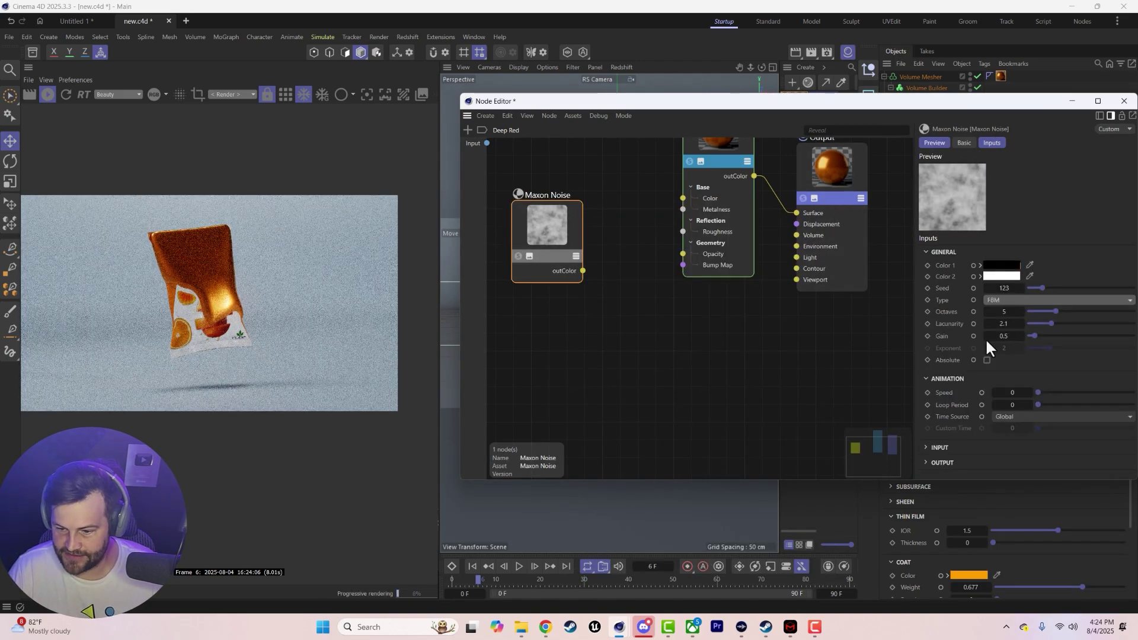
{"action": "left_click", "coordinate": [935, 449]}
{"action": "mouse_move", "coordinate": [1057, 396]}
{"action": "left_mouse_down"}
{"action": "mouse_move", "coordinate": [1067, 393]}
{"action": "mouse_move", "coordinate": [1038, 392]}
{"action": "left_mouse_up"}
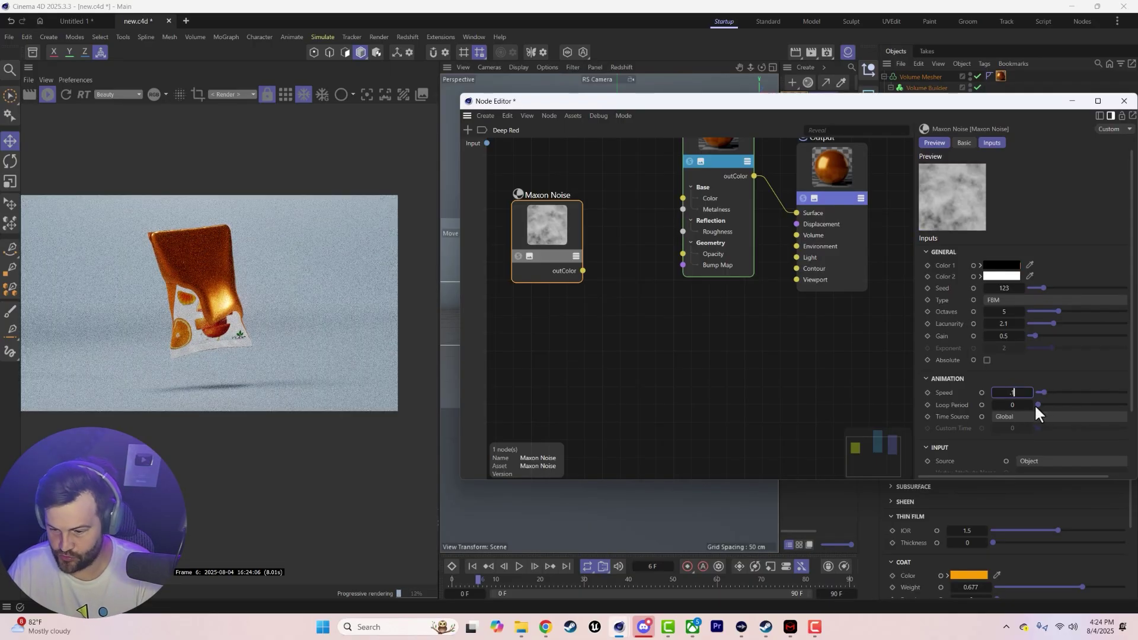
{"action": "left_click", "coordinate": [1012, 406]}
{"action": "type", "text": "90"}
{"action": "key", "text": "Return"}
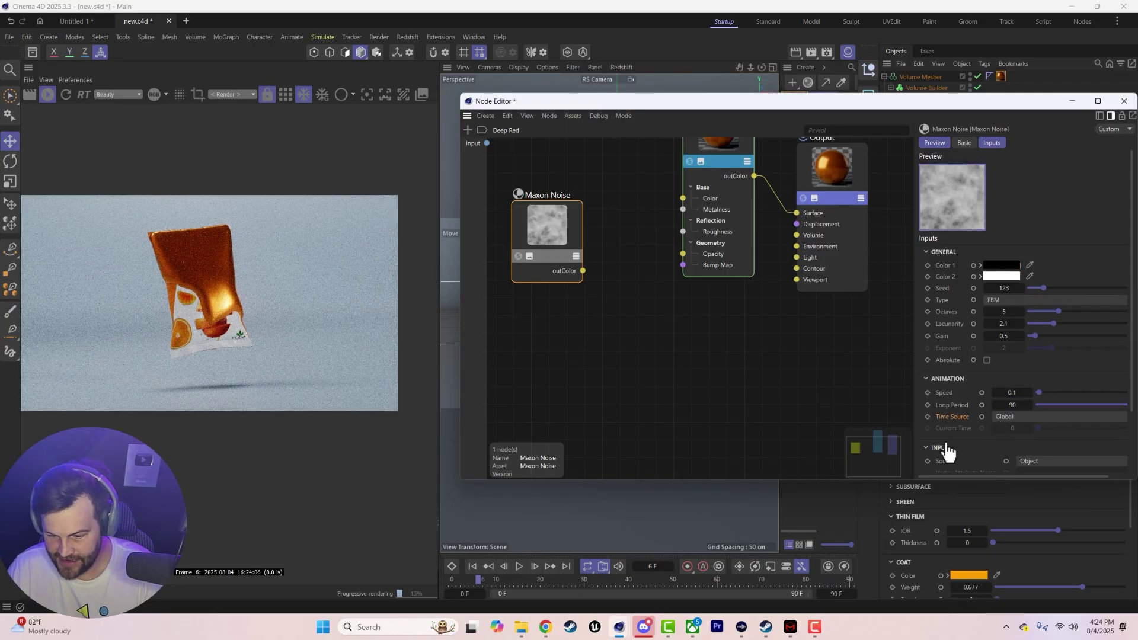
Stretch the Maxon Noise vertically by setting its input scale to 1 in X and 10 in Y
{"action": "scroll", "coordinate": [943, 439], "scroll_direction": "down", "scroll_amount": 2}
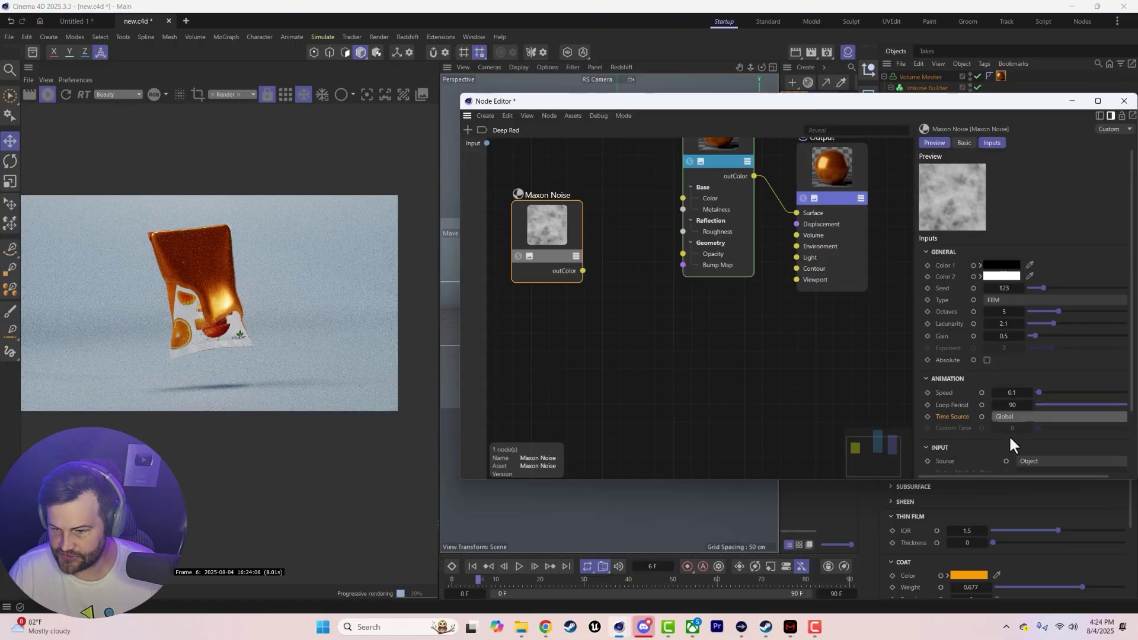
{"action": "left_click", "coordinate": [1036, 430]}
{"action": "type", "text": "80"}
{"action": "key", "text": "Return"}
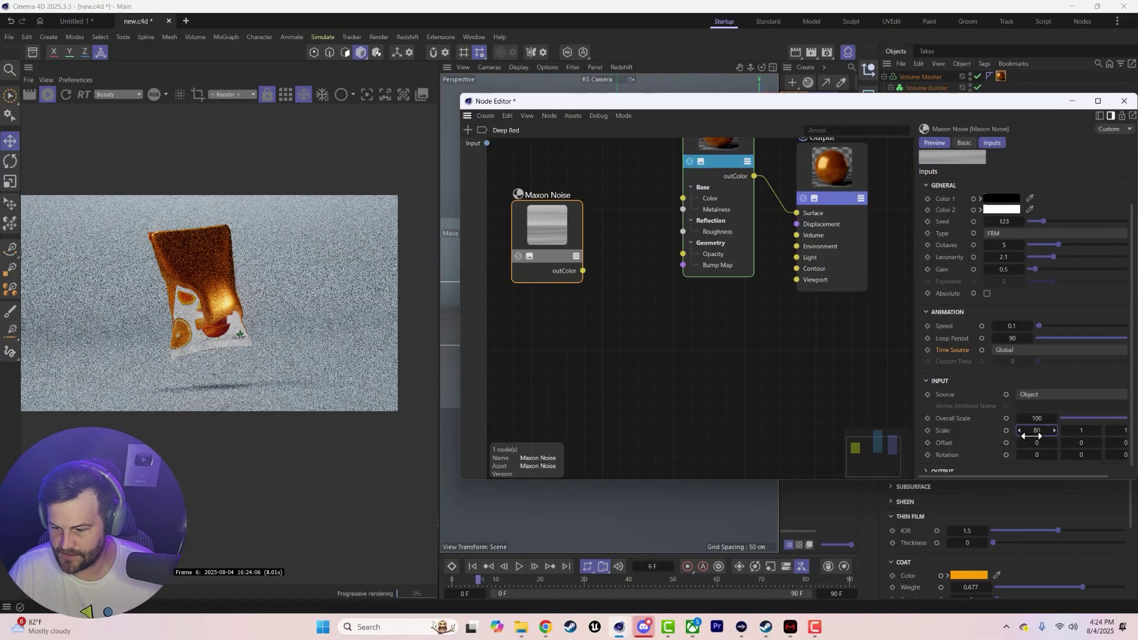
{"action": "type", "text": "1"}
{"action": "key", "text": "Tab"}
{"action": "type", "text": "10"}
{"action": "key", "text": "Return"}
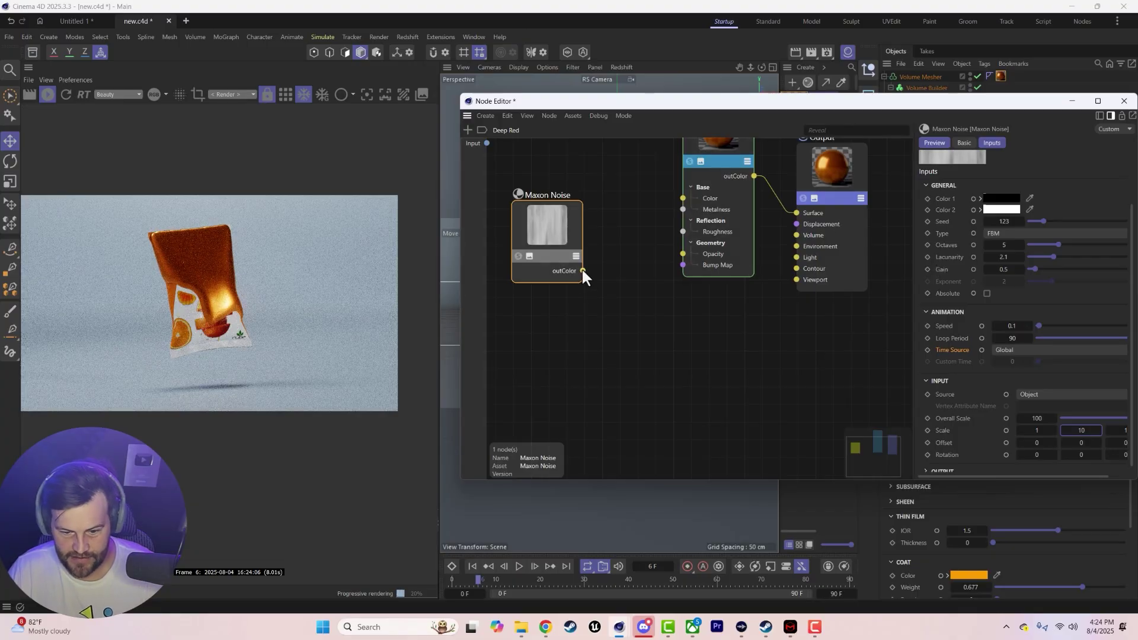
Add a Bump Map node, wire the Maxon Noise through it into the material's Bump Map input, and close the node graph
{"action": "double_click", "coordinate": [606, 319]}
{"action": "type", "text": "bump"}
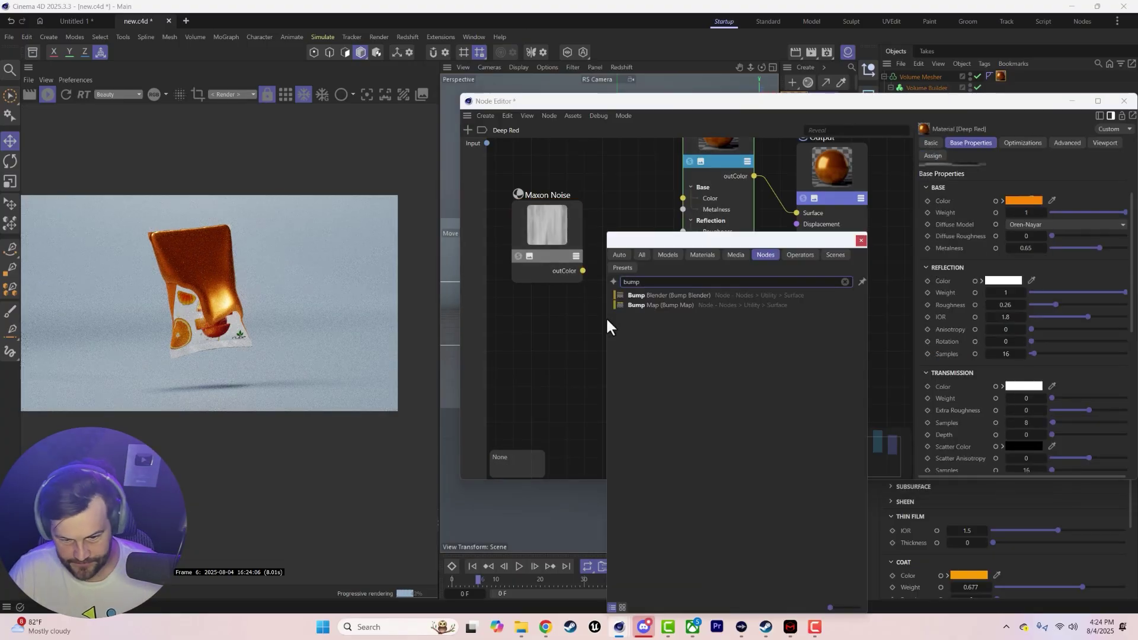
{"action": "key", "text": "Down"}
{"action": "left_click_drag", "start_coordinate": [726, 240], "coordinate": [806, 240]}
{"action": "key", "text": "Return"}
{"action": "left_click", "coordinate": [940, 241]}
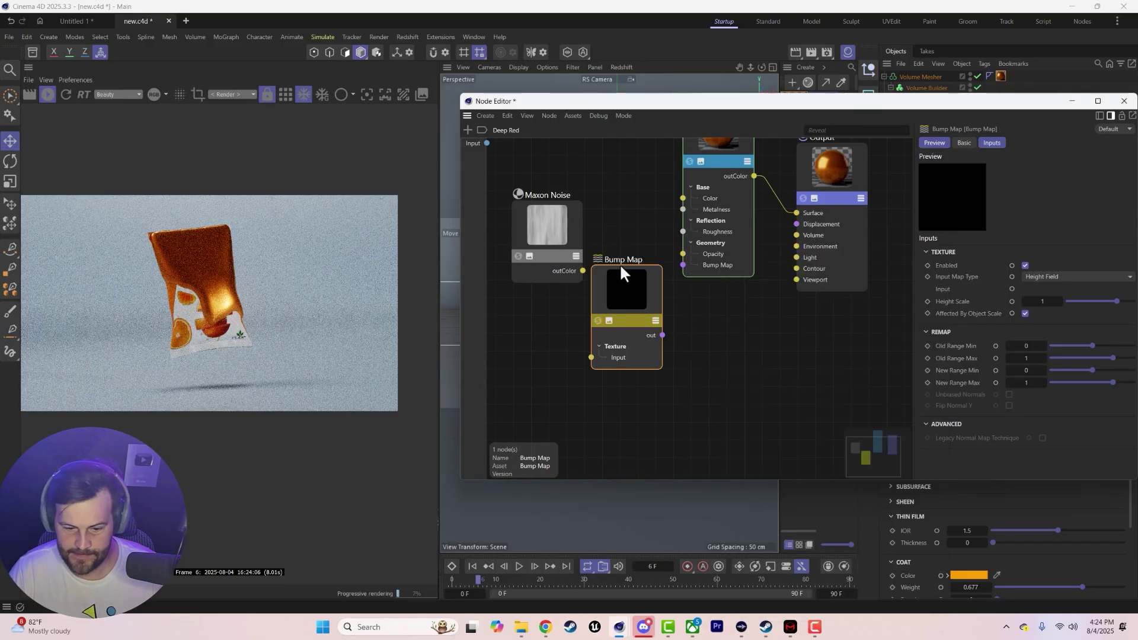
{"action": "left_click_drag", "start_coordinate": [580, 270], "coordinate": [590, 356]}
{"action": "left_click_drag", "start_coordinate": [662, 335], "coordinate": [684, 264]}
{"action": "left_click", "coordinate": [1123, 101]}
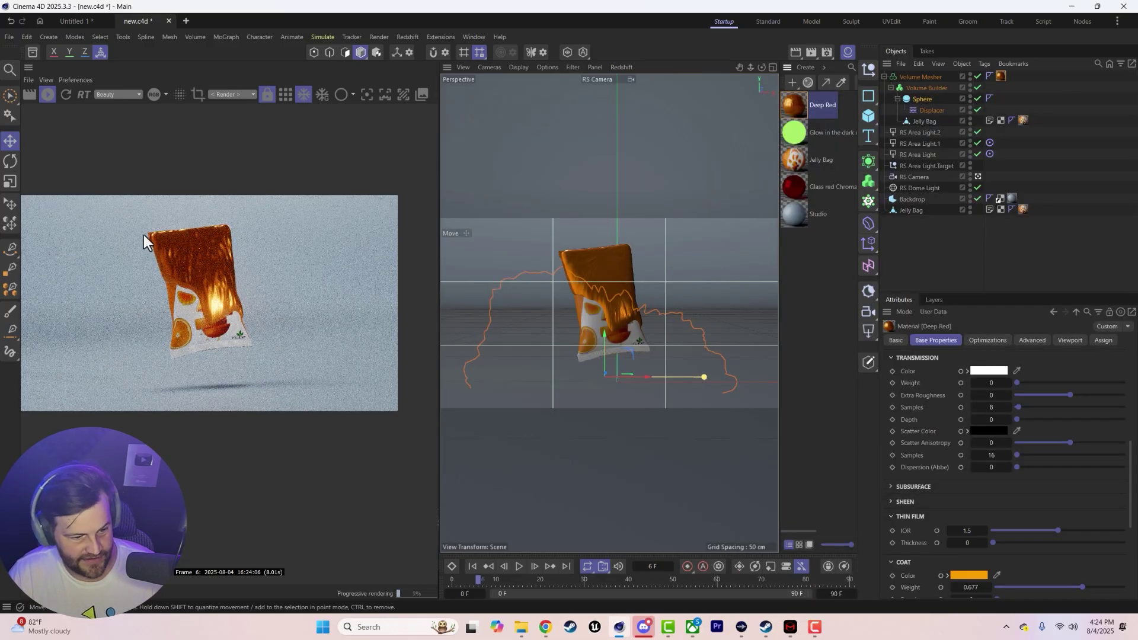
Set the Volume Mesher's material tag projection to Cubic and play the animation to preview the moving bump noise
{"action": "left_click", "coordinate": [1002, 76]}
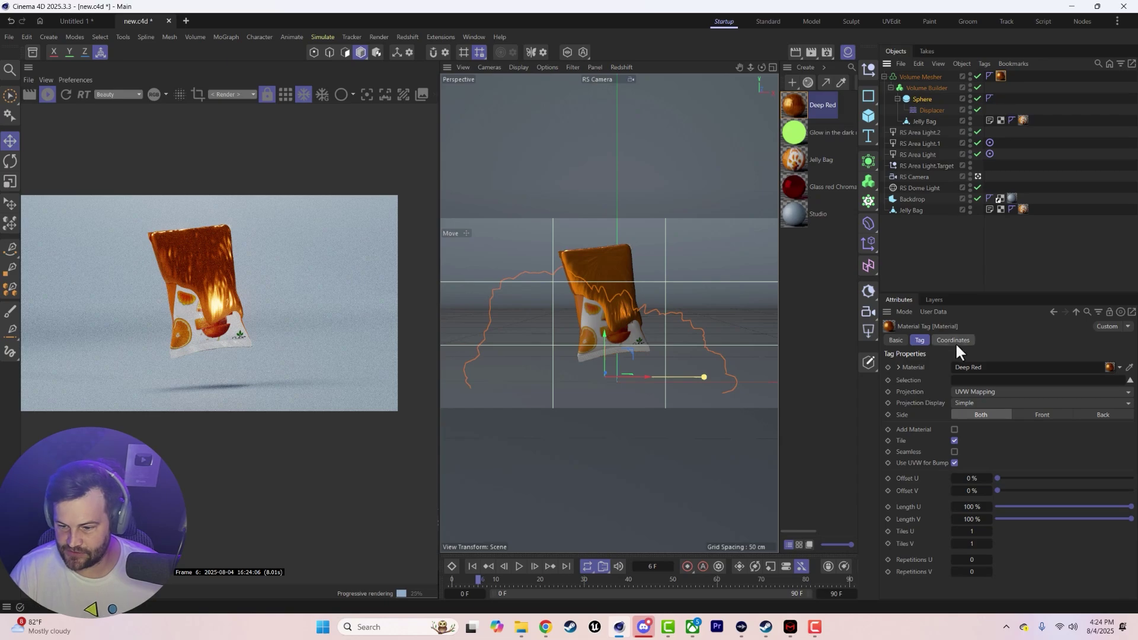
{"action": "left_click", "coordinate": [979, 392]}
{"action": "left_click", "coordinate": [974, 442]}
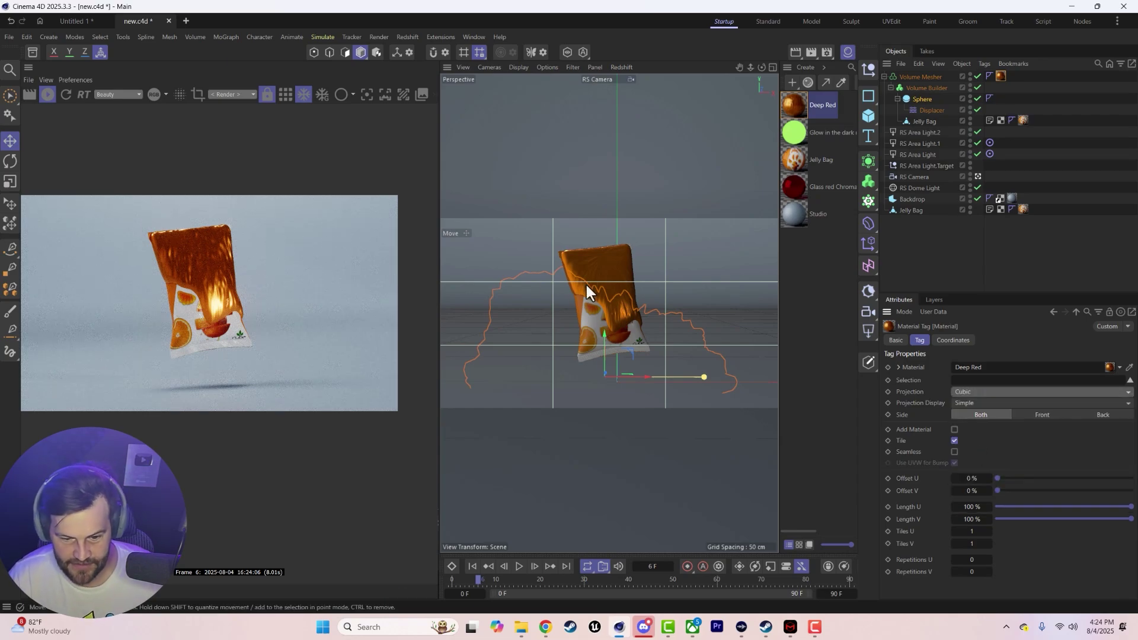
{"action": "left_click", "coordinate": [518, 565]}
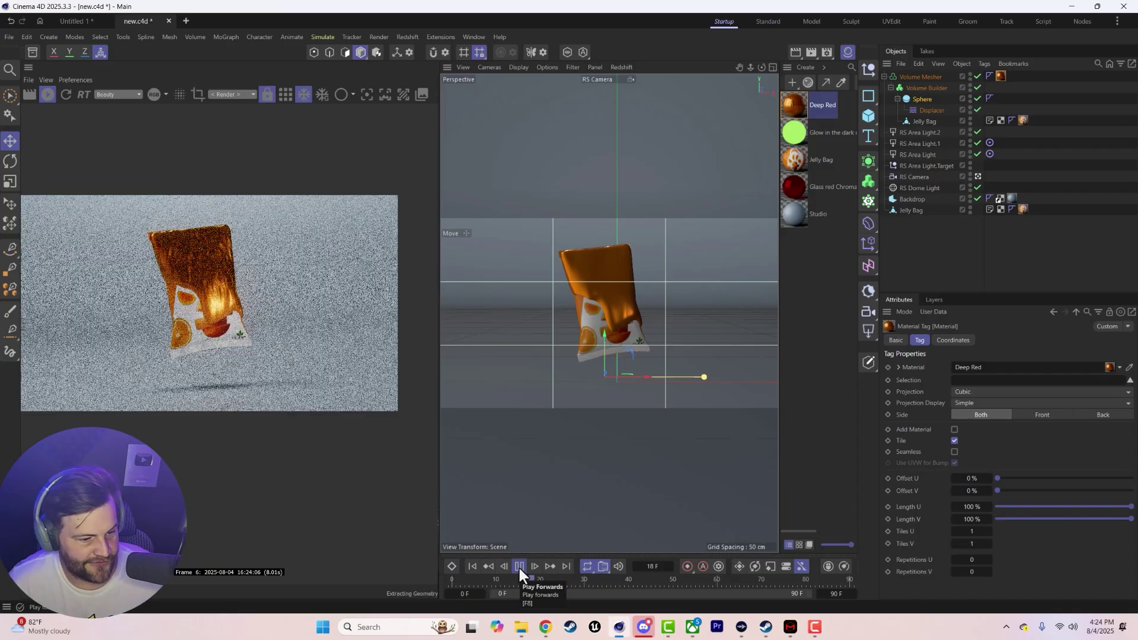
{"action": "left_click", "coordinate": [518, 565]}
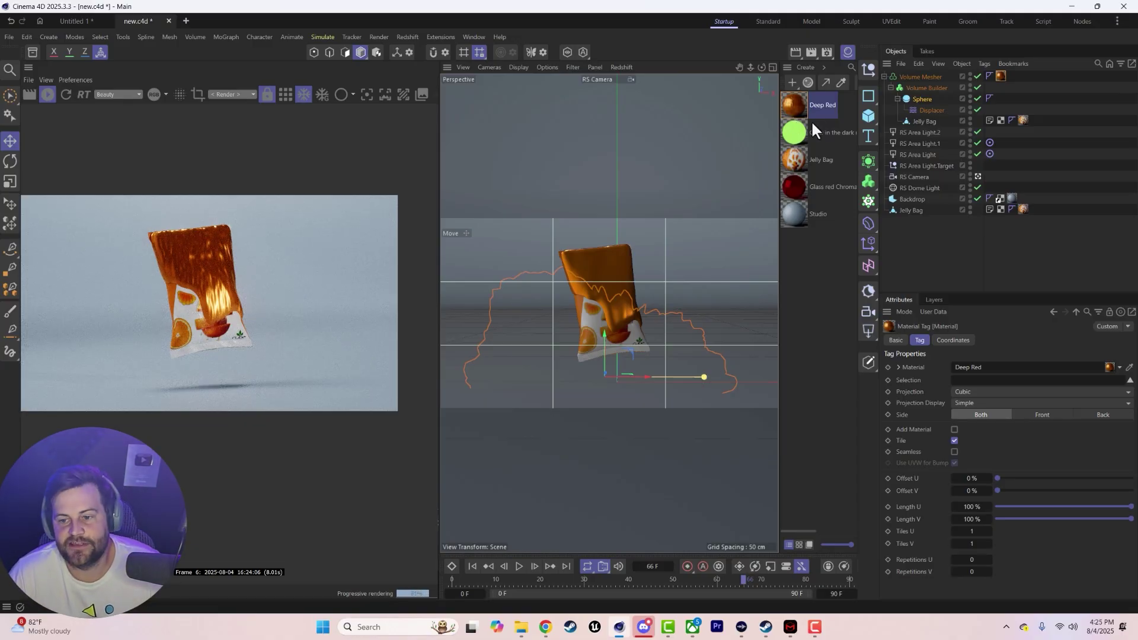
Add a Random Field to the Volume Builder directly below the SDF Dilate and Erode filter, with its creation space set to Objects Below
{"action": "left_click", "coordinate": [47, 37]}
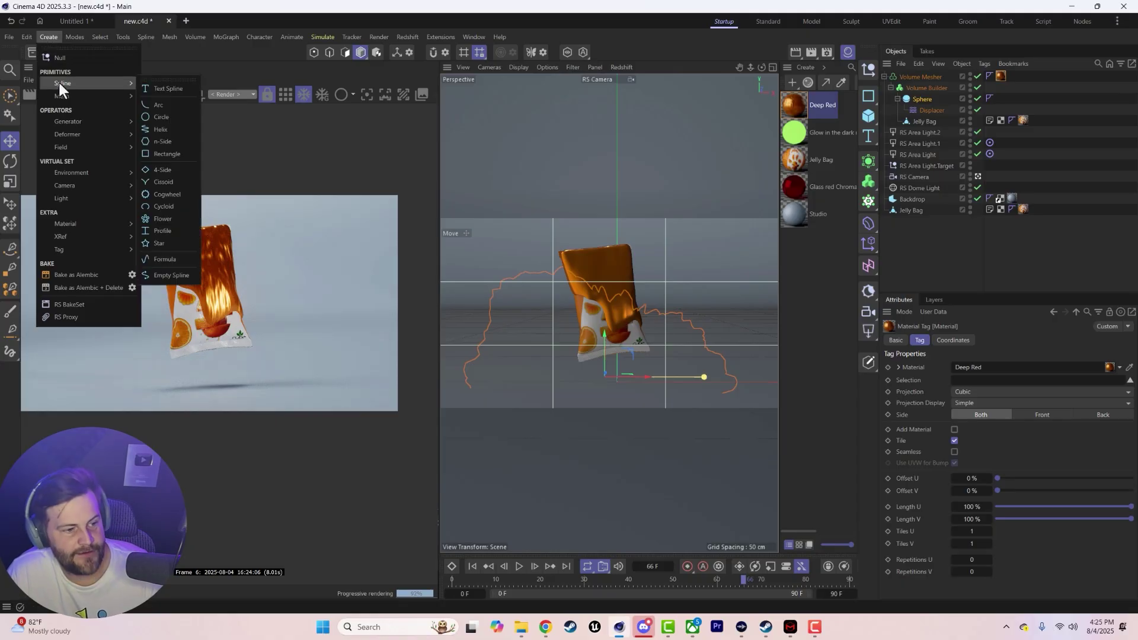
{"action": "mouse_move", "coordinate": [68, 147]}
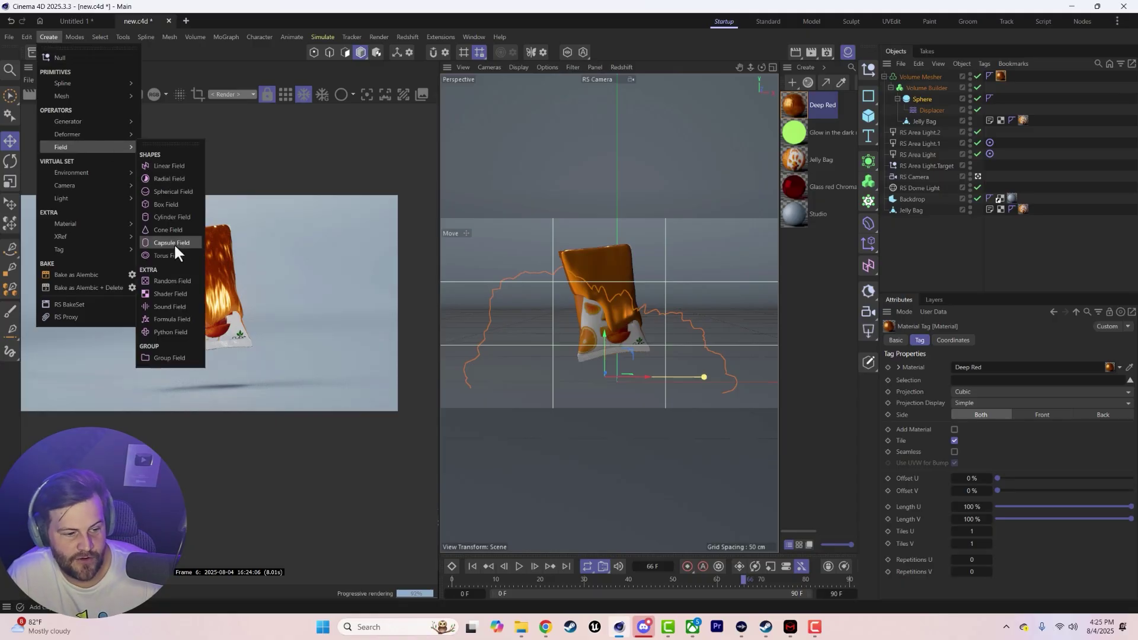
{"action": "left_click", "coordinate": [171, 281]}
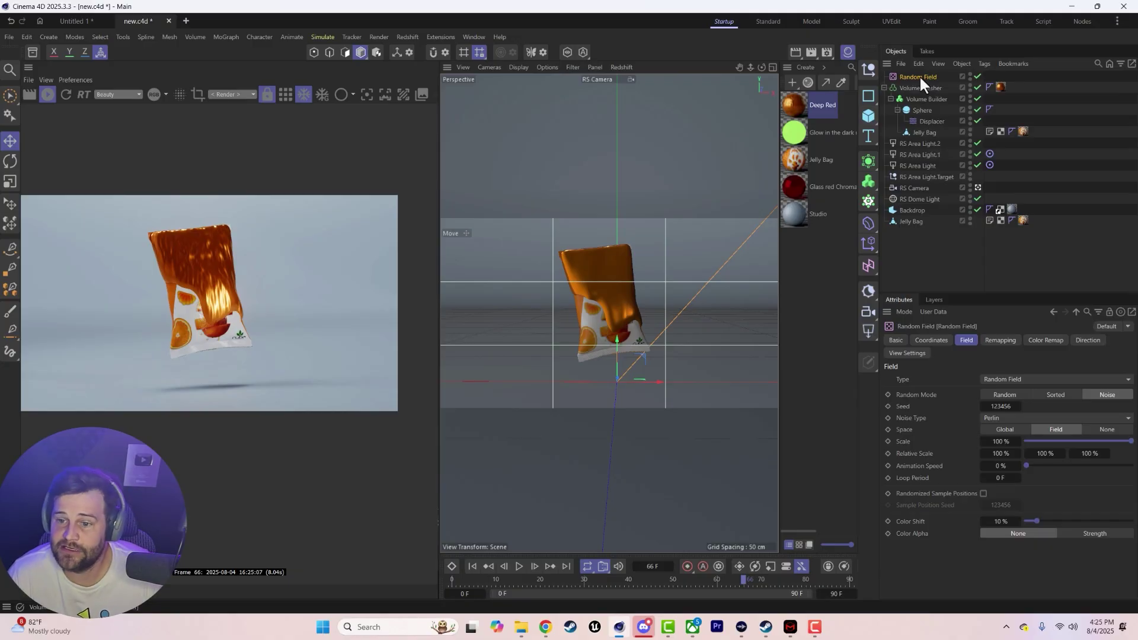
{"action": "left_click_drag", "start_coordinate": [919, 76], "coordinate": [925, 101]}
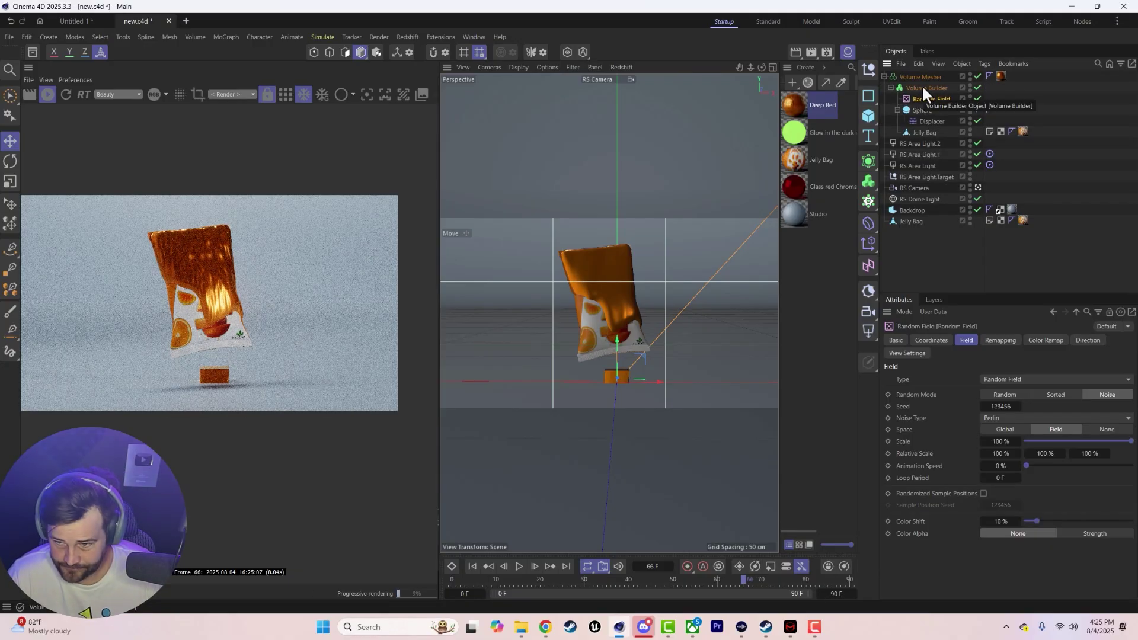
{"action": "left_click", "coordinate": [923, 87]}
{"action": "left_click_drag", "start_coordinate": [923, 411], "coordinate": [922, 435]}
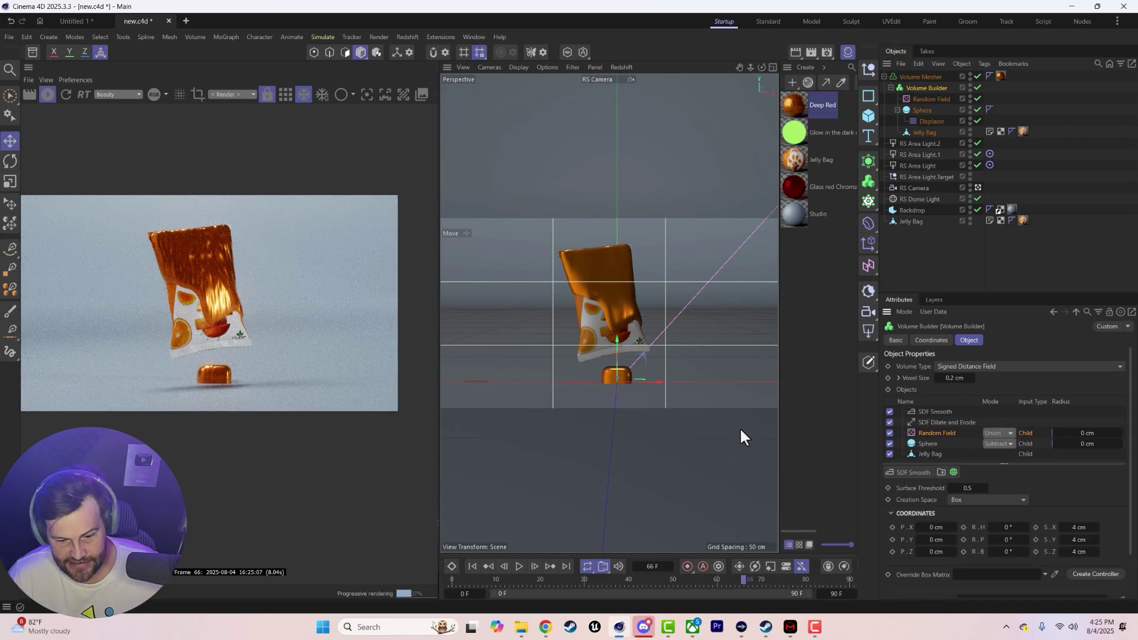
{"action": "left_click", "coordinate": [972, 499]}
{"action": "left_click", "coordinate": [965, 526]}
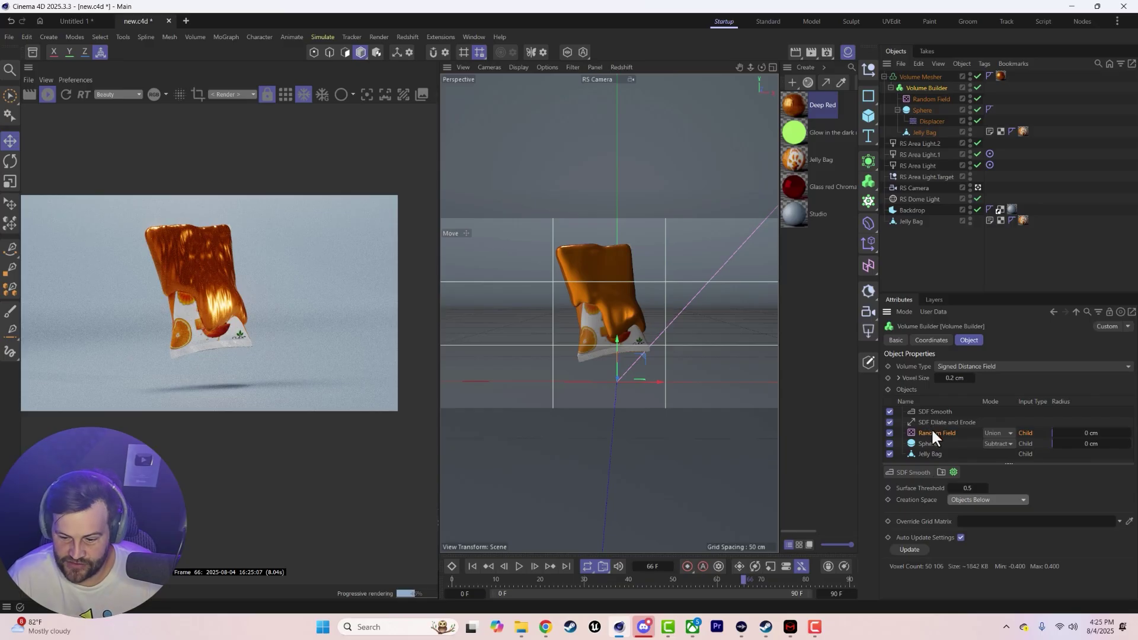
Disconnect the Bump Map node from the Deep Red material and close the node graph
{"action": "left_click", "coordinate": [793, 106]}
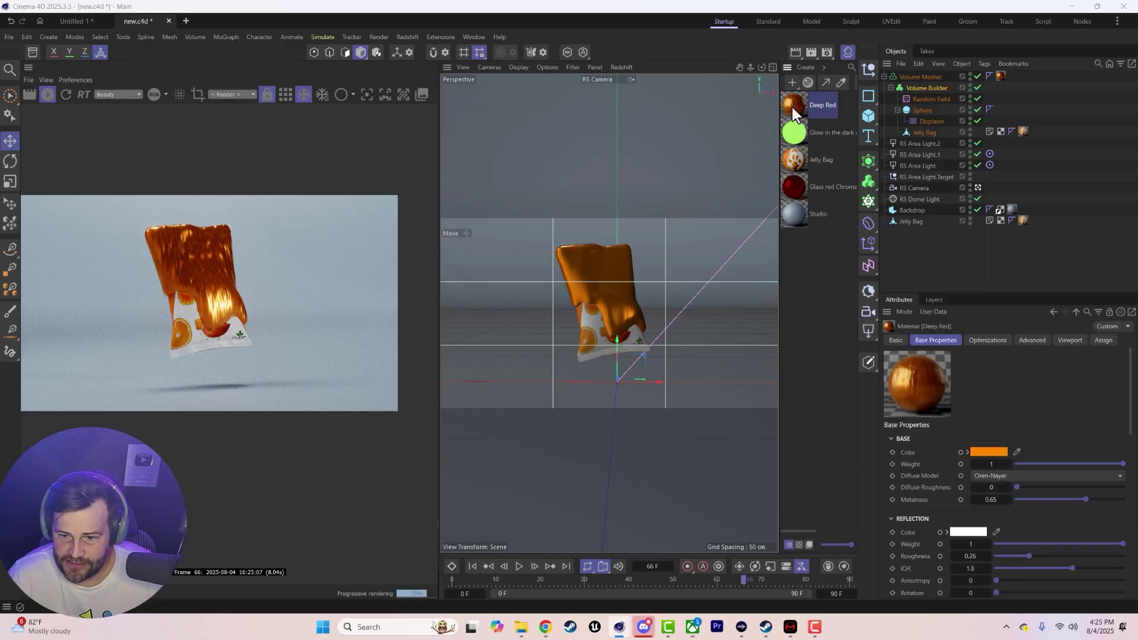
{"action": "double_click", "coordinate": [792, 106]}
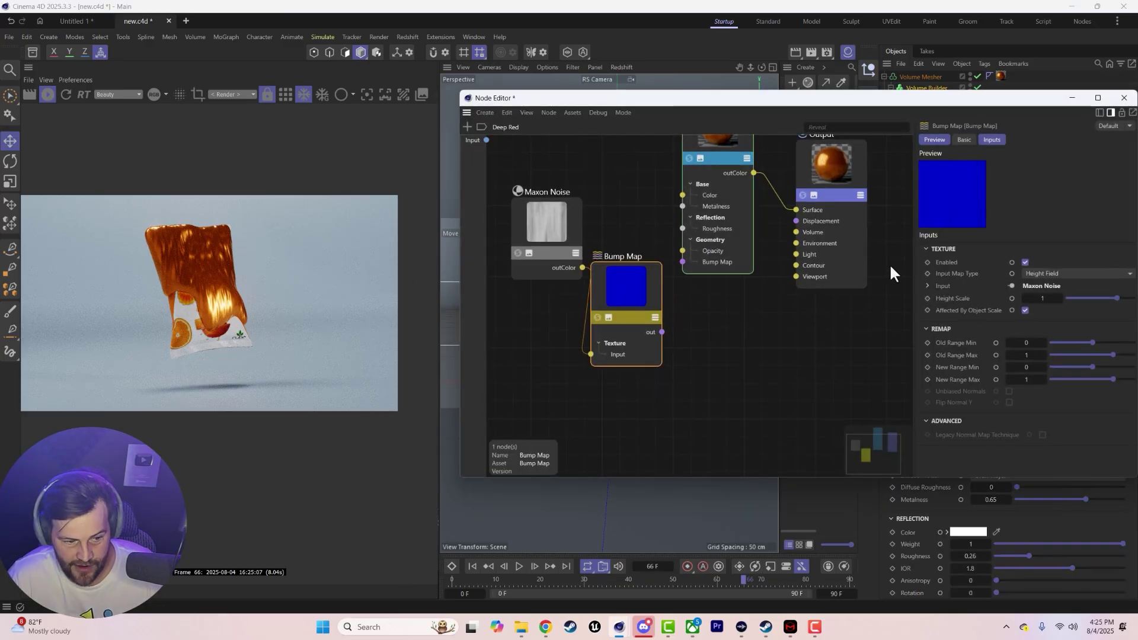
{"action": "left_click", "coordinate": [1124, 98]}
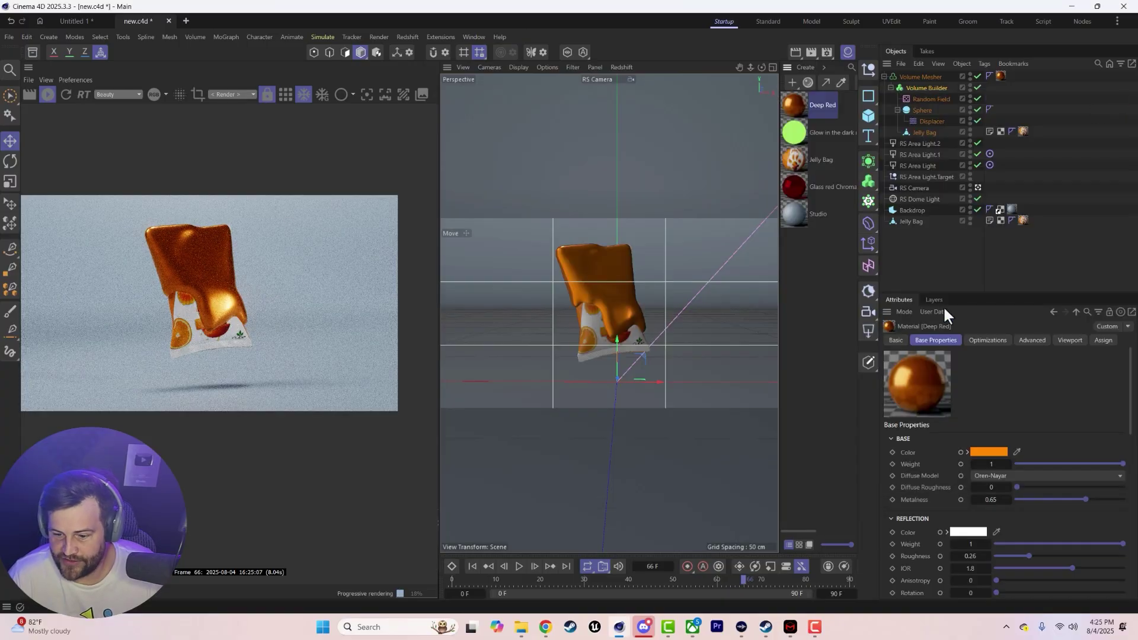
Set the Random Field's noise type to FBM and reduce its scale to about 19%
{"action": "left_click", "coordinate": [923, 99]}
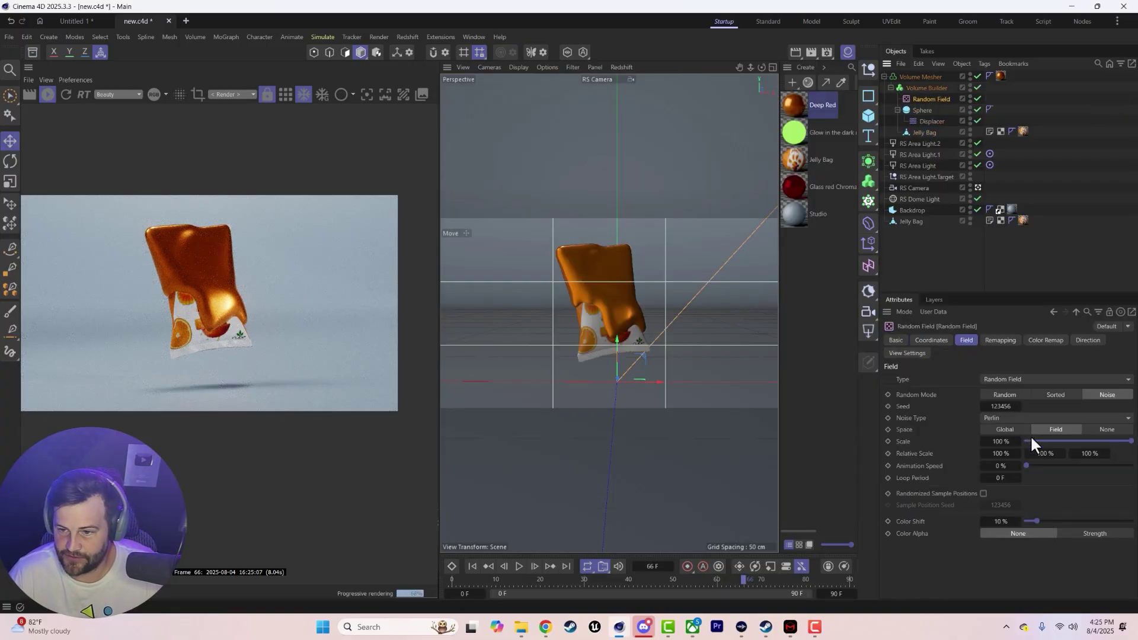
{"action": "left_click", "coordinate": [1005, 417]}
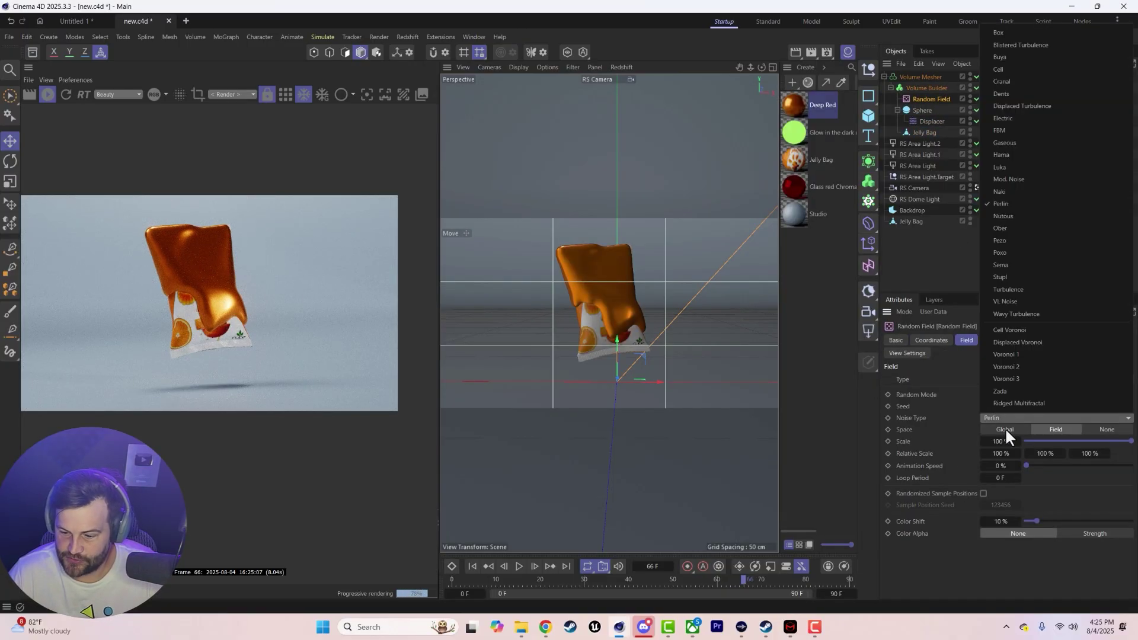
{"action": "left_click", "coordinate": [1015, 128]}
{"action": "left_click_drag", "start_coordinate": [1081, 441], "coordinate": [1044, 433]}
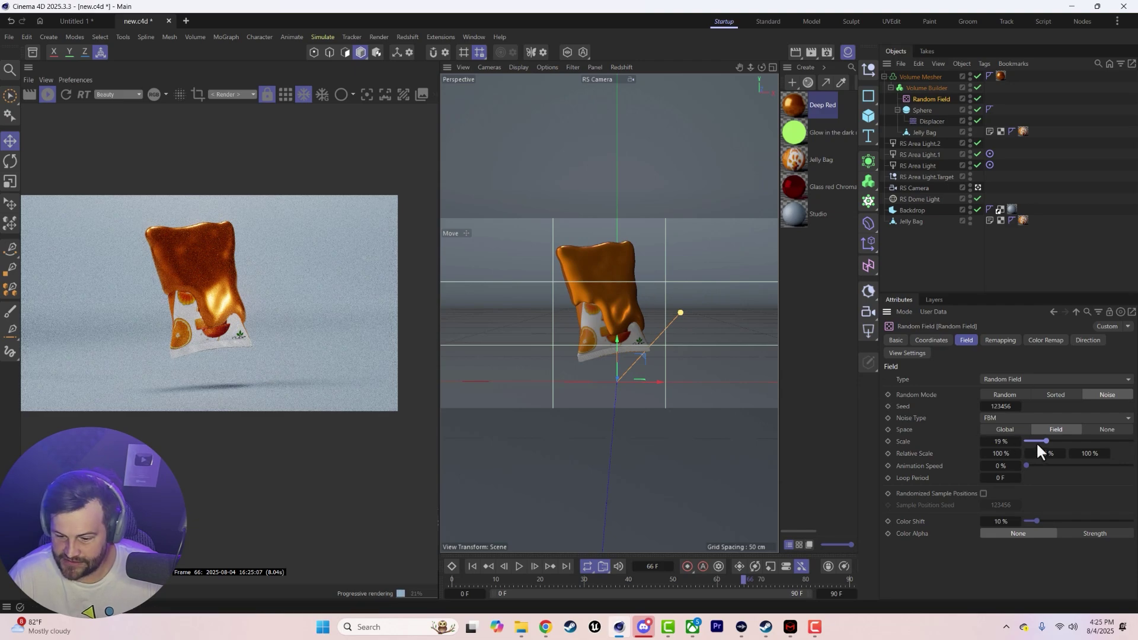
Reduce the offset of the Volume Builder's SDF Dilate and Erode filter to 0.3 cm
{"action": "left_click", "coordinate": [932, 341]}
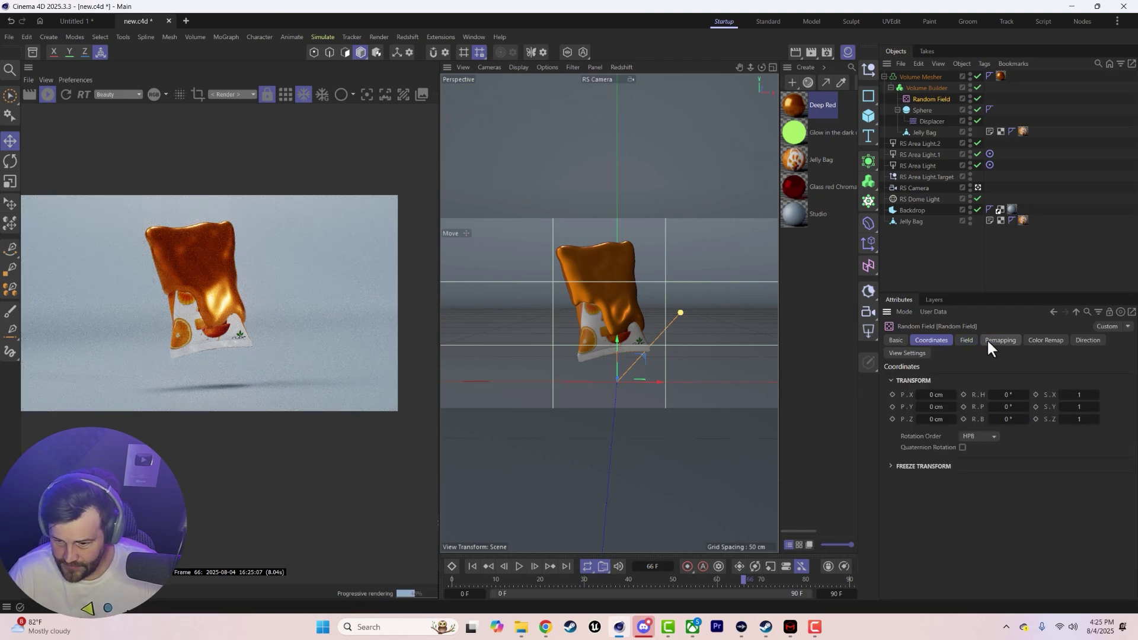
{"action": "left_click", "coordinate": [922, 89]}
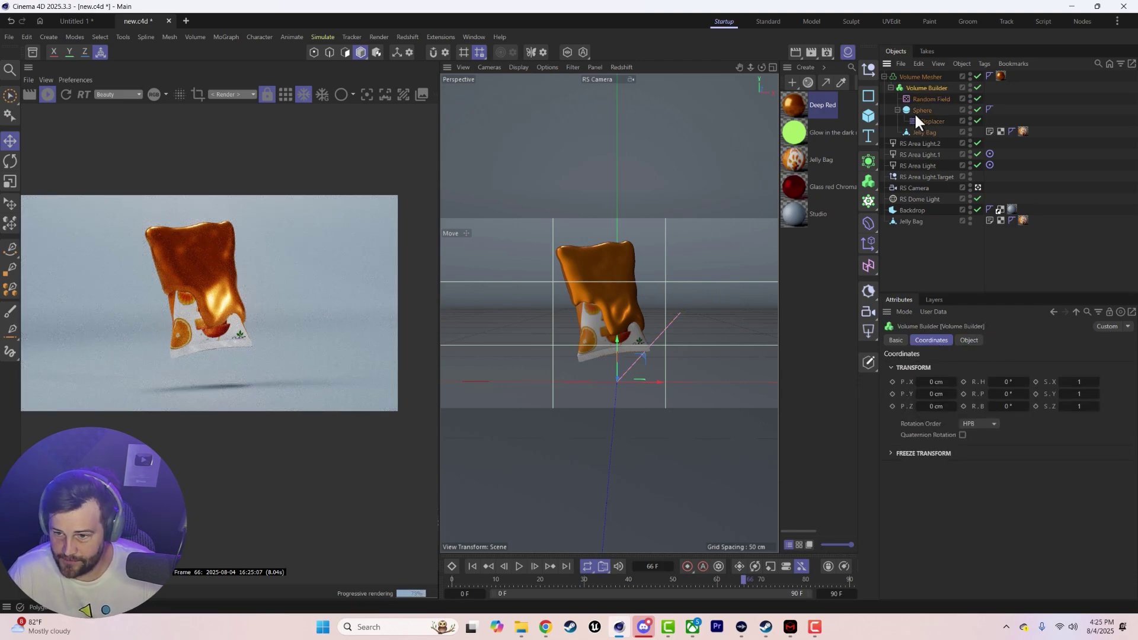
{"action": "left_click", "coordinate": [968, 341]}
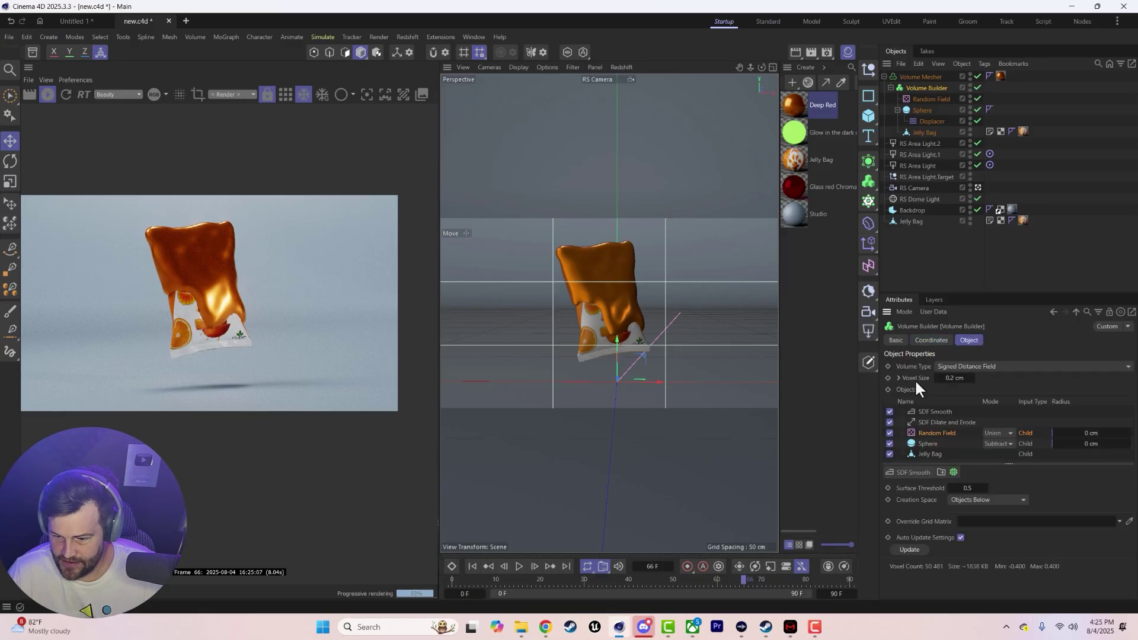
{"action": "left_click", "coordinate": [946, 422]}
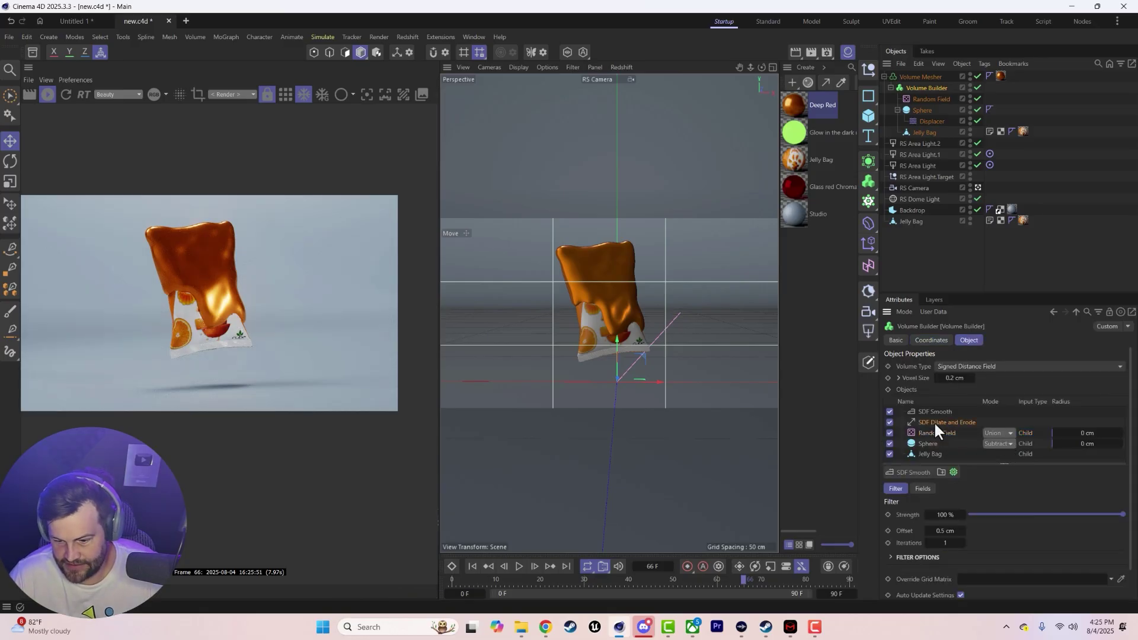
{"action": "mouse_move", "coordinate": [928, 531]}
{"action": "left_mouse_down"}
{"action": "mouse_move", "coordinate": [943, 531]}
{"action": "mouse_move", "coordinate": [930, 531]}
{"action": "left_mouse_up"}
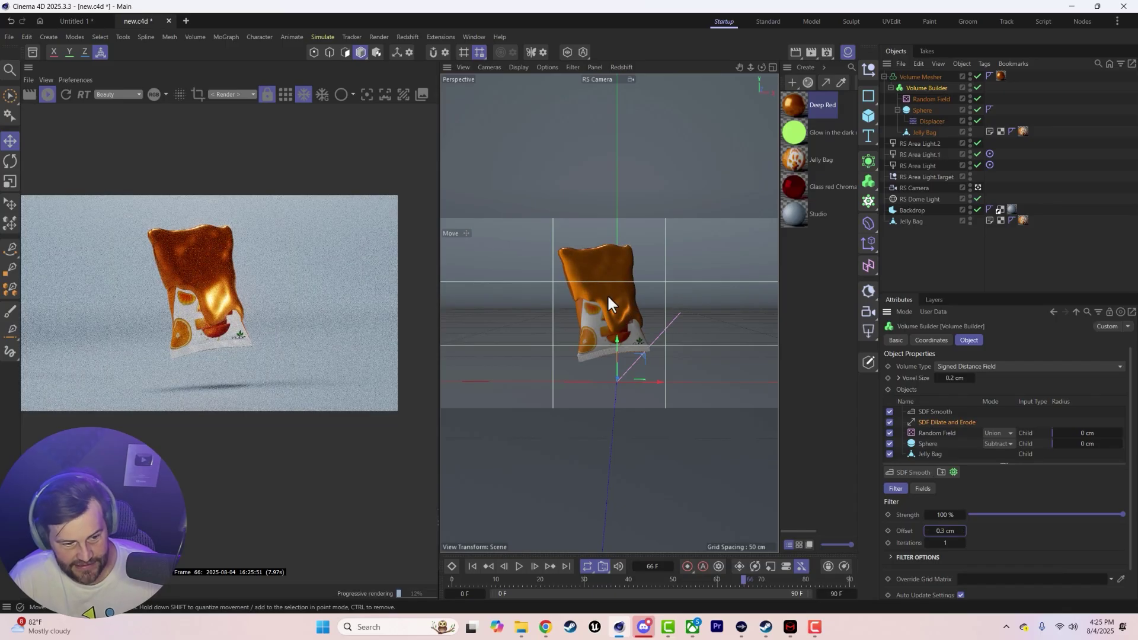
Reduce the Random Field's noise scale to 13% and try lowering its remapping maximum to about 87%
{"action": "left_click", "coordinate": [932, 100]}
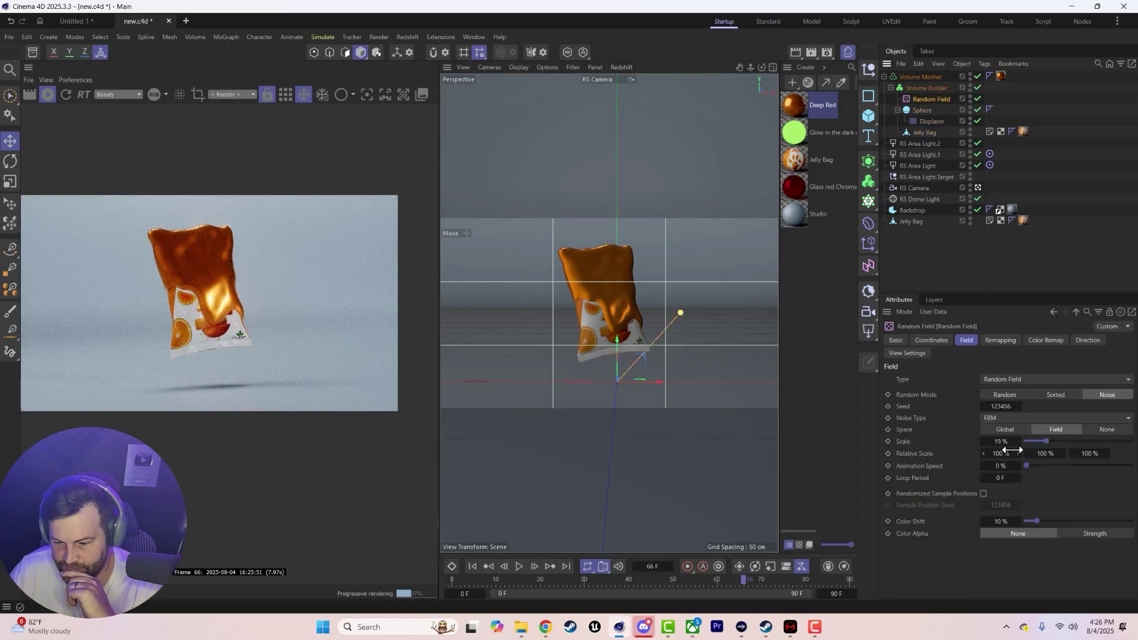
{"action": "left_click_drag", "start_coordinate": [1040, 438], "coordinate": [1033, 441]}
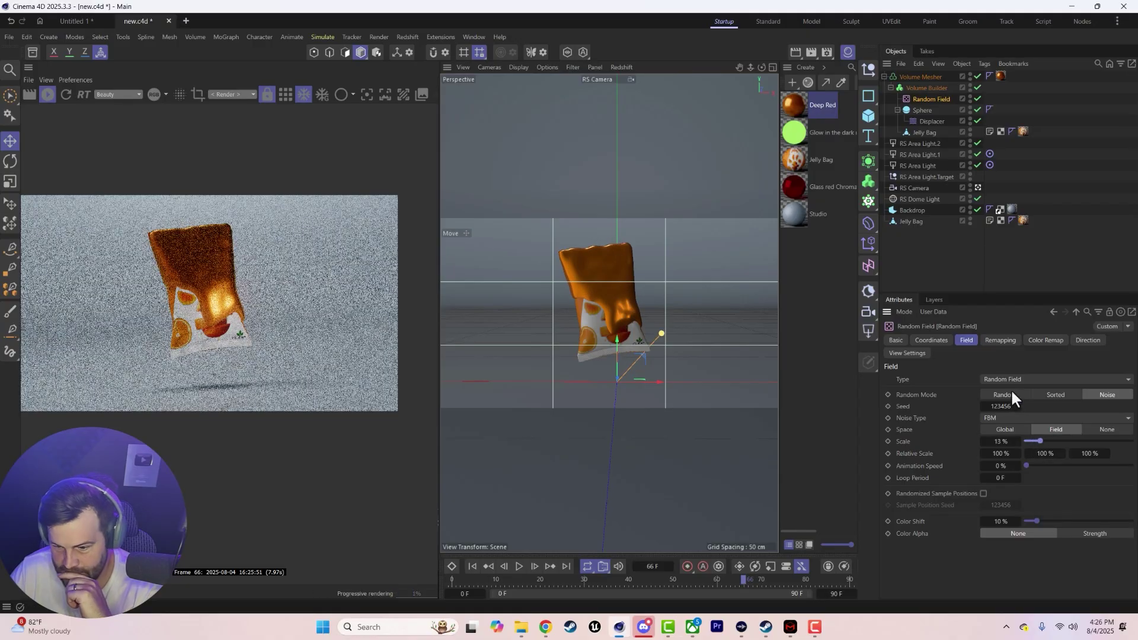
{"action": "left_click", "coordinate": [1000, 340]}
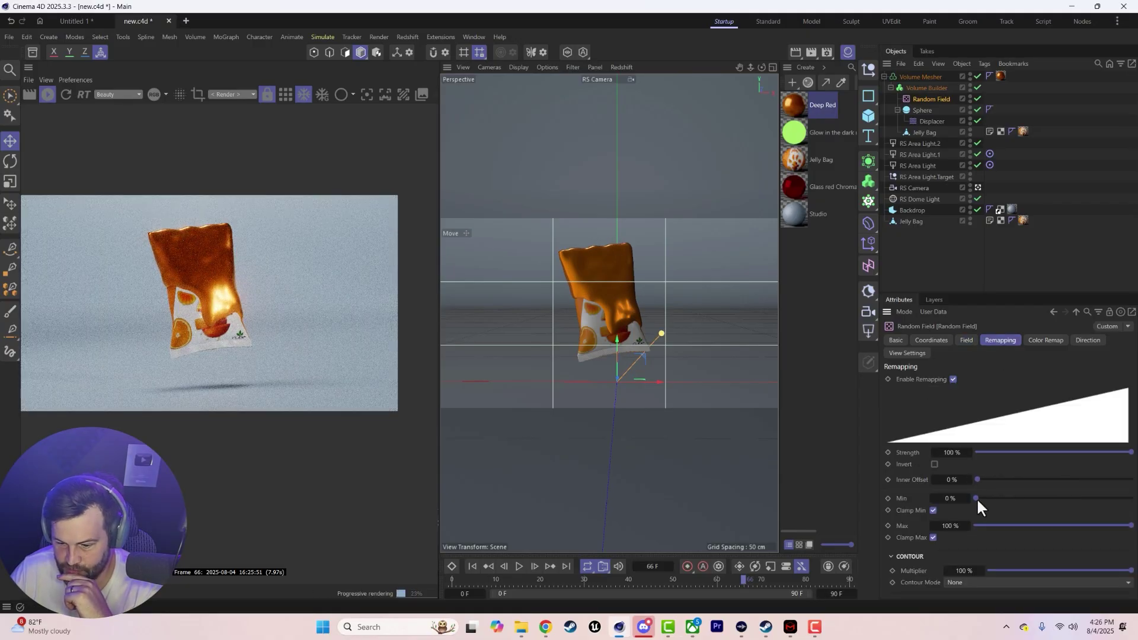
{"action": "left_click_drag", "start_coordinate": [1129, 525], "coordinate": [1106, 518]}
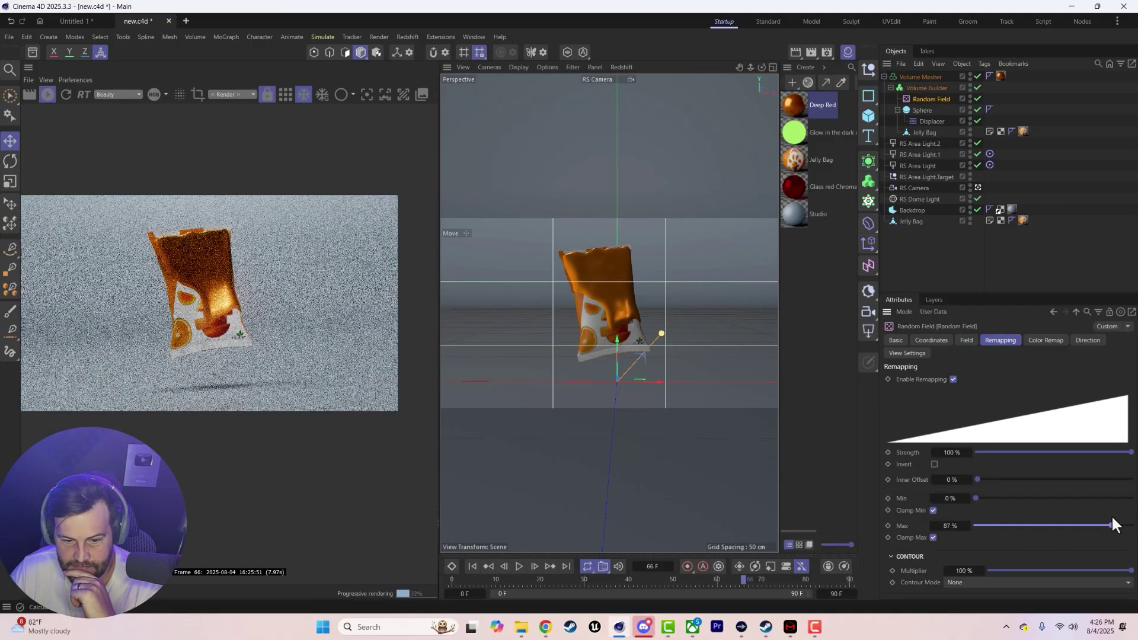
Try a nonzero radius and the Subtract and Intersect modes on the Volume Builder's Random Field, and restore the 0 cm radius and Union mode
{"action": "left_click", "coordinate": [926, 88]}
{"action": "left_click", "coordinate": [1060, 434]}
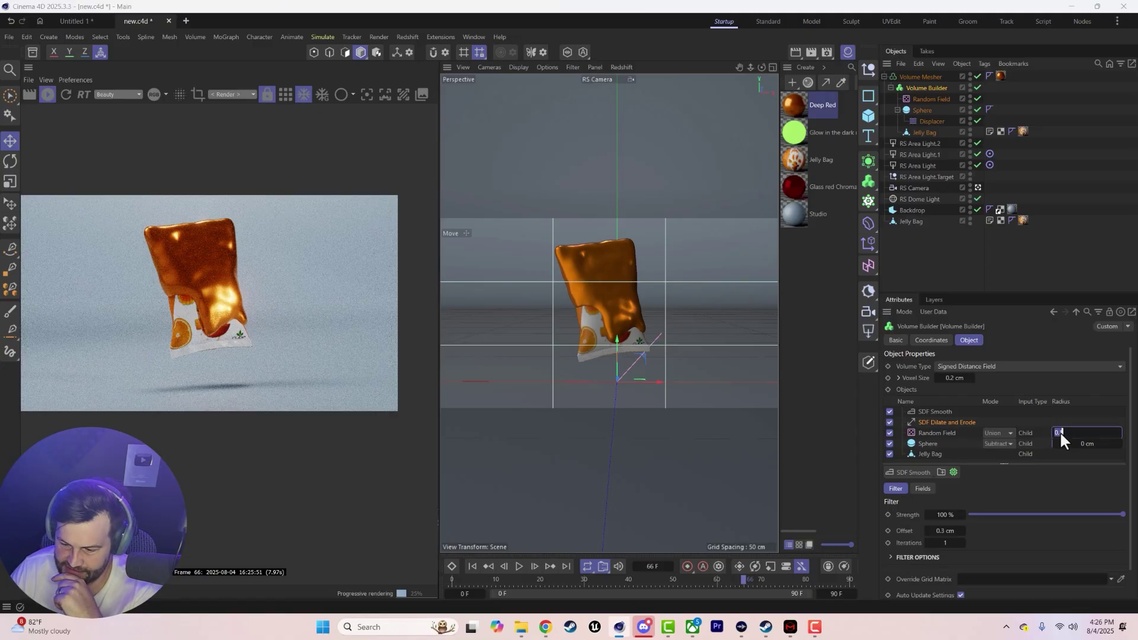
{"action": "left_click", "coordinate": [943, 435]}
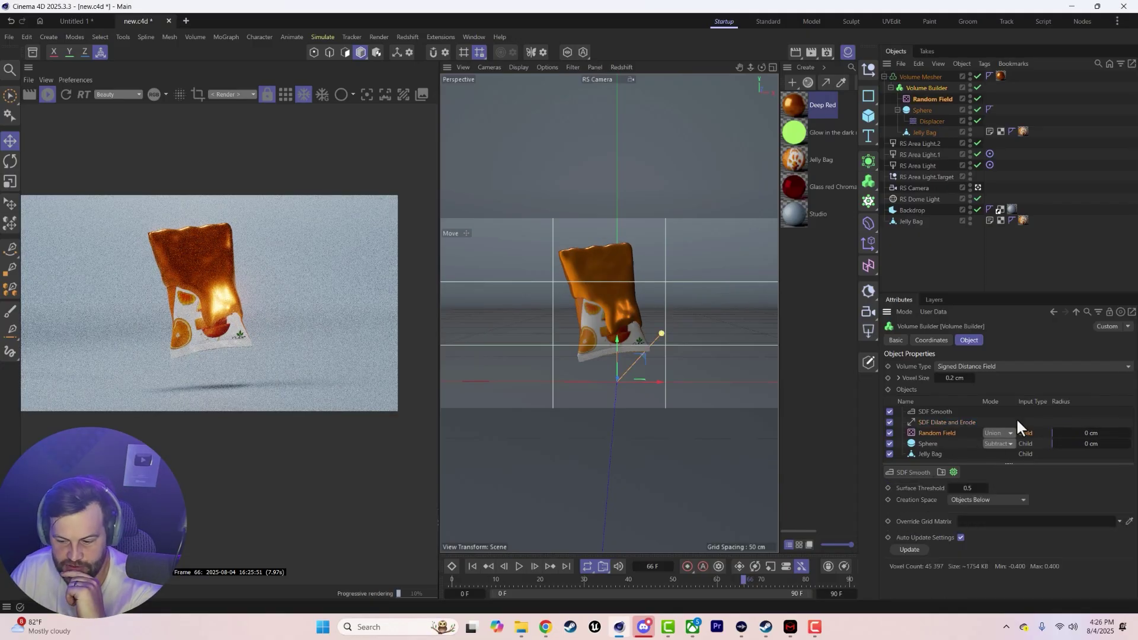
{"action": "left_click", "coordinate": [994, 434]}
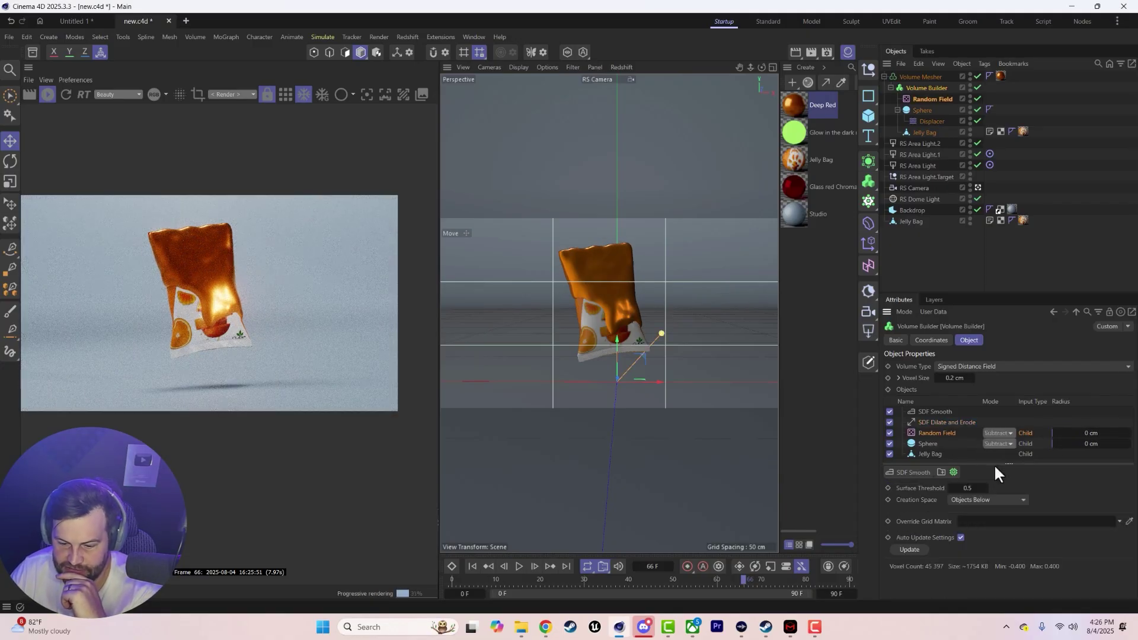
{"action": "left_click", "coordinate": [993, 464]}
{"action": "left_click", "coordinate": [1000, 432]}
{"action": "left_click", "coordinate": [997, 446]}
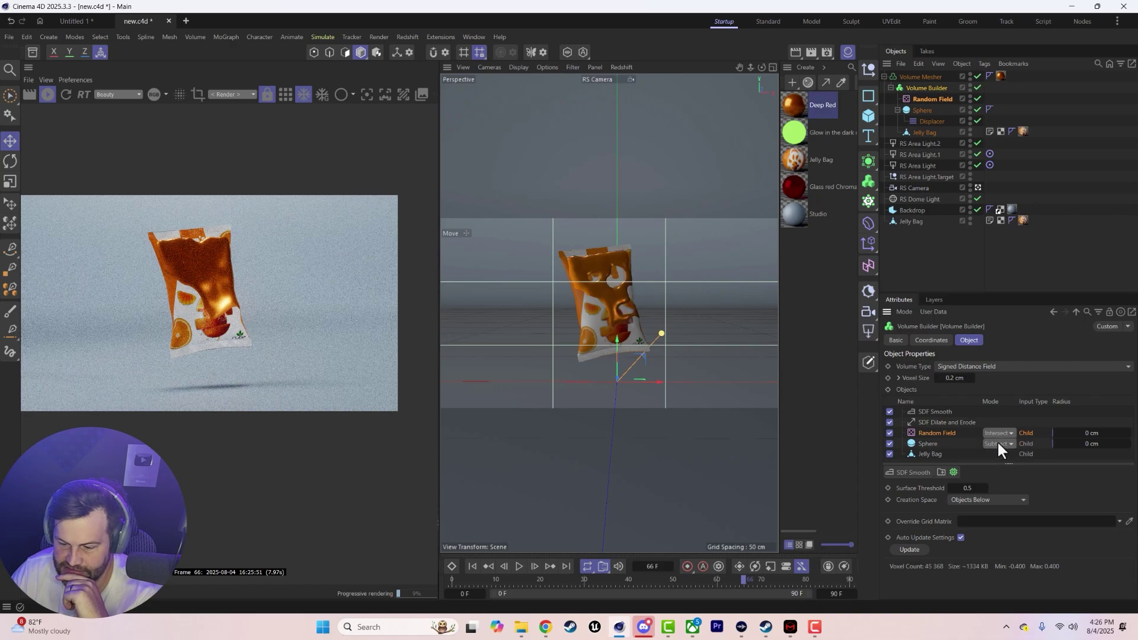
{"action": "left_click", "coordinate": [994, 433]}
{"action": "left_click", "coordinate": [997, 442]}
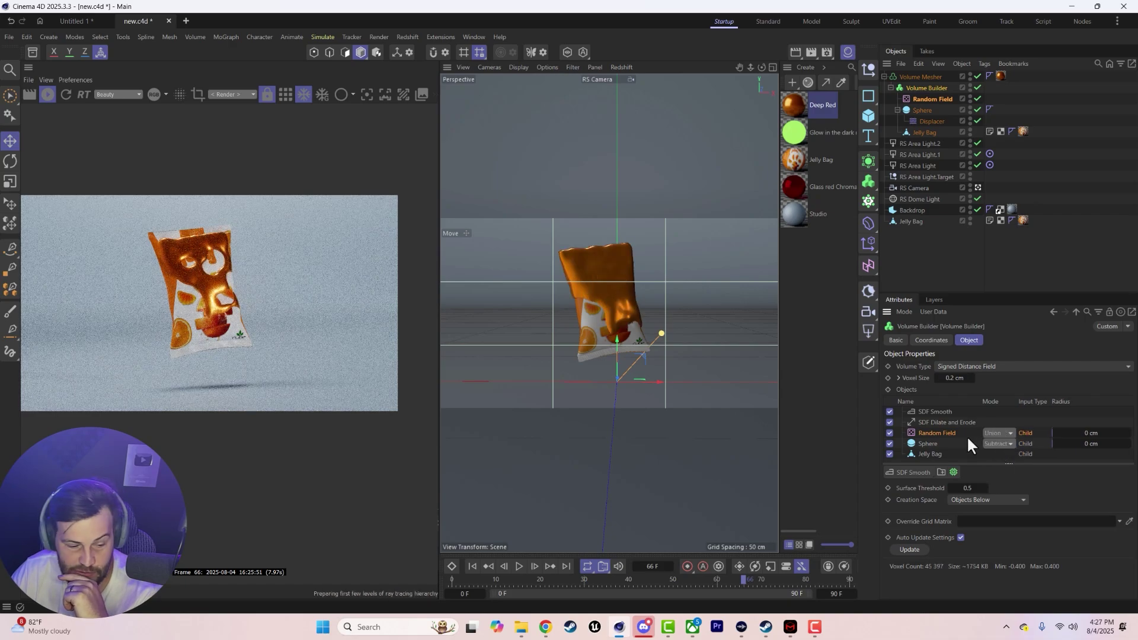
Set the Random Field's radius to 0.1 cm and its surface threshold to 0.59 in the Volume Builder
{"action": "left_click", "coordinate": [1074, 432]}
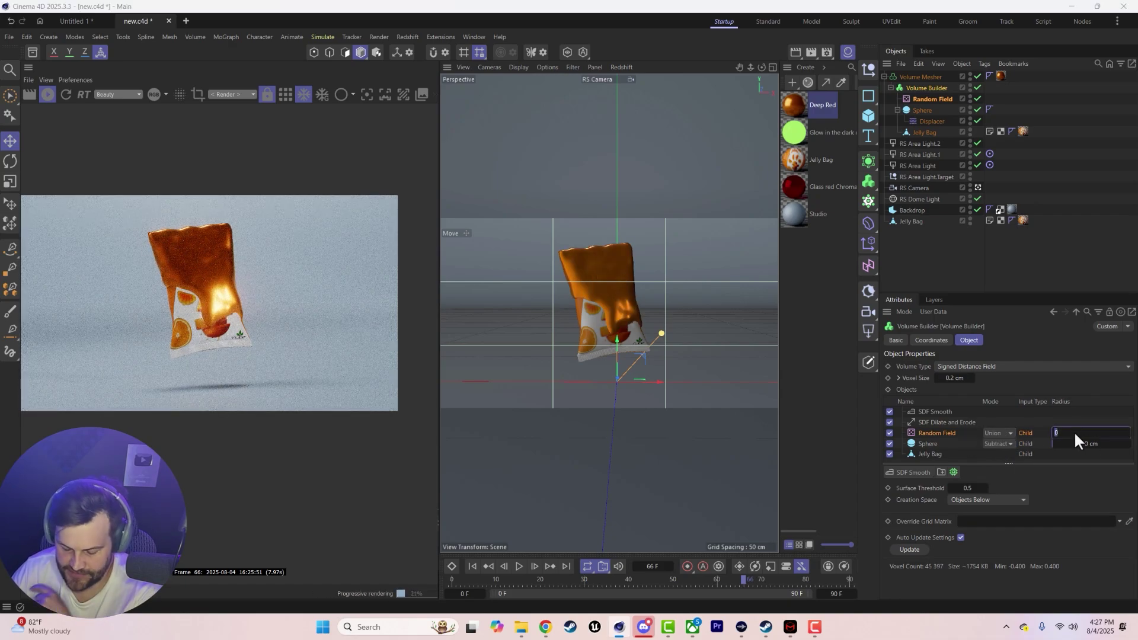
{"action": "type", "text": "0.1"}
{"action": "key", "text": "Return"}
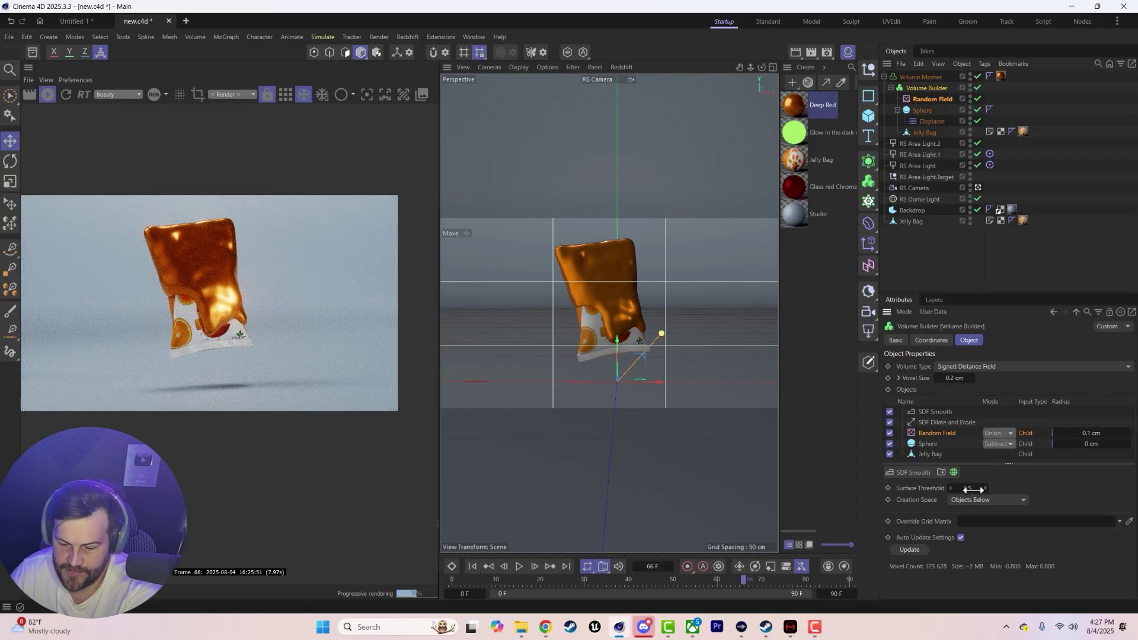
{"action": "mouse_move", "coordinate": [967, 488]}
{"action": "left_mouse_down"}
{"action": "mouse_move", "coordinate": [995, 488]}
{"action": "mouse_move", "coordinate": [973, 488]}
{"action": "left_mouse_up"}
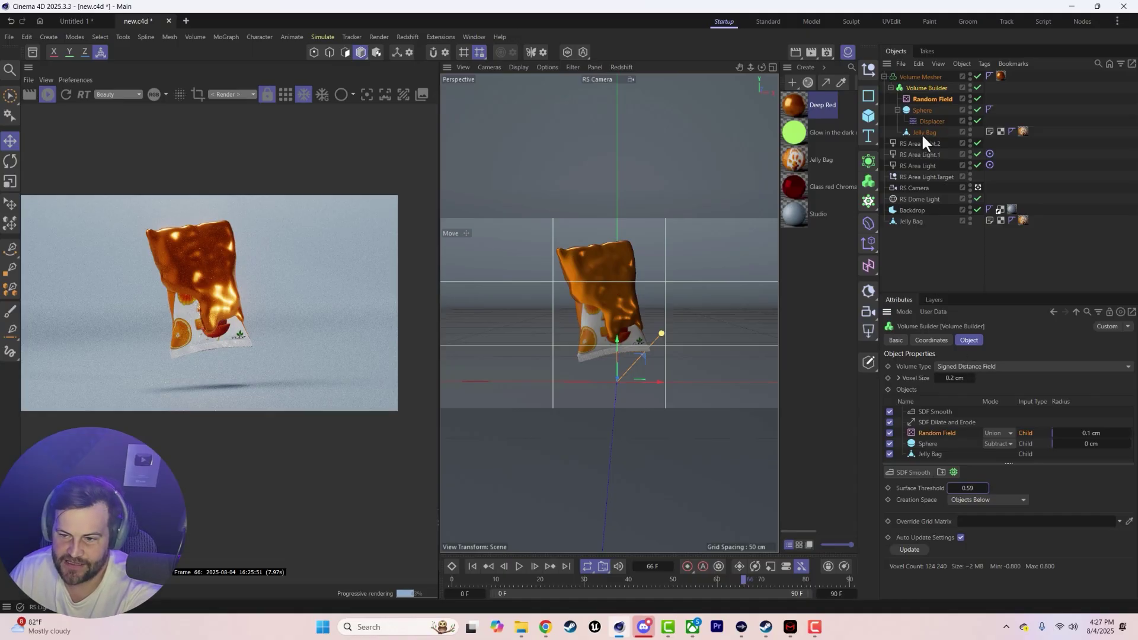
Give the Random Field a 20% animation speed and a 90-frame loop period, and play the animation to preview the jelly
{"action": "left_click", "coordinate": [921, 99]}
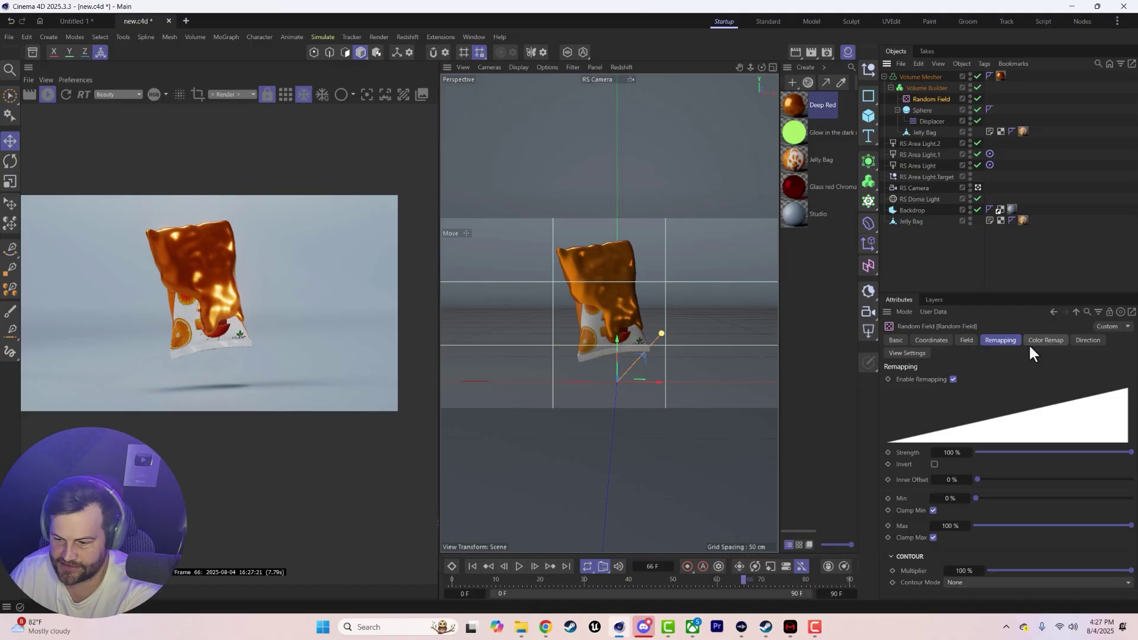
{"action": "left_click", "coordinate": [966, 340]}
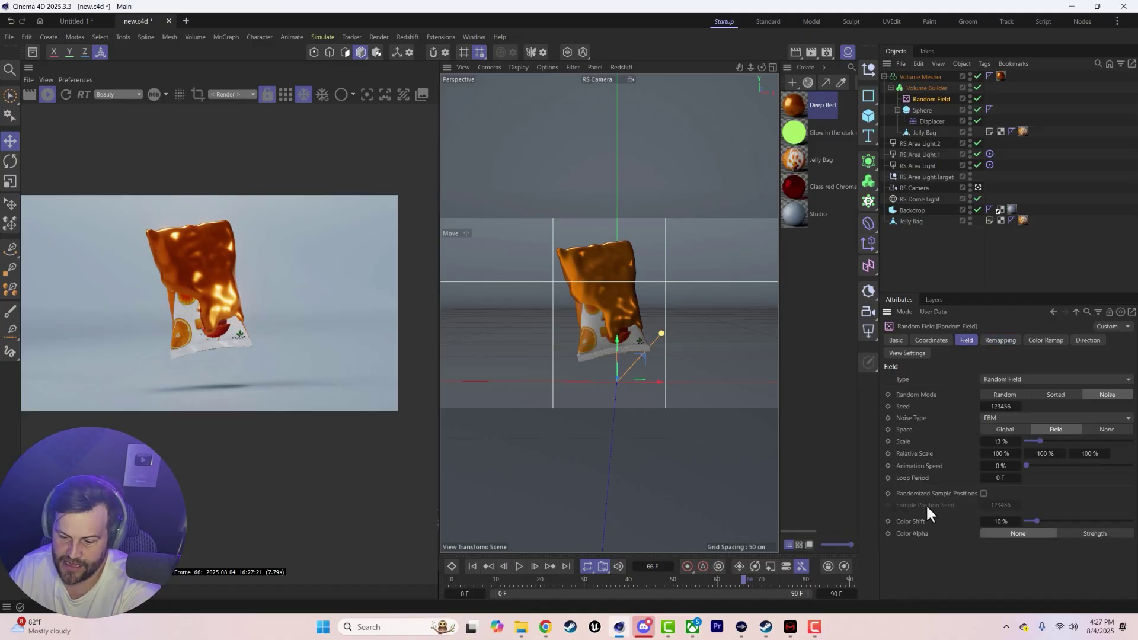
{"action": "left_click_drag", "start_coordinate": [1000, 466], "coordinate": [1009, 466]}
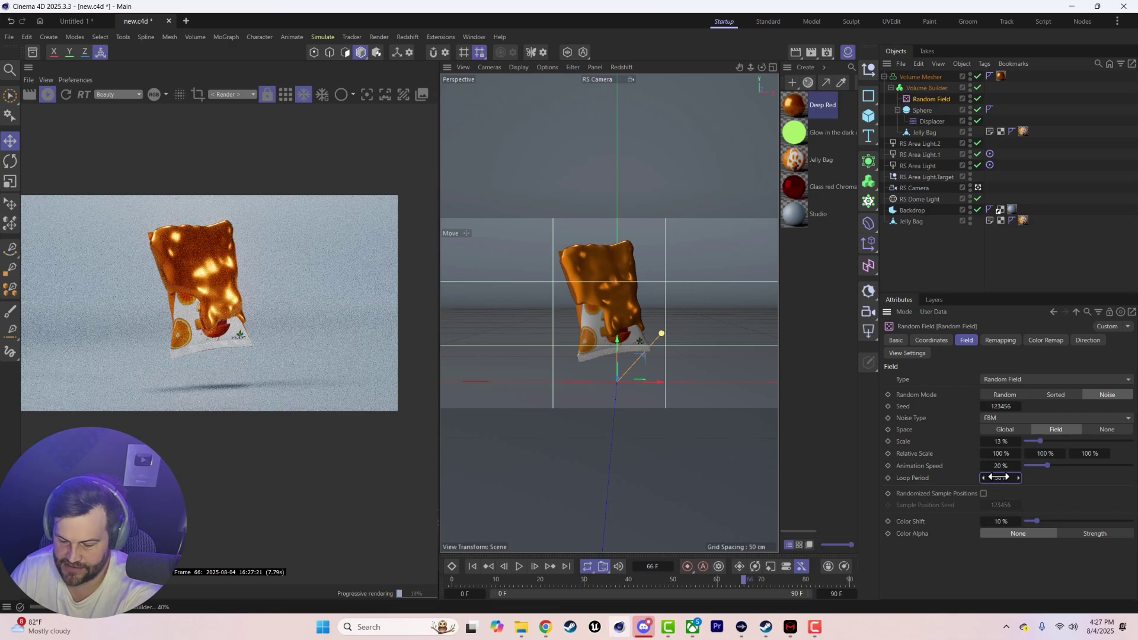
{"action": "left_click", "coordinate": [520, 568]}
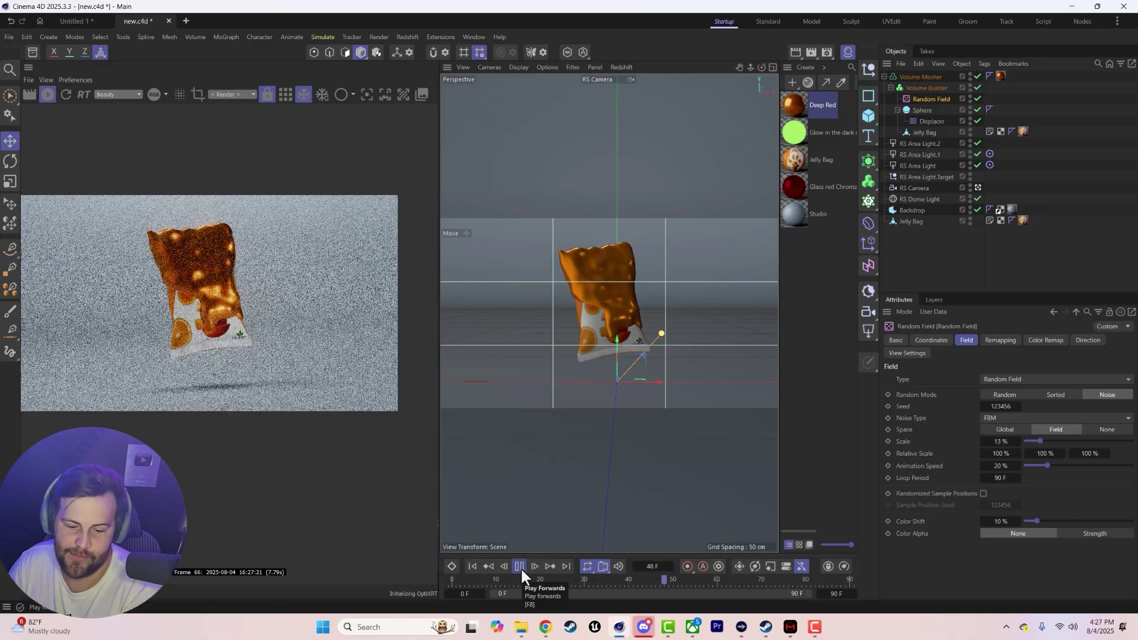
{"action": "left_click", "coordinate": [520, 567]}
Raise the Random Field's animation speed to 47% and set its relative scale to about 16% in X and 198% in Y
{"action": "mouse_move", "coordinate": [1072, 465]}
{"action": "left_mouse_down"}
{"action": "mouse_move", "coordinate": [1061, 454]}
{"action": "mouse_move", "coordinate": [1072, 454]}
{"action": "left_mouse_up"}
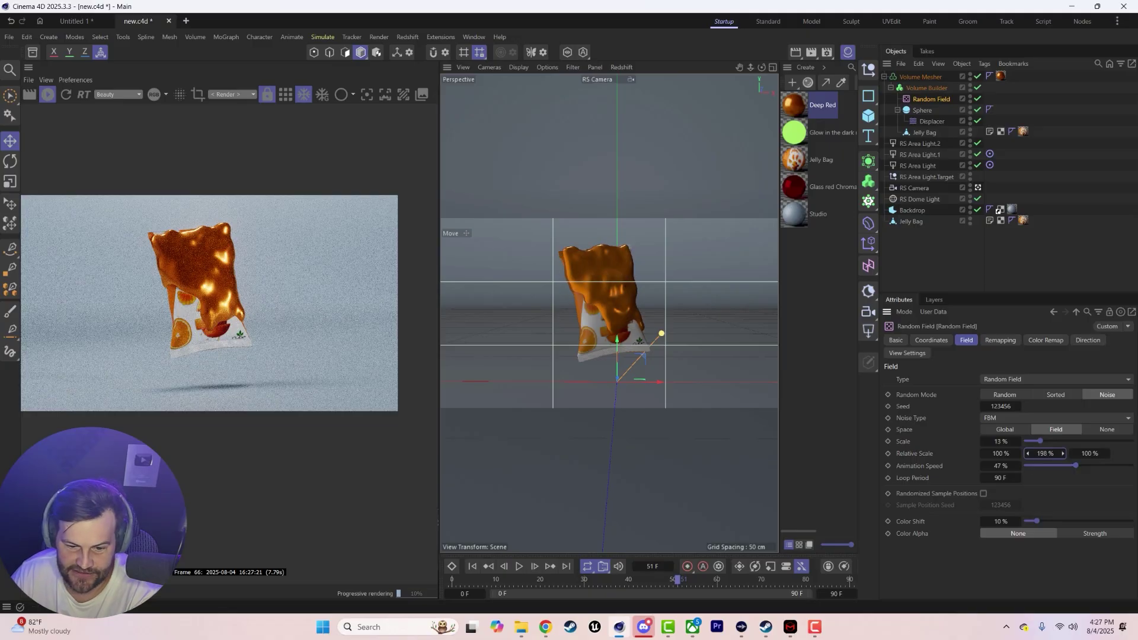
{"action": "left_click_drag", "start_coordinate": [996, 454], "coordinate": [972, 454]}
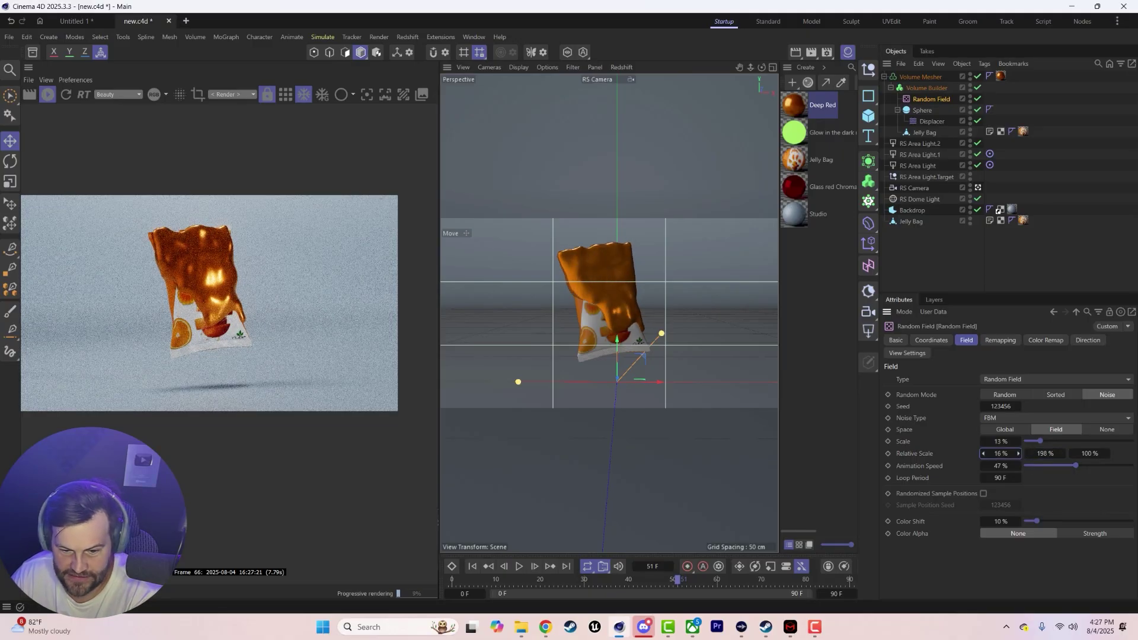
Move the Sphere up over the jelly bag, enlarge it until it encloses the whole bag, and return to frame 0
{"action": "left_click", "coordinate": [1000, 340]}
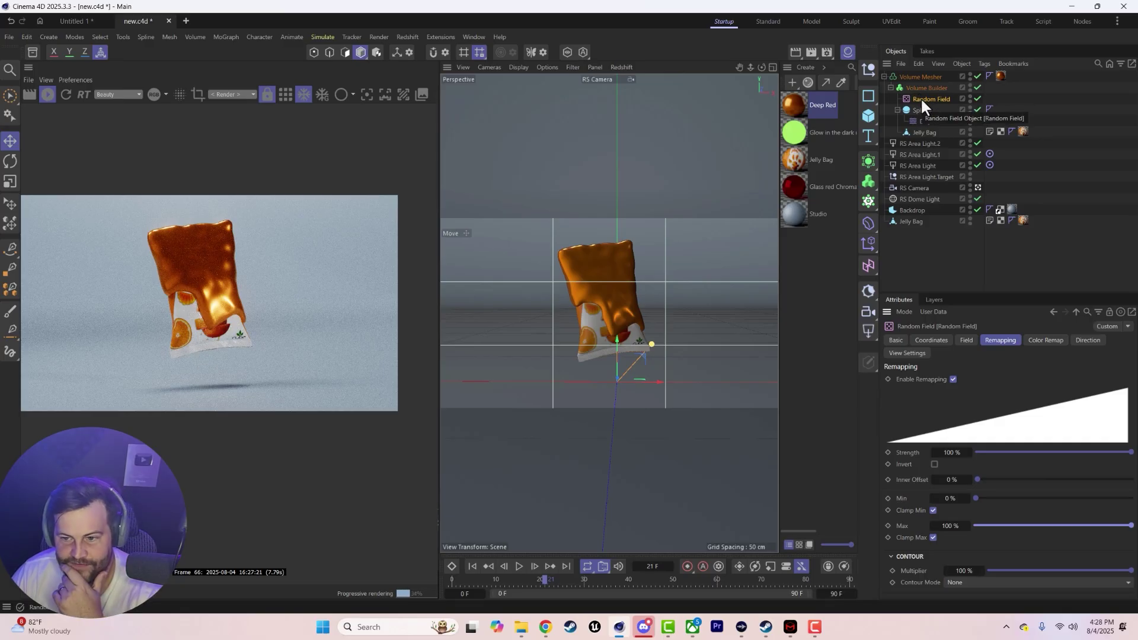
{"action": "left_click", "coordinate": [922, 110]}
{"action": "left_click_drag", "start_coordinate": [600, 363], "coordinate": [607, 250]}
{"action": "key", "text": "t"}
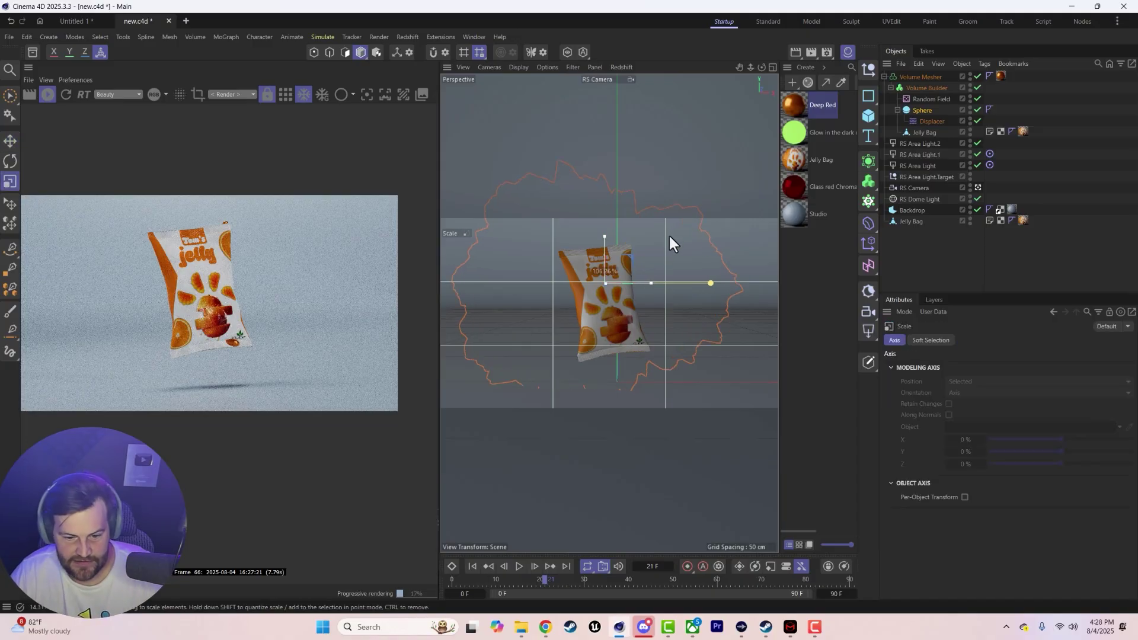
{"action": "key", "text": "e"}
{"action": "left_click", "coordinate": [472, 566]}
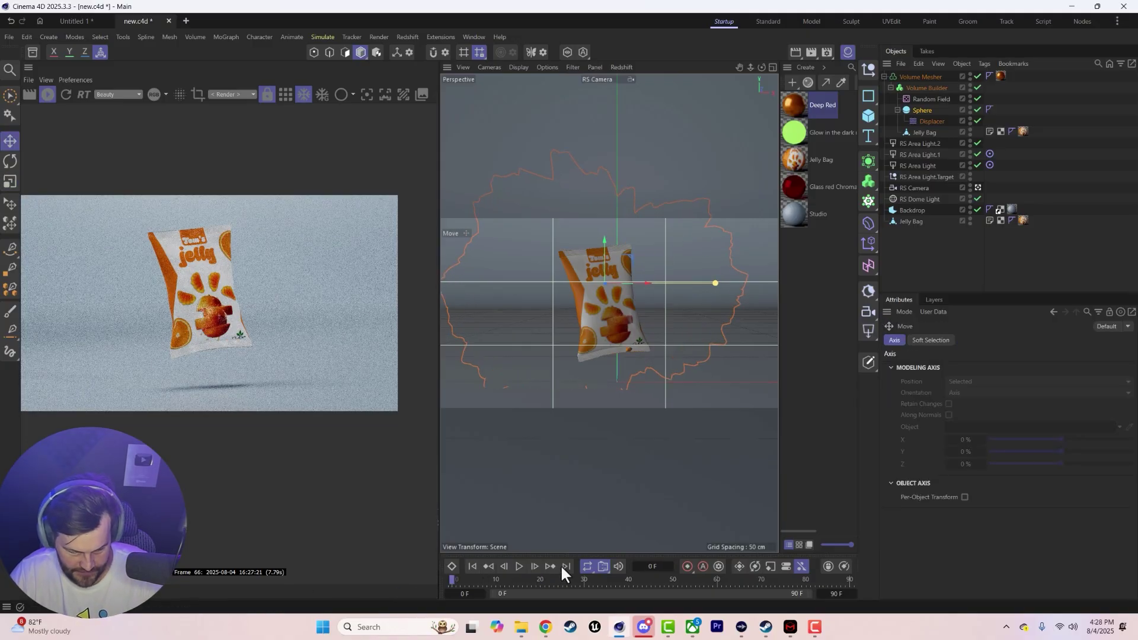
Keyframe the Sphere's position over the bag at frame 0 and below the bag at frame 48, and play the animation
{"action": "left_click", "coordinate": [922, 110]}
{"action": "left_click_drag", "start_coordinate": [605, 587], "coordinate": [665, 582]}
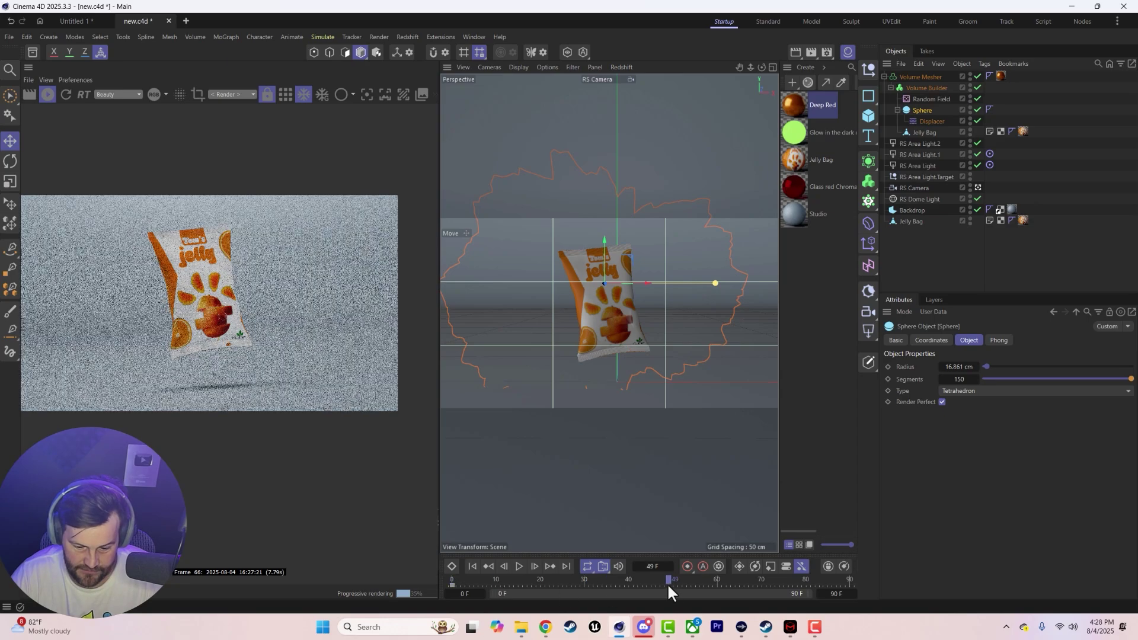
{"action": "left_click_drag", "start_coordinate": [601, 249], "coordinate": [593, 456]}
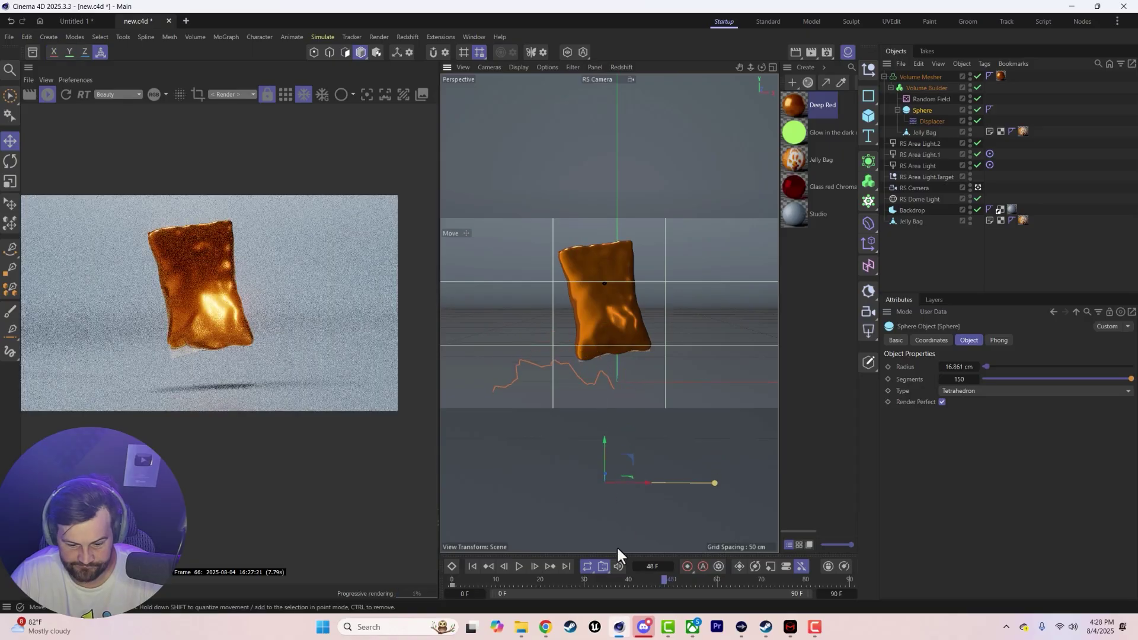
{"action": "left_click", "coordinate": [519, 566]}
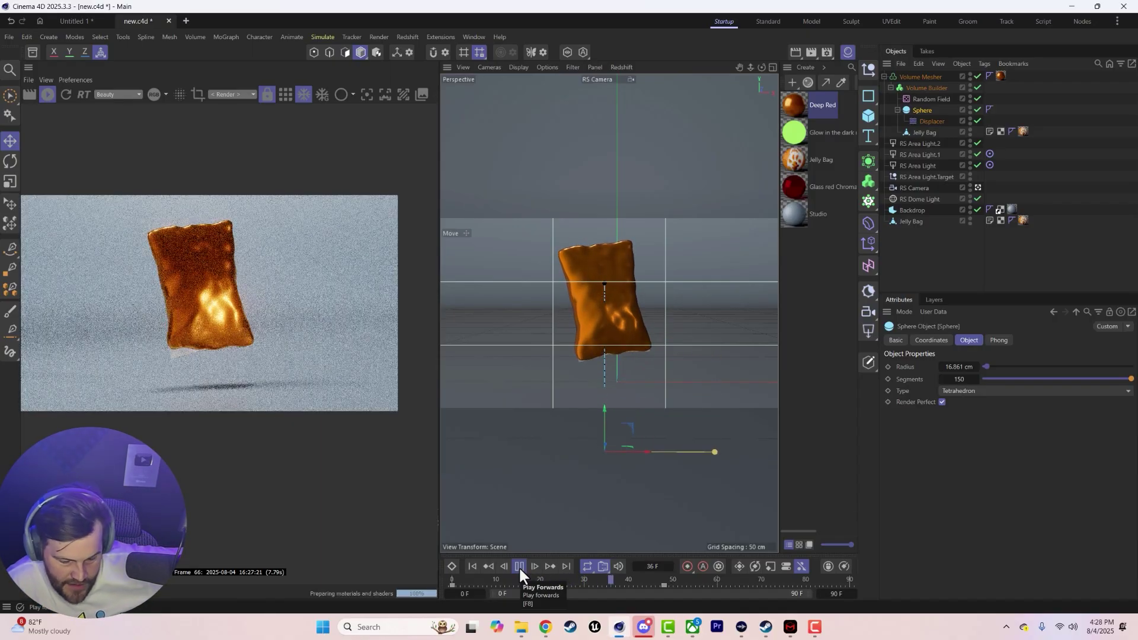
{"action": "left_click", "coordinate": [519, 567]}
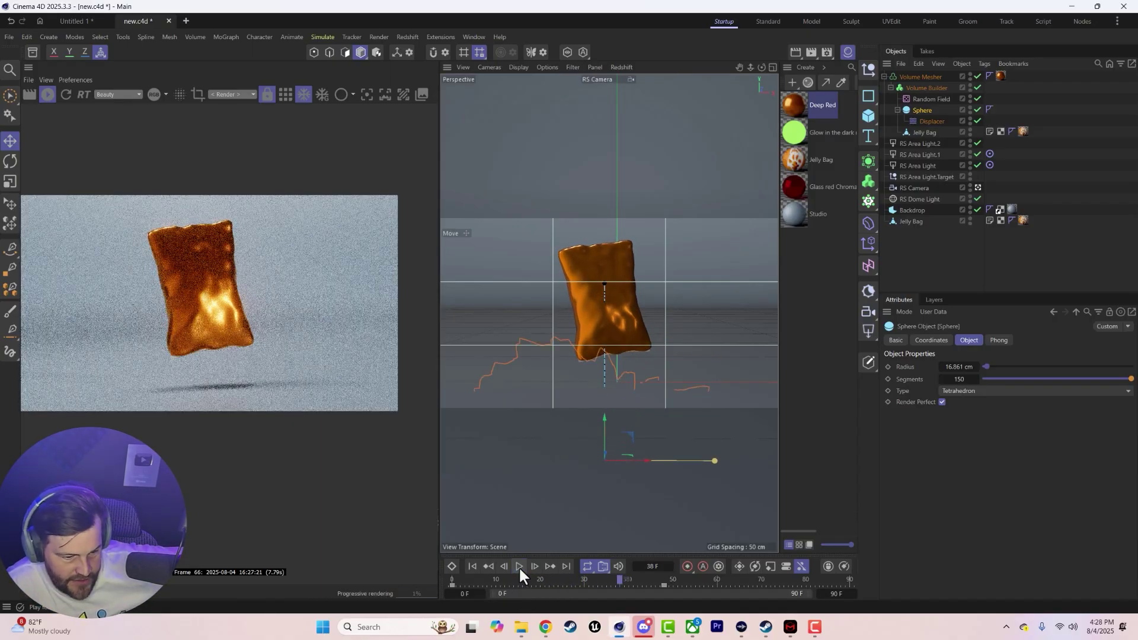
Check the Volume Builder with SDF Smooth turned off, re-enable it, and set the filter's strength to 20%
{"action": "left_click", "coordinate": [923, 89]}
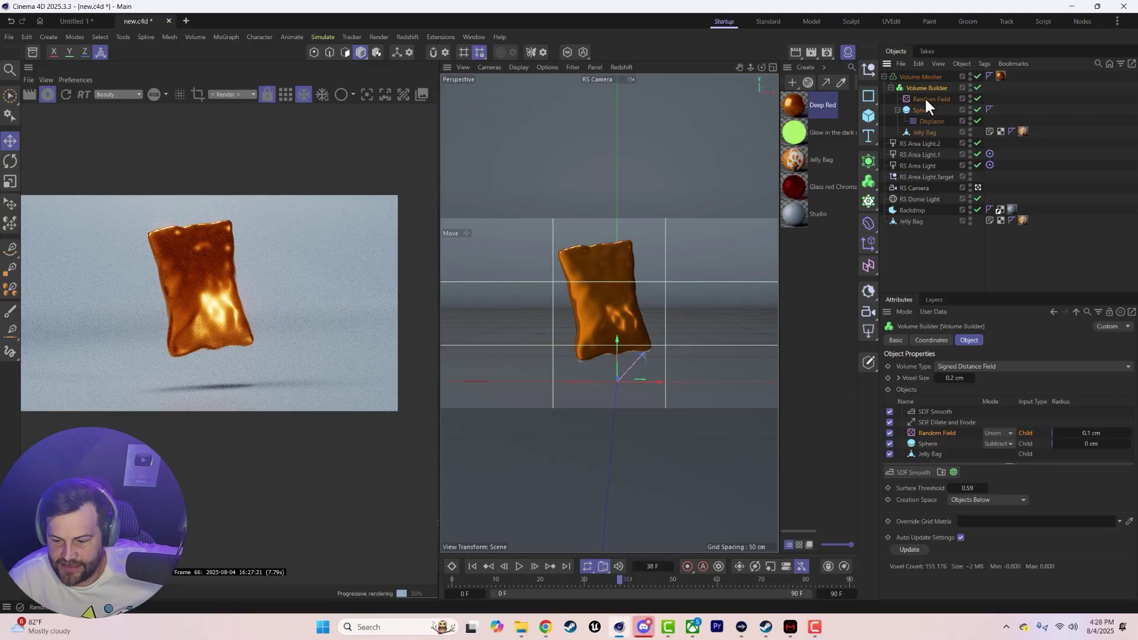
{"action": "left_click", "coordinate": [889, 411]}
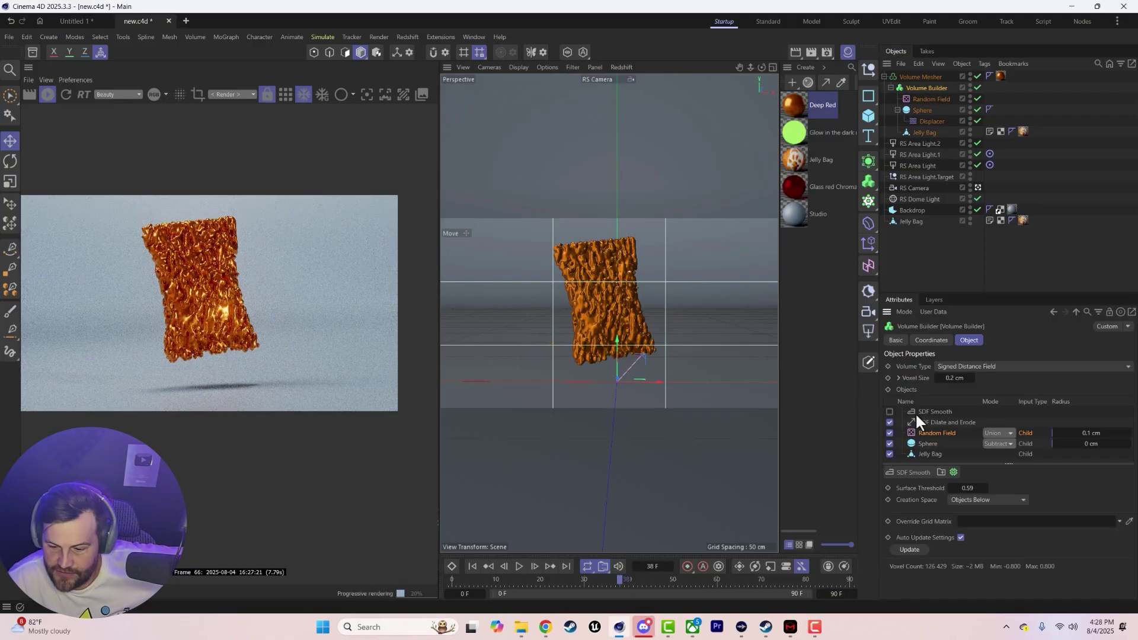
{"action": "left_click", "coordinate": [889, 411]}
{"action": "left_click", "coordinate": [934, 412]}
{"action": "left_click", "coordinate": [992, 515]}
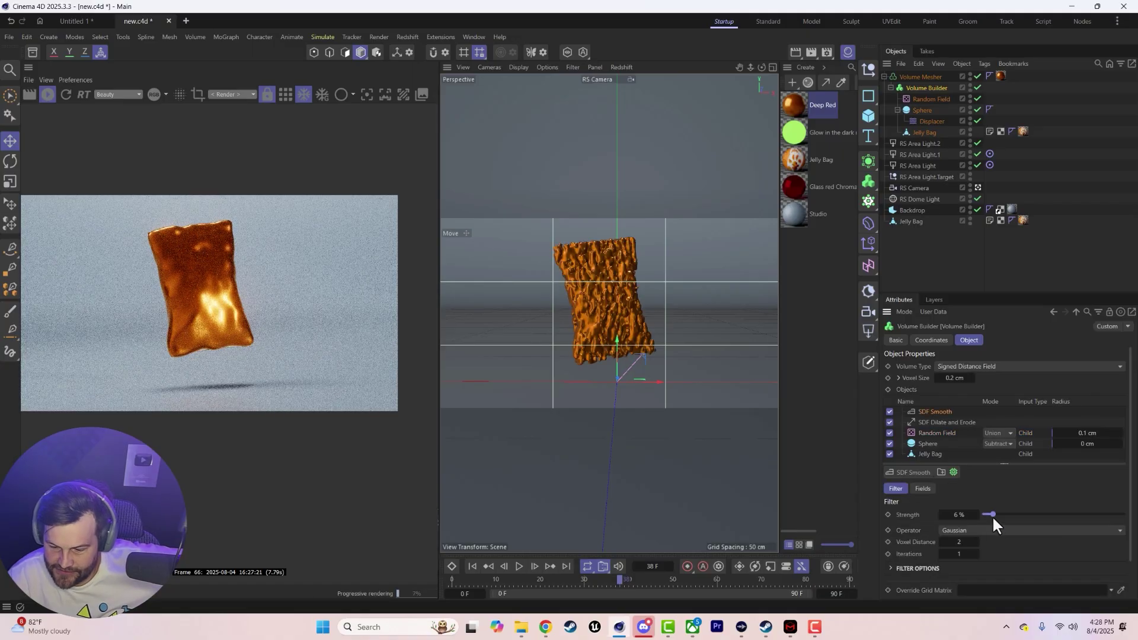
{"action": "left_click", "coordinate": [1011, 517]}
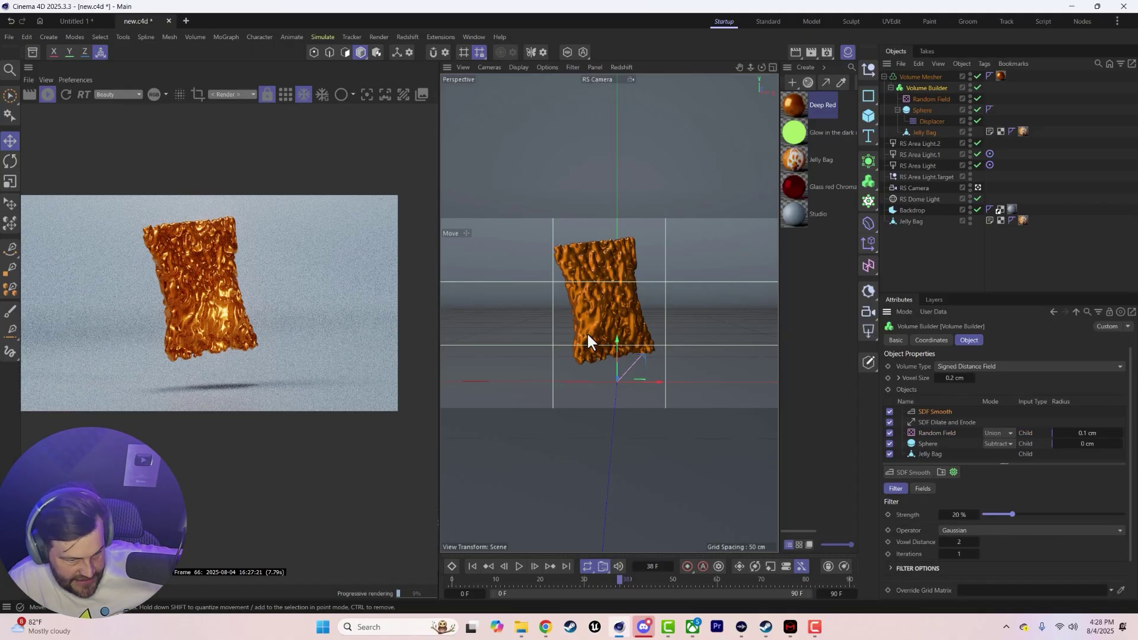
Set the Random Field's surface threshold to 0.55 in the Volume Builder and play the animation to preview the jelly growing over the bag
{"action": "left_click", "coordinate": [939, 434]}
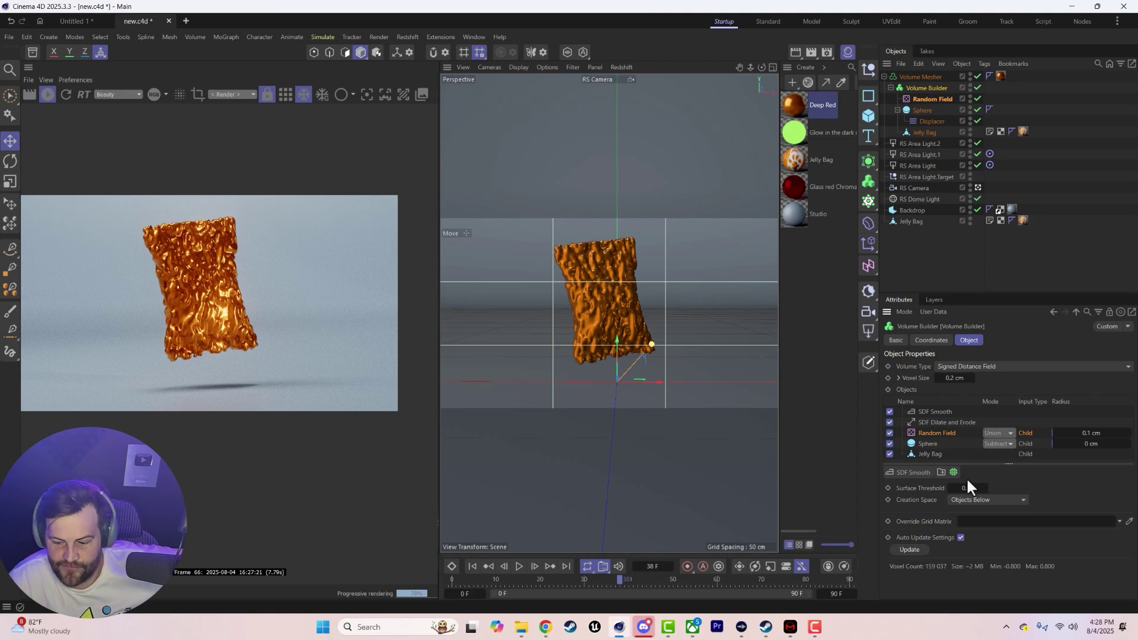
{"action": "left_click_drag", "start_coordinate": [977, 488], "coordinate": [1016, 488]}
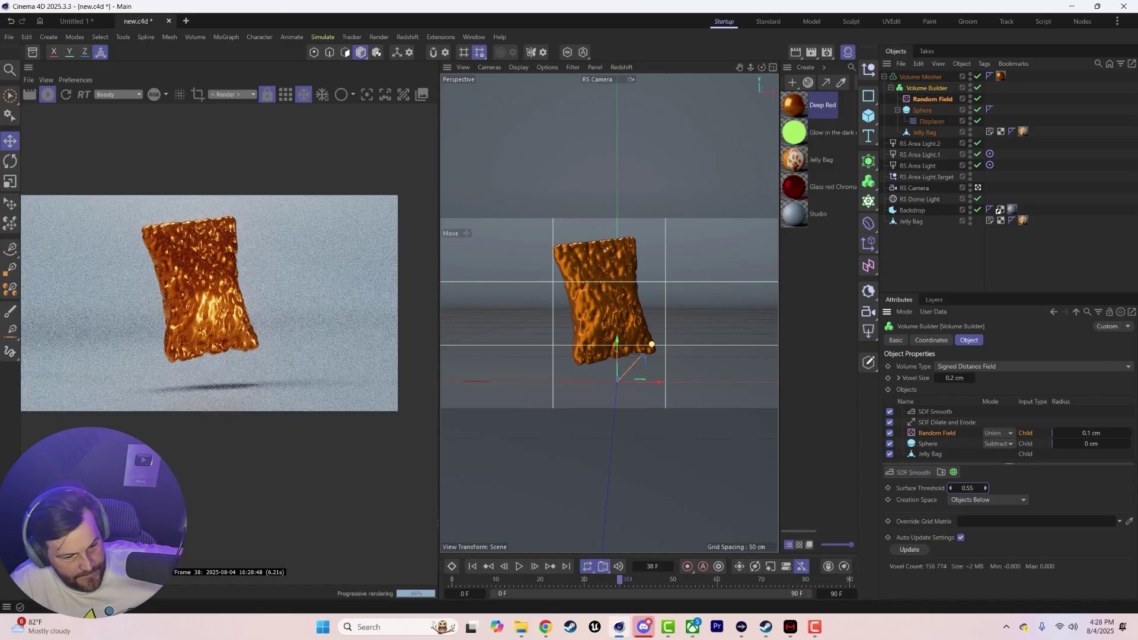
{"action": "left_click", "coordinate": [519, 566]}
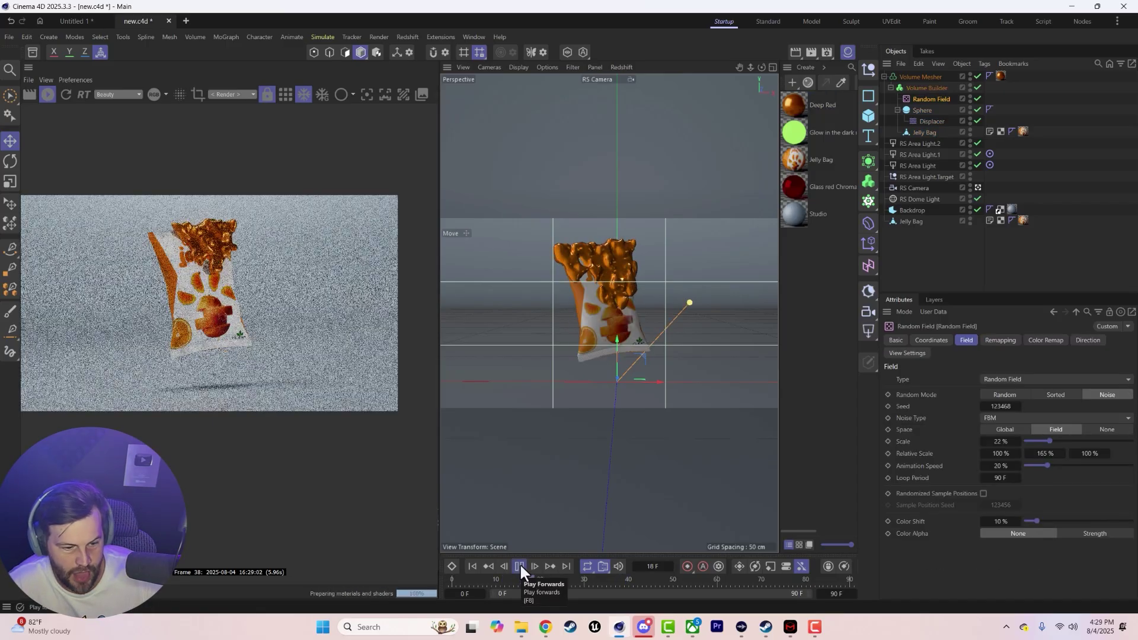
{"action": "left_click", "coordinate": [520, 567]}
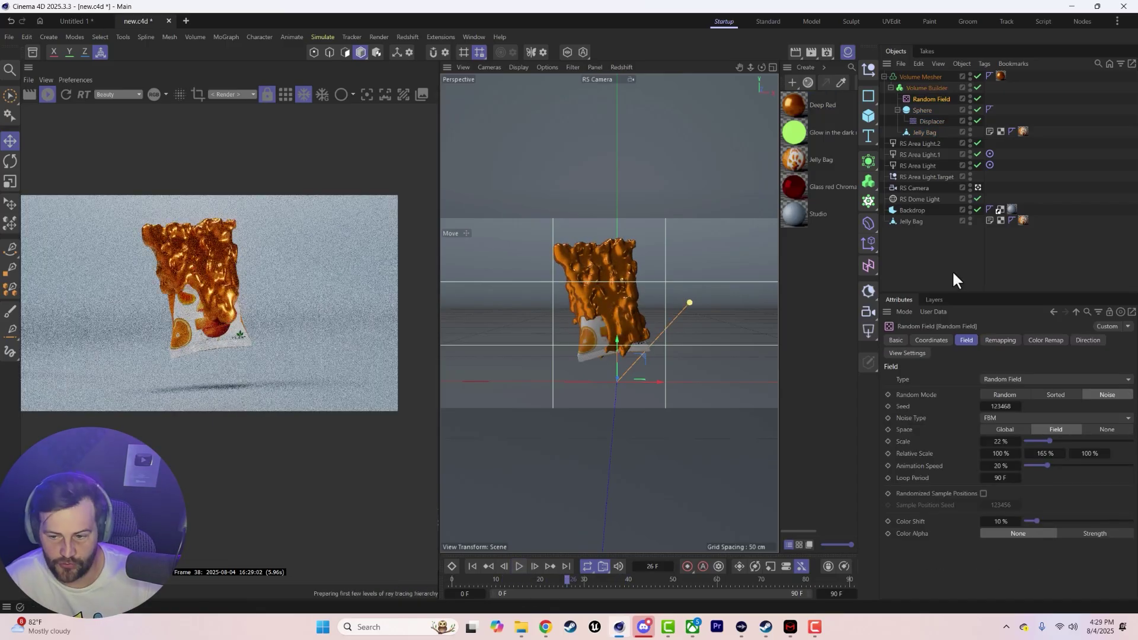
{"action": "left_click", "coordinate": [945, 254]}
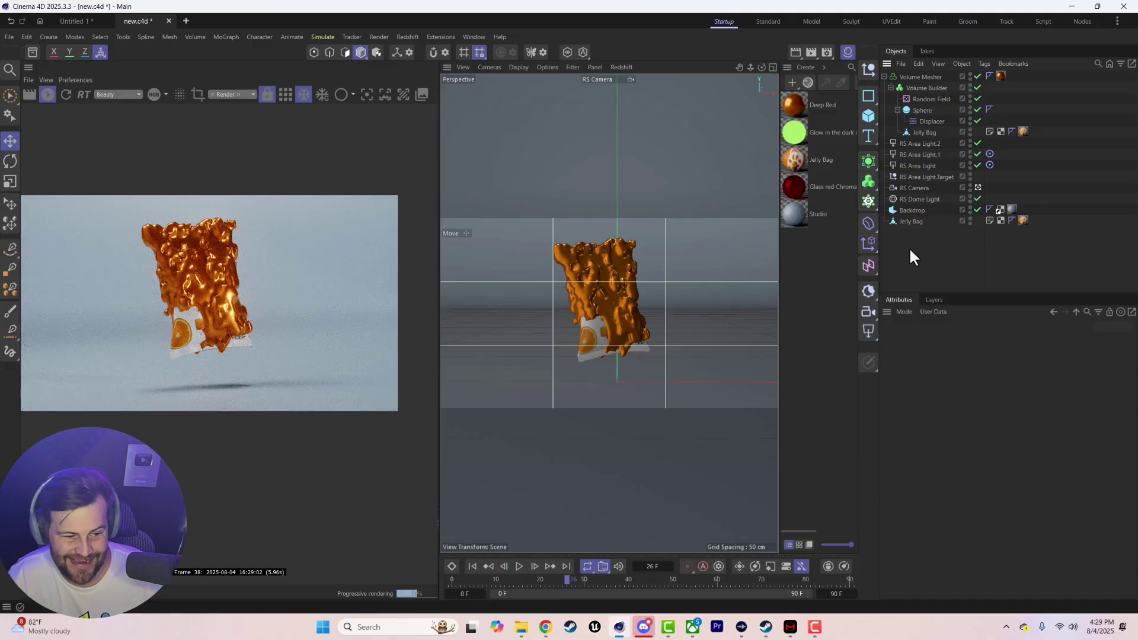
{"action": "left_click", "coordinate": [930, 99]}
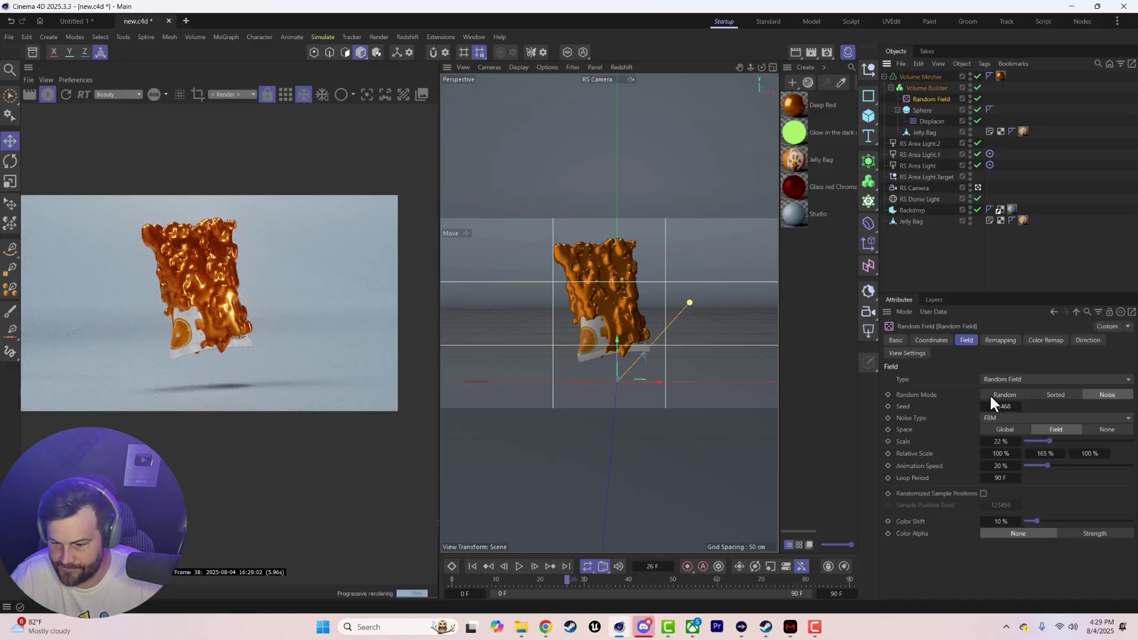
Search the Asset Browser's models for "buil" and add the Building 46 model to the scene
{"action": "left_click", "coordinate": [33, 51]}
{"action": "left_click", "coordinate": [519, 119]}
{"action": "type", "text": "buil"}
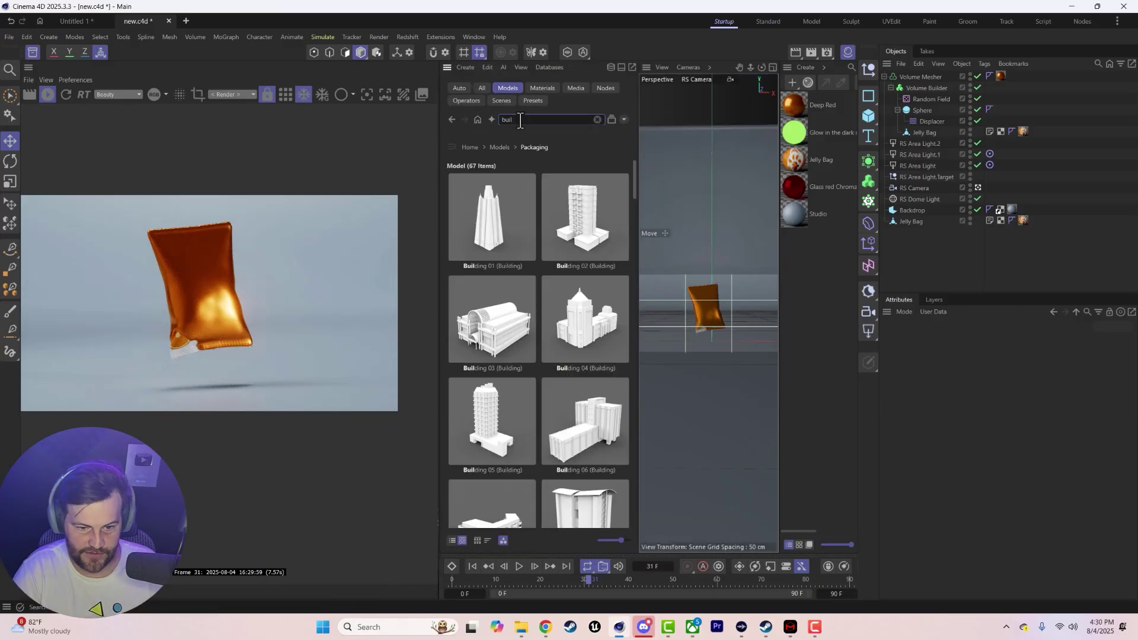
{"action": "scroll", "coordinate": [574, 363], "scroll_direction": "down", "scroll_amount": 10}
{"action": "left_click_drag", "start_coordinate": [574, 362], "coordinate": [681, 333]}
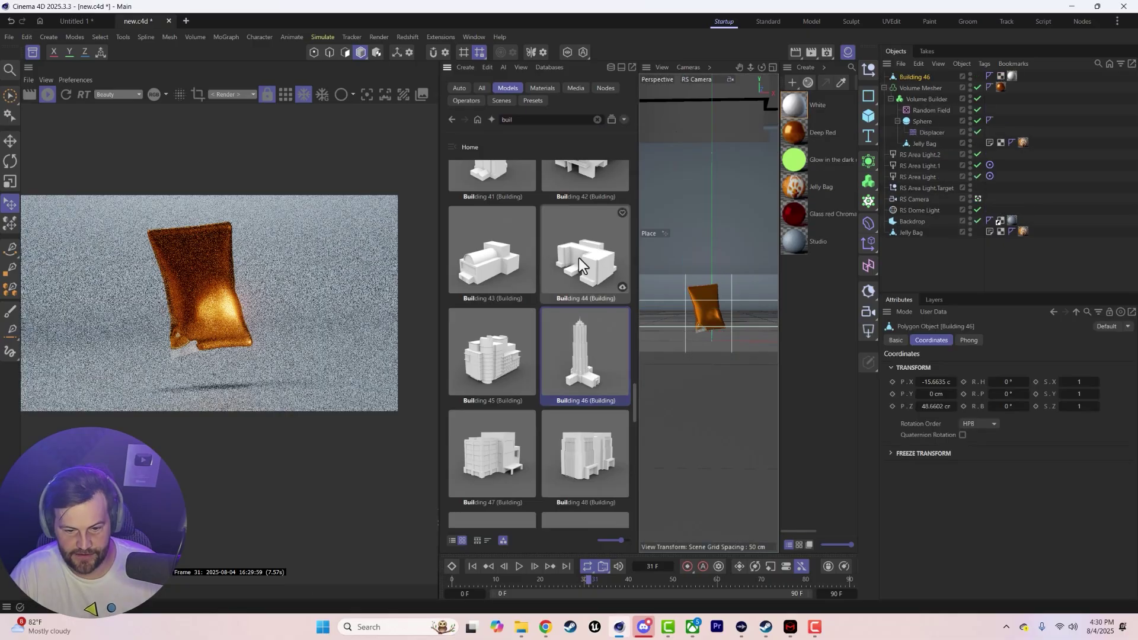
Close the Asset Browser, scale Building 46 down, and place it behind the jelly bag at about X -0.52, Y -1.76, Z 48.91 cm
{"action": "left_click", "coordinate": [32, 51]}
{"action": "key", "text": "t"}
{"action": "left_click_drag", "start_coordinate": [698, 264], "coordinate": [447, 460]}
{"action": "left_click_drag", "start_coordinate": [550, 356], "coordinate": [641, 333]}
{"action": "key", "text": "e"}
{"action": "key", "text": "t"}
{"action": "left_click_drag", "start_coordinate": [704, 285], "coordinate": [673, 308]}
Make Building 46 a child of the Volume Builder and delete the Jelly Bag child it replaces
{"action": "left_click_drag", "start_coordinate": [913, 78], "coordinate": [925, 137]}
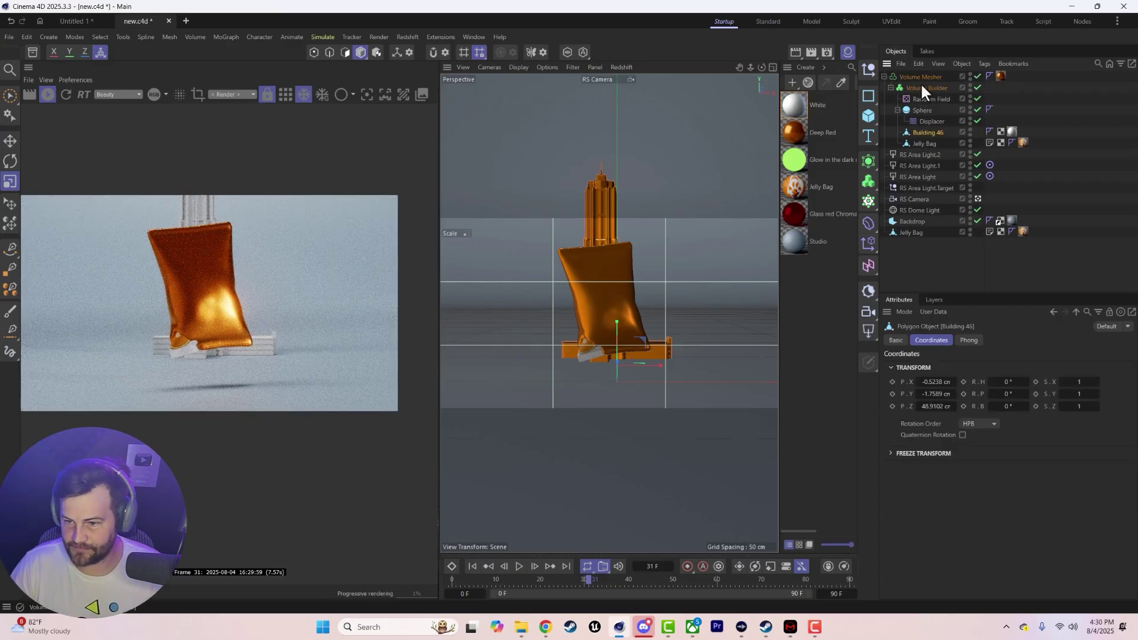
{"action": "left_click", "coordinate": [922, 139]}
{"action": "key", "text": "Delete"}
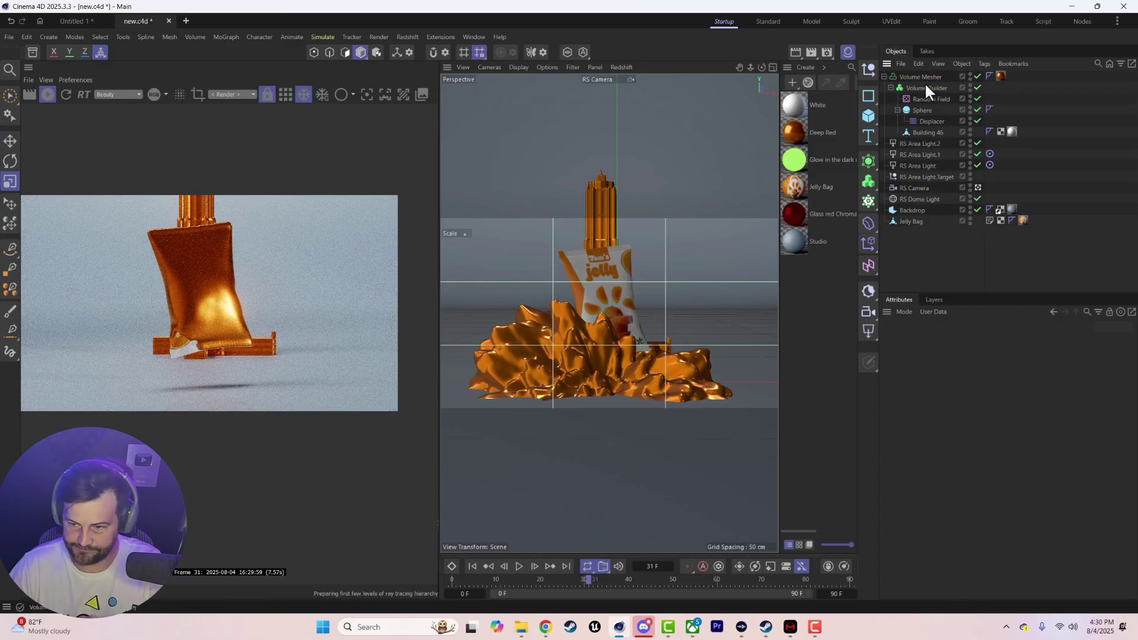
Disable the Random Field in the Volume Builder's object list and place Building 46 below the Sphere
{"action": "left_click", "coordinate": [926, 88]}
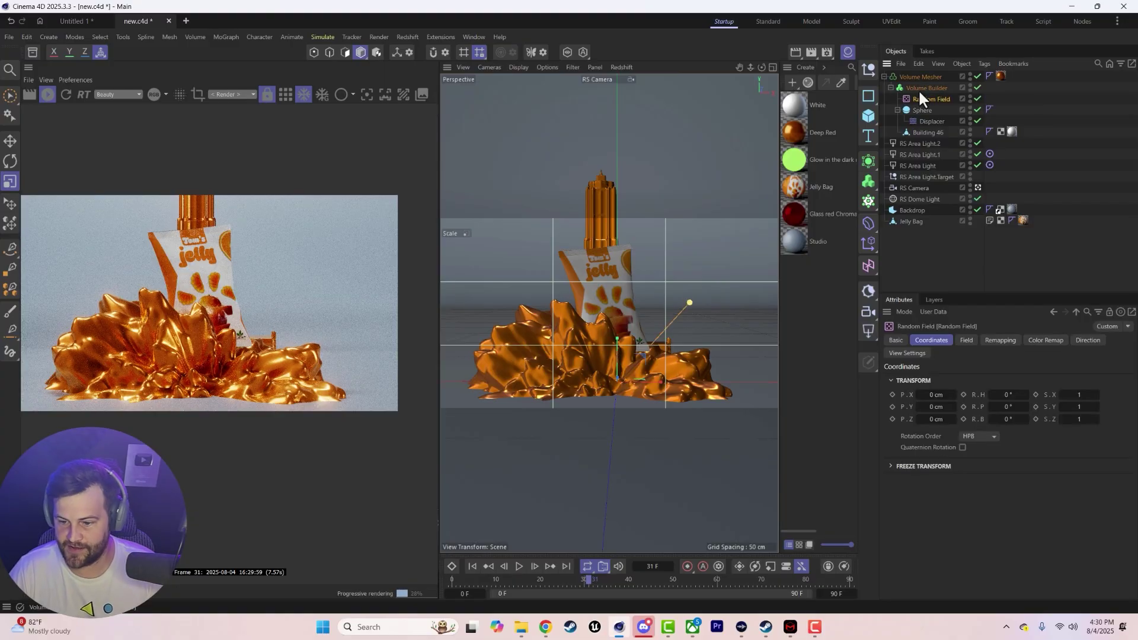
{"action": "left_click", "coordinate": [936, 526]}
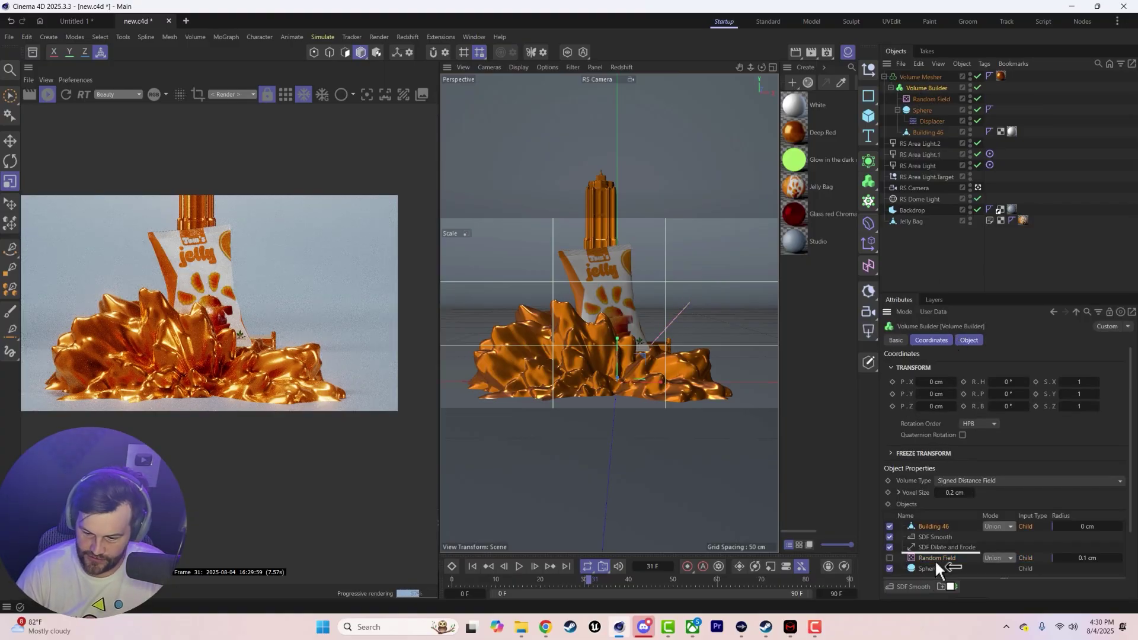
{"action": "left_click_drag", "start_coordinate": [932, 570], "coordinate": [932, 572]}
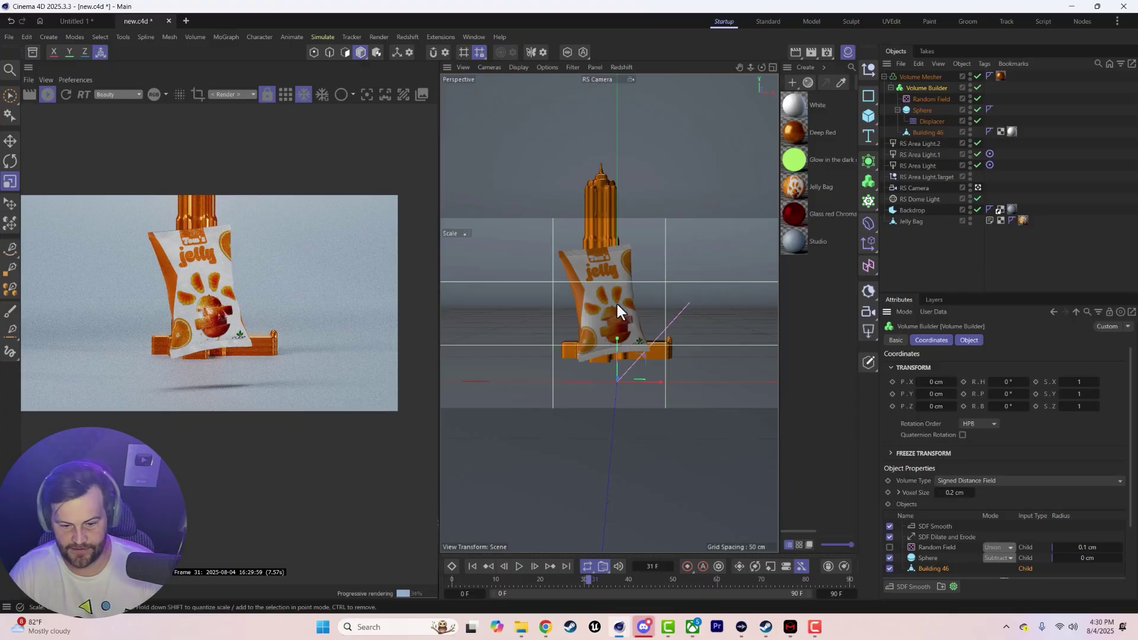
Delete the remaining Jelly Bag from the scene, select the Sphere, and return to frame 0
{"action": "left_click", "coordinate": [910, 222]}
{"action": "key", "text": "Delete"}
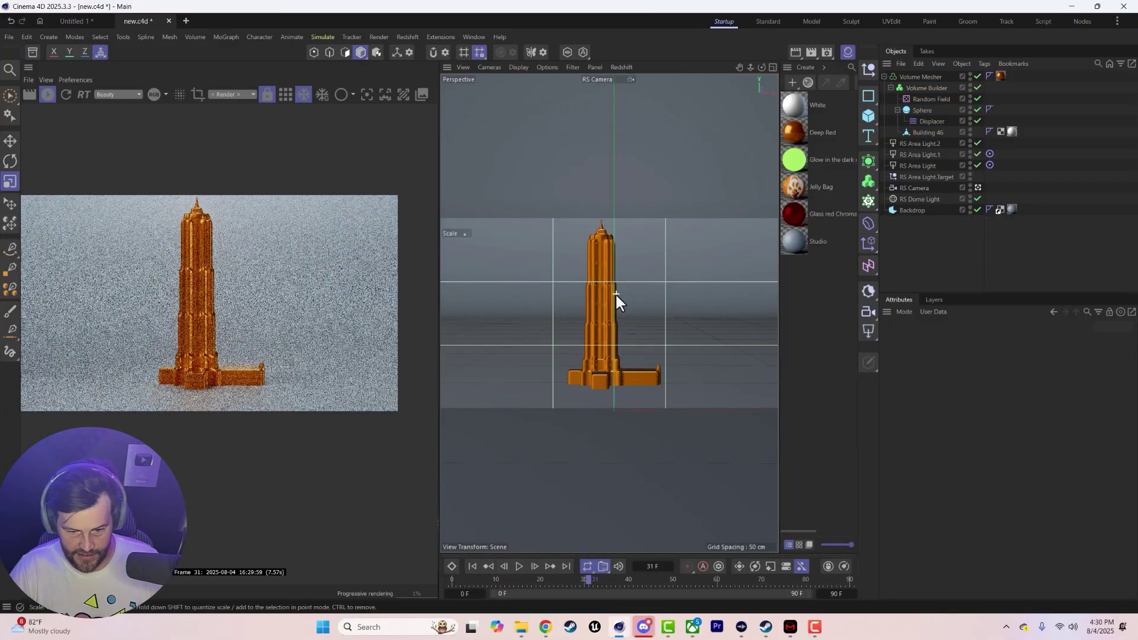
{"action": "left_click", "coordinate": [912, 110]}
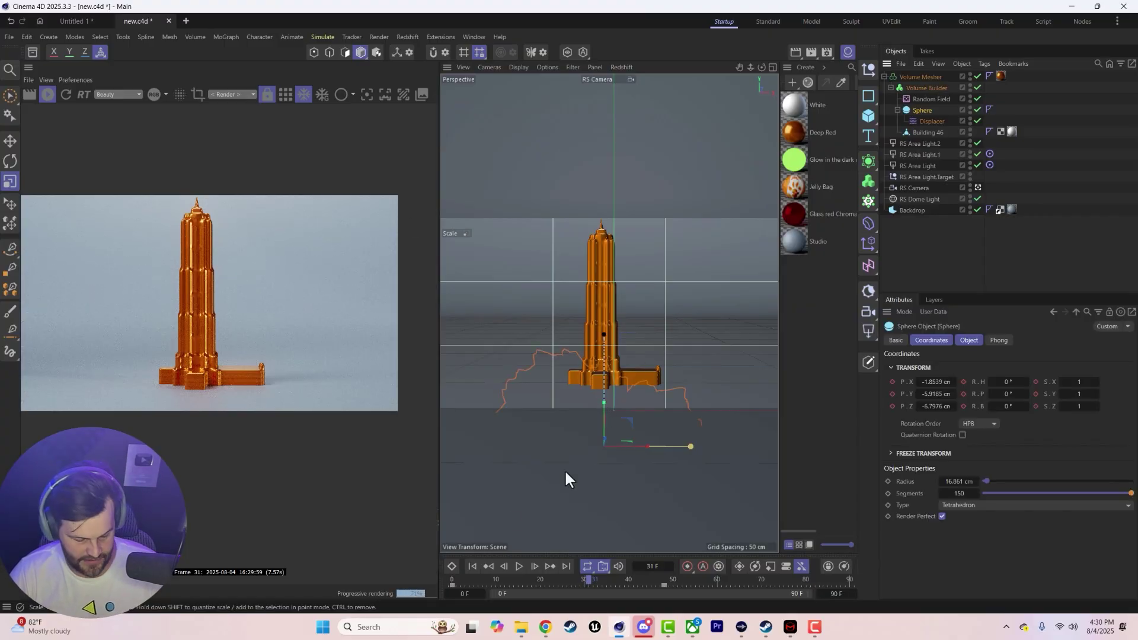
{"action": "left_click", "coordinate": [474, 565]}
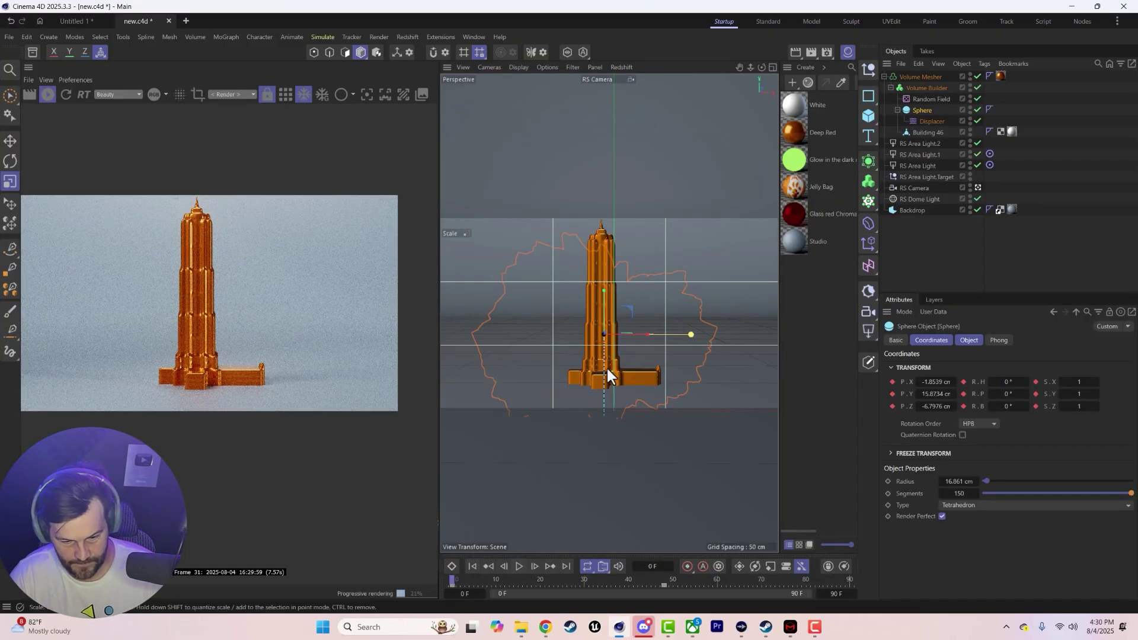
Move Building 46 forward in the top view to about Z -7.53 cm so the Sphere cuts through it
{"action": "middle_click", "coordinate": [606, 367]}
{"action": "key", "text": "e"}
{"action": "left_click", "coordinate": [654, 136]}
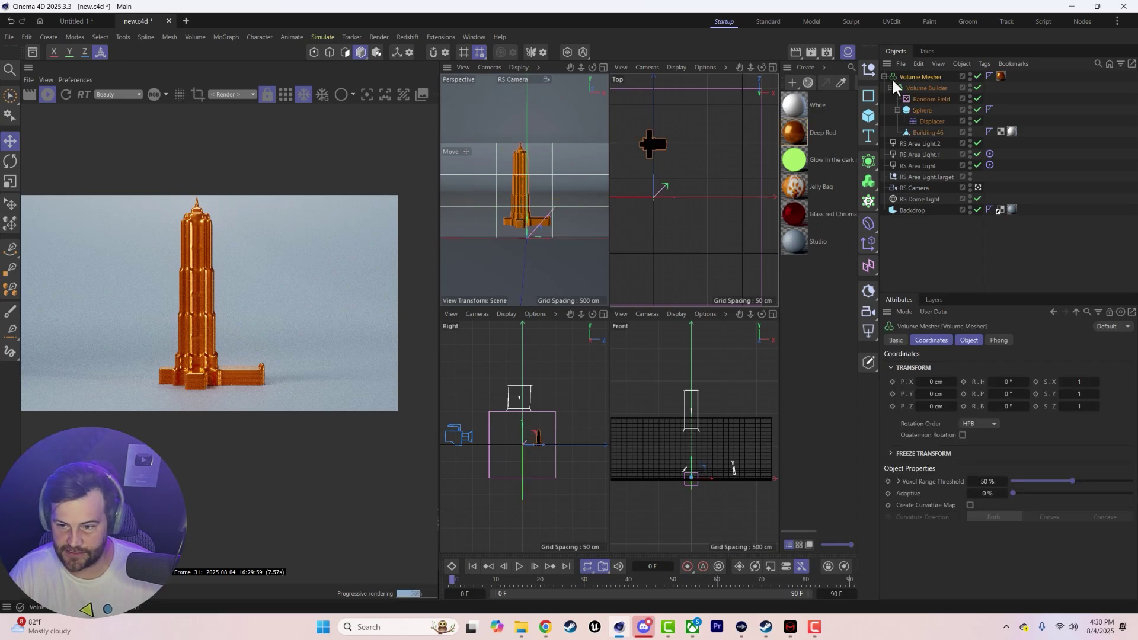
{"action": "left_click", "coordinate": [919, 133]}
{"action": "left_click_drag", "start_coordinate": [653, 124], "coordinate": [653, 186]}
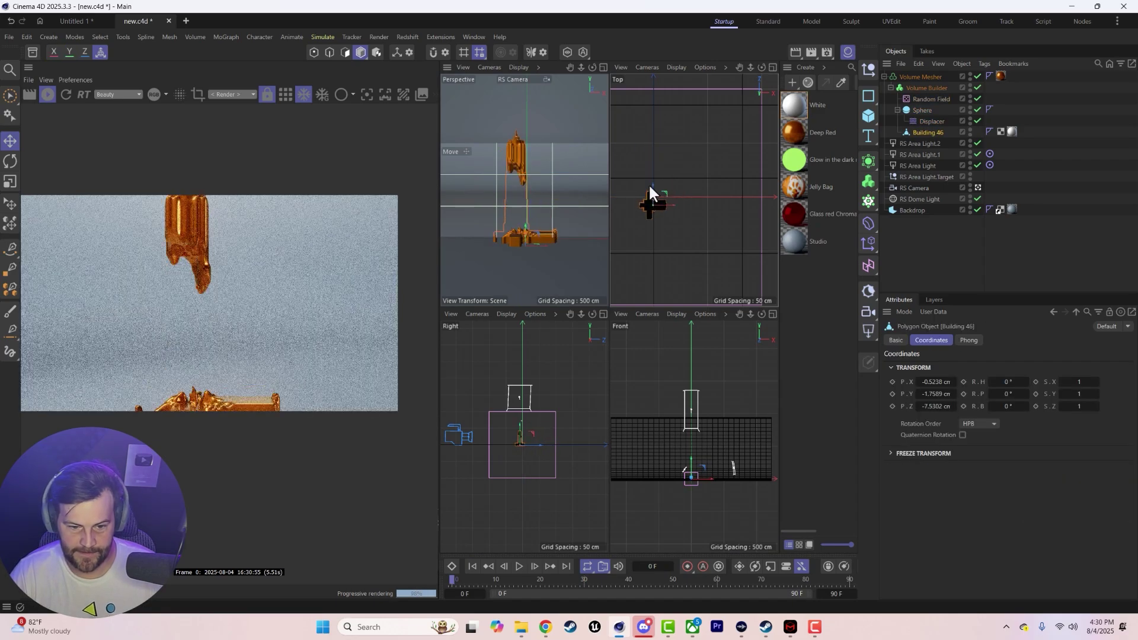
{"action": "middle_click", "coordinate": [517, 210]}
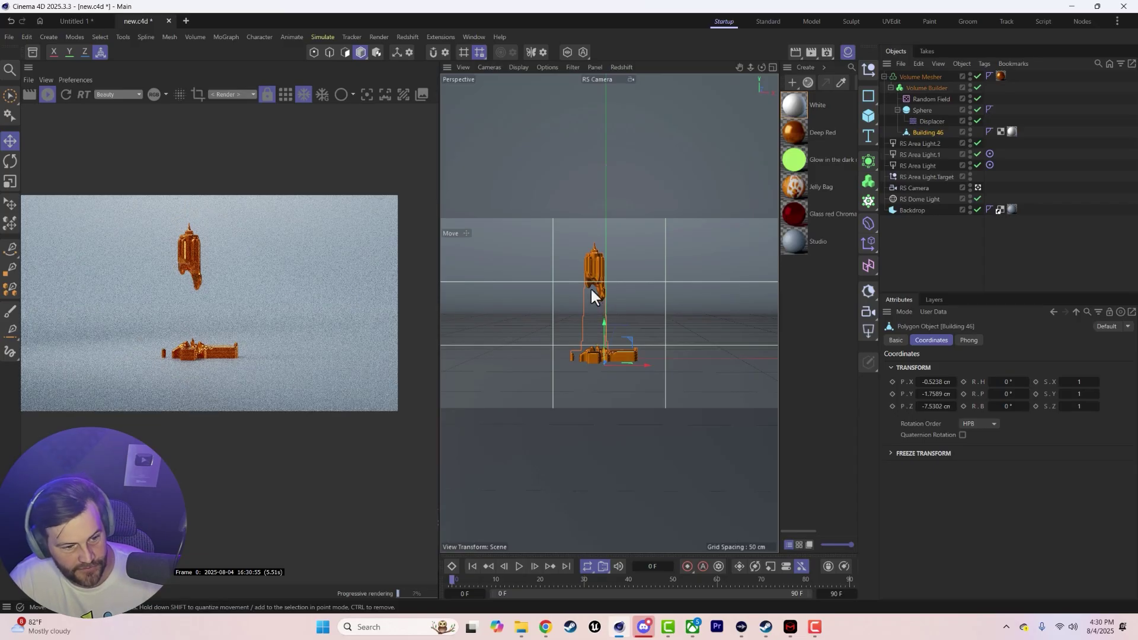
{"action": "scroll", "coordinate": [598, 291], "scroll_direction": "up", "scroll_amount": 2}
Change the Deep Red material's base color to a dark red, RGB 124, 3, 0
{"action": "left_click", "coordinate": [790, 137]}
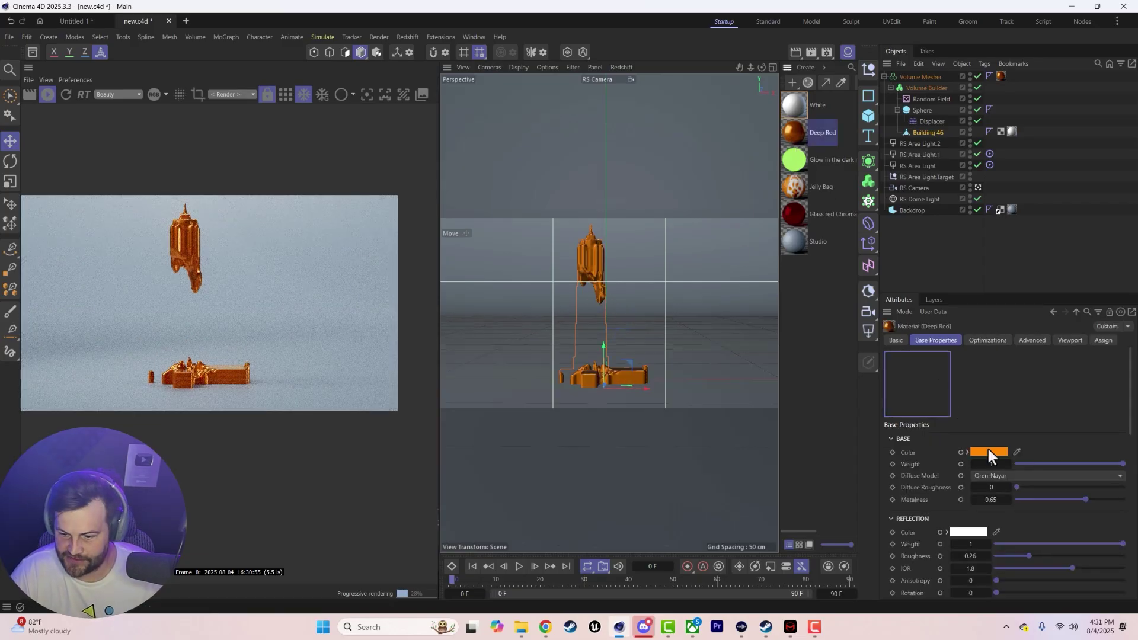
{"action": "left_click", "coordinate": [974, 451]}
{"action": "key", "text": "ctrl+z"}
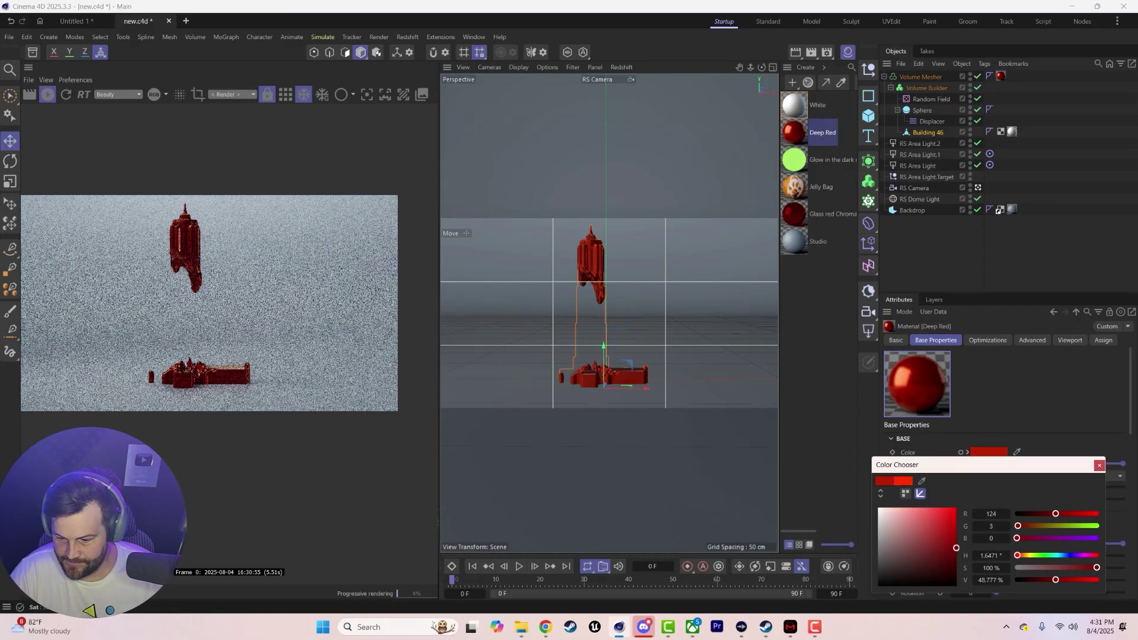
{"action": "left_click", "coordinate": [1099, 466]}
Refine the Deep Red material in its own editor and play the animation to preview the building's reveal
{"action": "double_click", "coordinate": [796, 126]}
{"action": "left_click", "coordinate": [708, 407]}
{"action": "left_click_drag", "start_coordinate": [716, 429], "coordinate": [733, 372]}
{"action": "left_click", "coordinate": [1129, 120]}
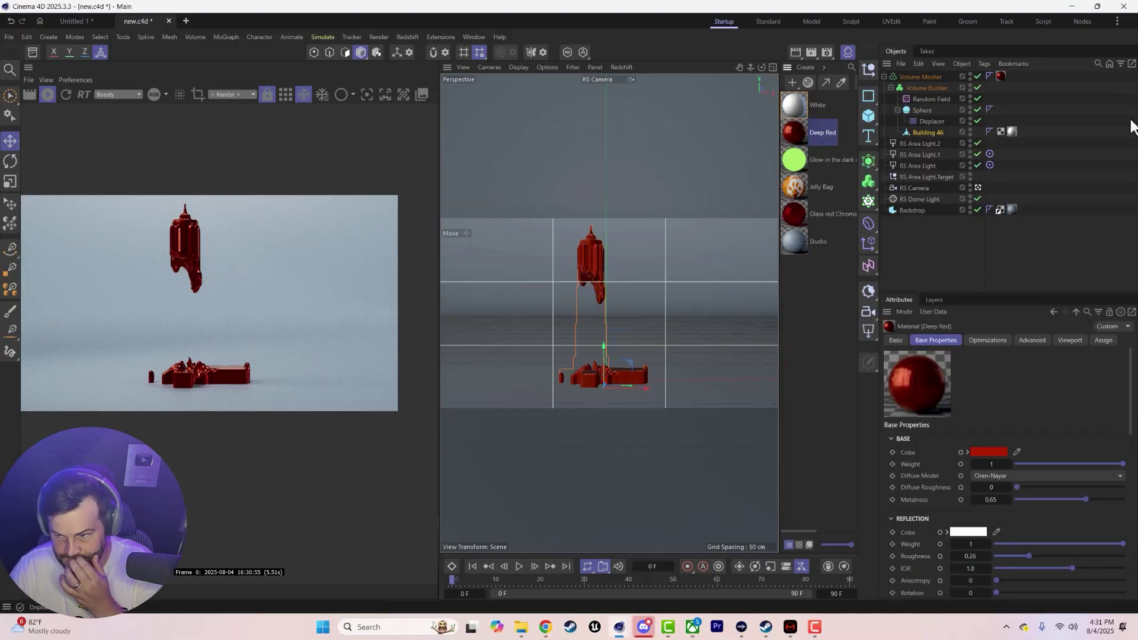
{"action": "left_click", "coordinate": [519, 567]}
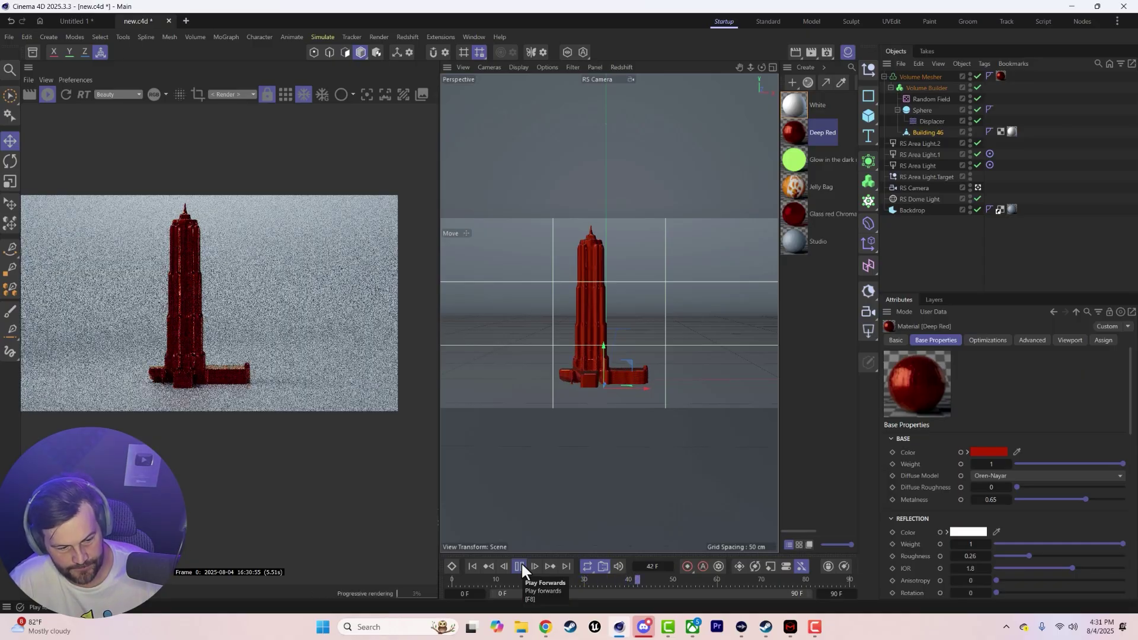
{"action": "left_click", "coordinate": [520, 567]}
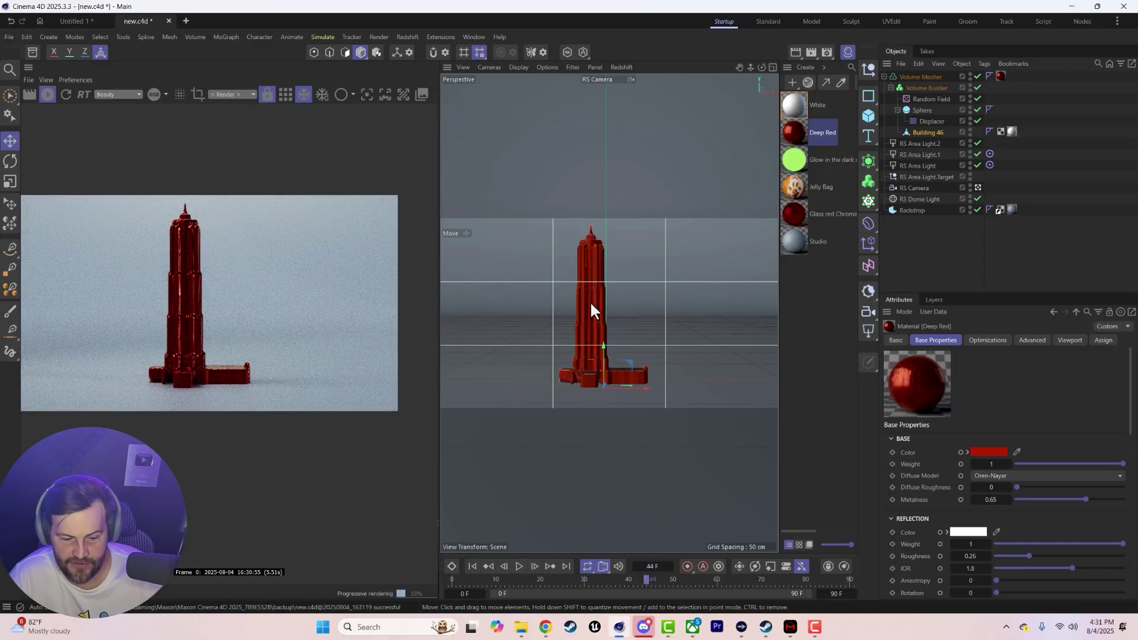
Lower the building Volume Builder's voxel size to 0.06 cm, enable its Random Field and SDF filters, and preview the animation
{"action": "scroll", "coordinate": [589, 301], "scroll_direction": "up", "scroll_amount": 3}
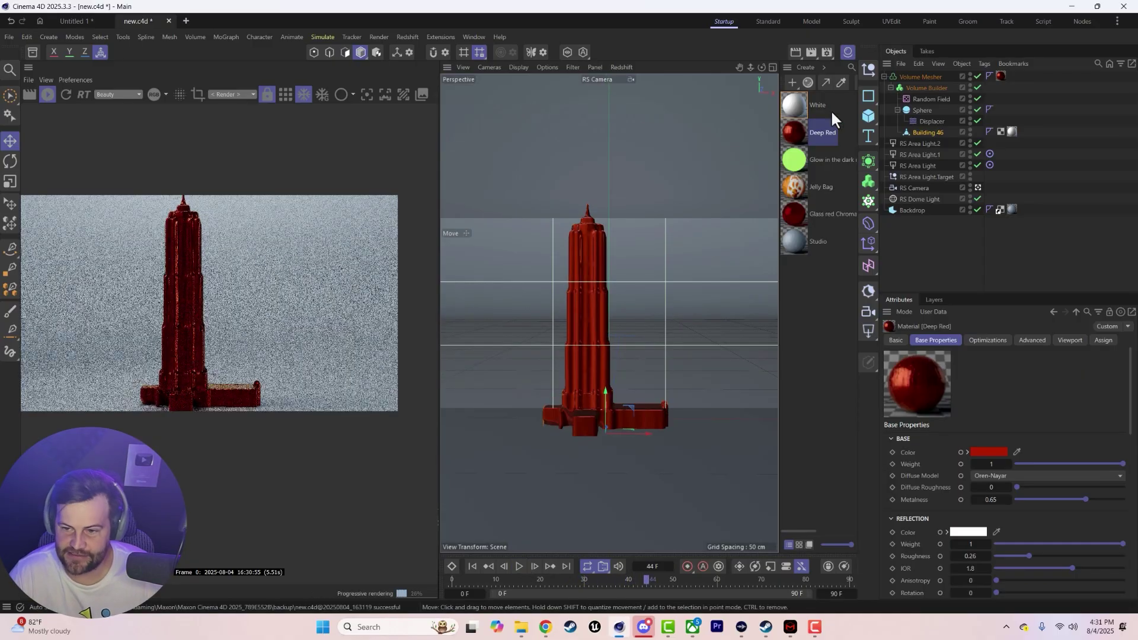
{"action": "left_click", "coordinate": [927, 87]}
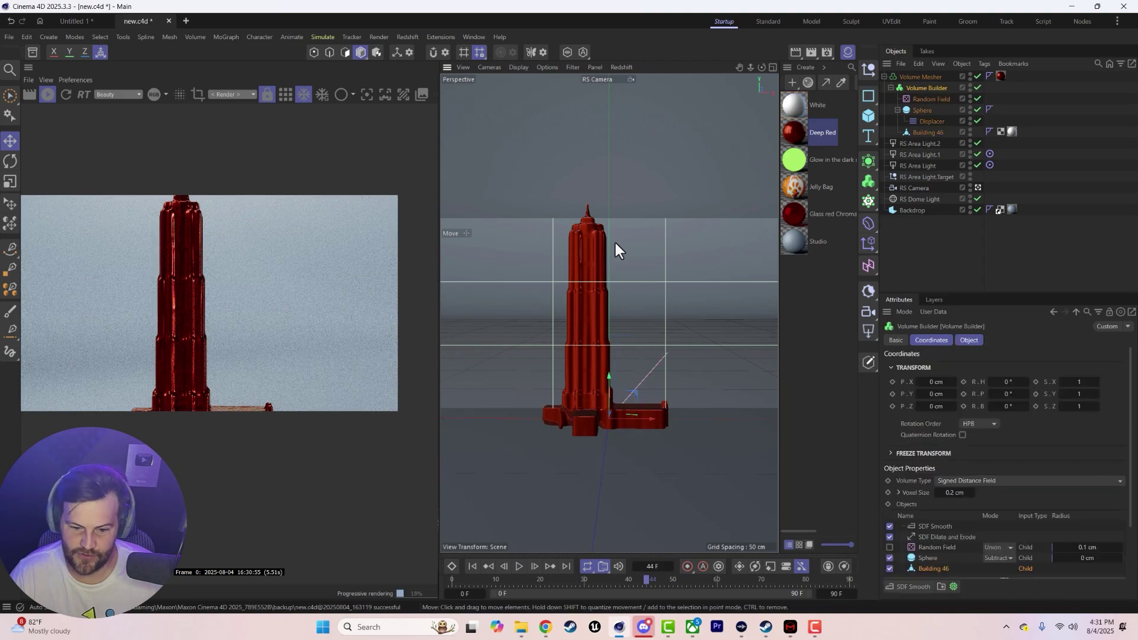
{"action": "scroll", "coordinate": [569, 261], "scroll_direction": "up", "scroll_amount": 3}
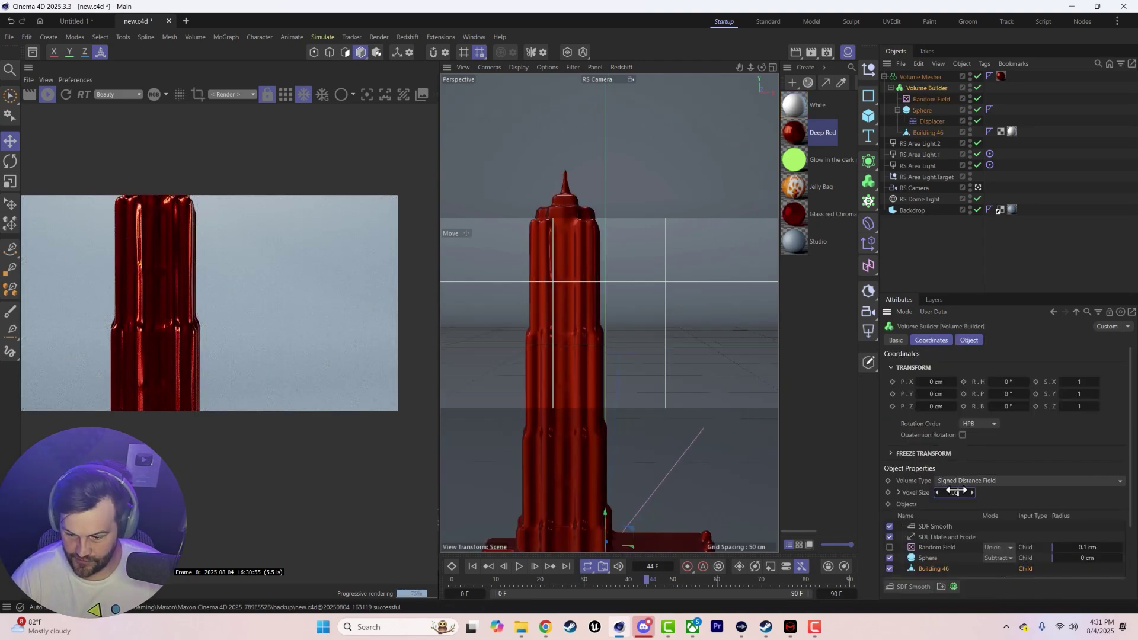
{"action": "left_click_drag", "start_coordinate": [955, 490], "coordinate": [948, 491]}
{"action": "left_click", "coordinate": [889, 547]}
{"action": "left_click", "coordinate": [890, 525]}
{"action": "left_click", "coordinate": [890, 535]}
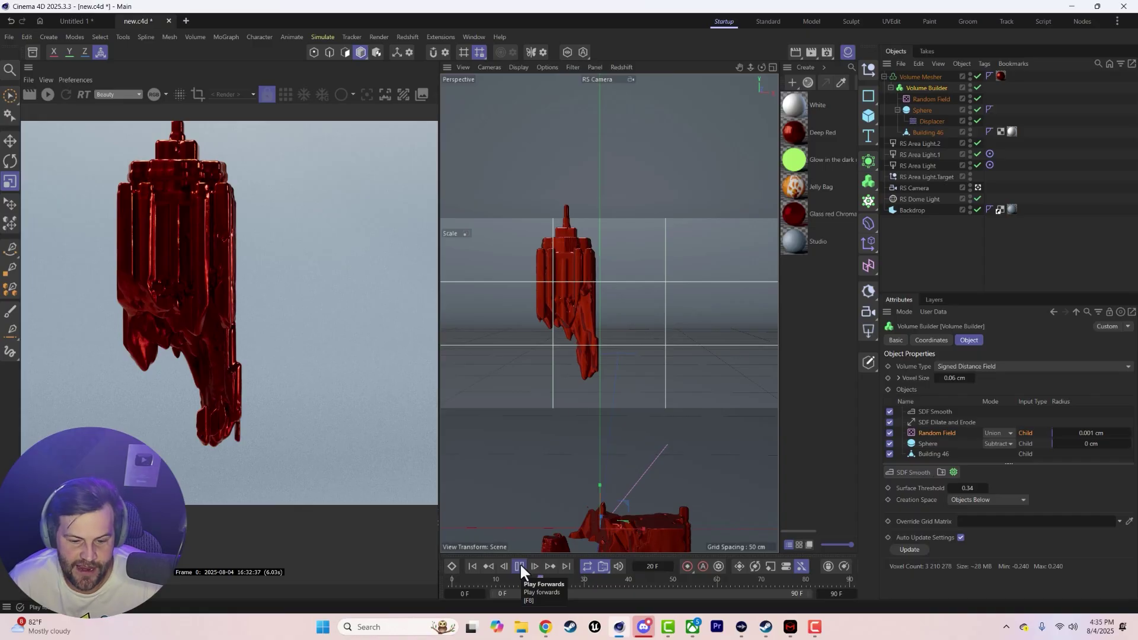
{"action": "key", "text": "F8"}
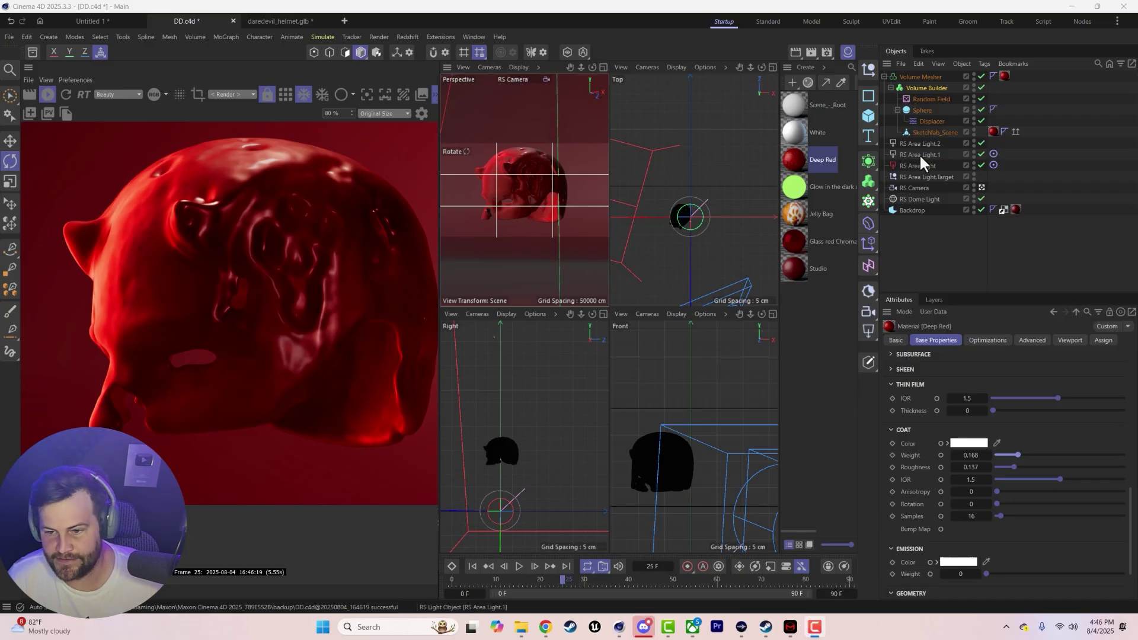
Inspect the Sketchfab_Scene helmet mesh, the cutting Sphere and its Displacer in the helmet scene
{"action": "left_click", "coordinate": [922, 132]}
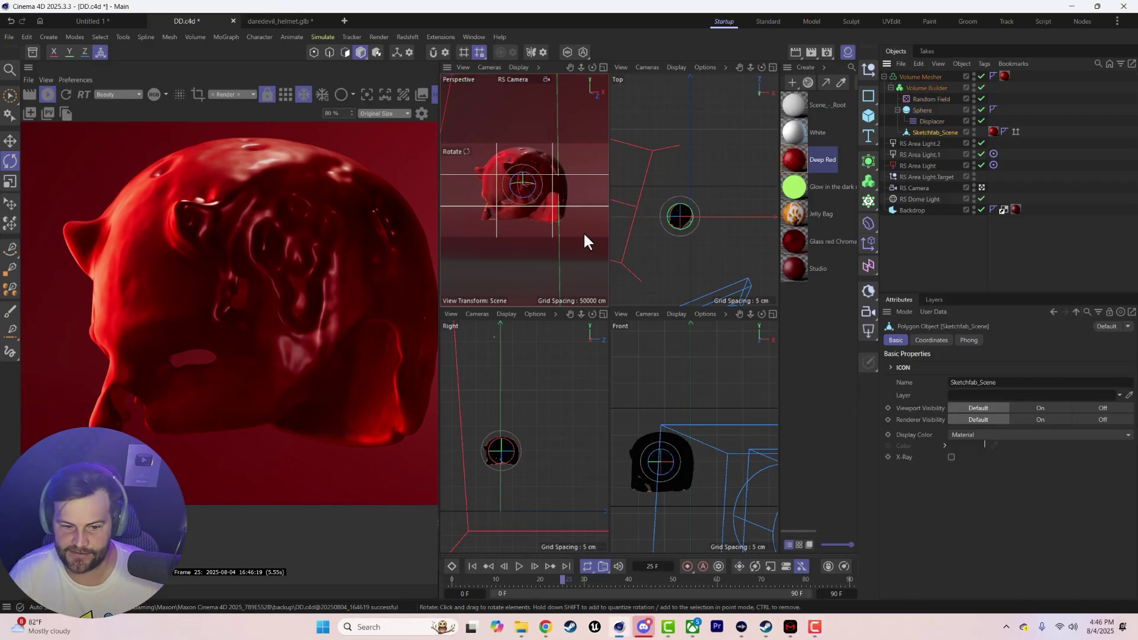
{"action": "left_click", "coordinate": [922, 110]}
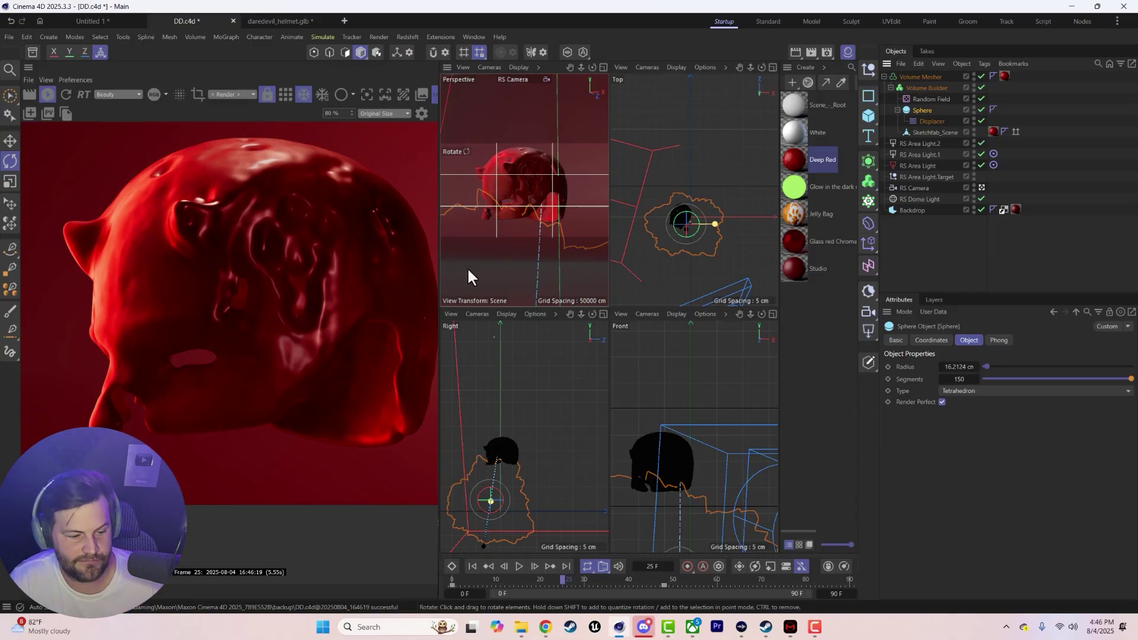
{"action": "left_click", "coordinate": [923, 121]}
{"action": "left_click", "coordinate": [922, 110]}
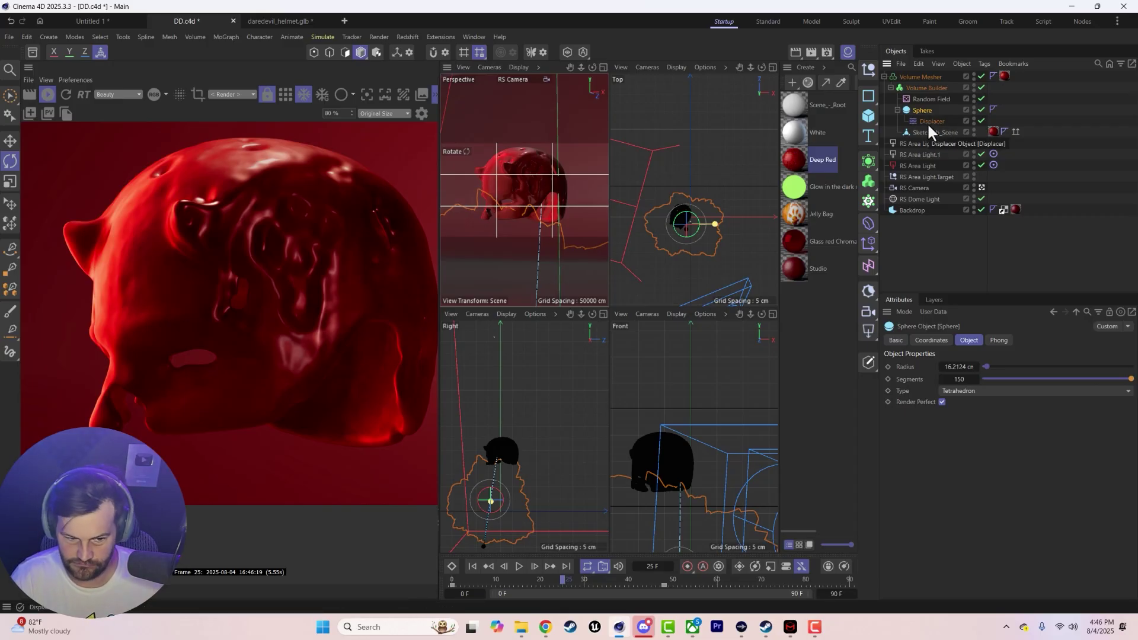
Shift the Sphere up and partway back down in the right view to test how it cuts the helmet
{"action": "key", "text": "e"}
{"action": "left_click", "coordinate": [922, 112]}
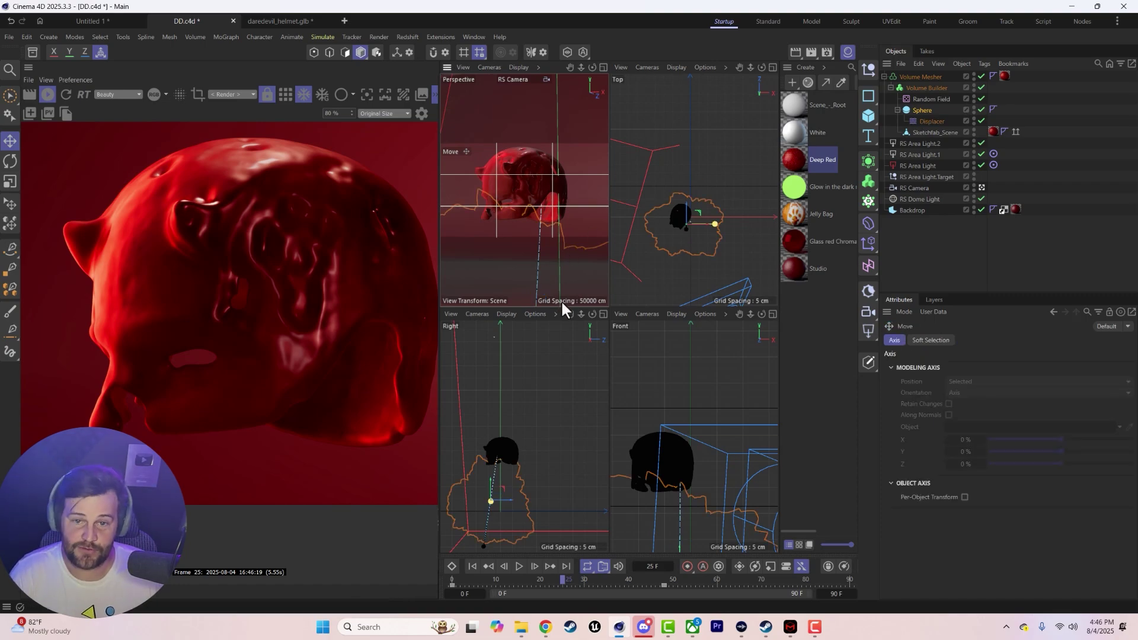
{"action": "left_click_drag", "start_coordinate": [488, 483], "coordinate": [490, 457]}
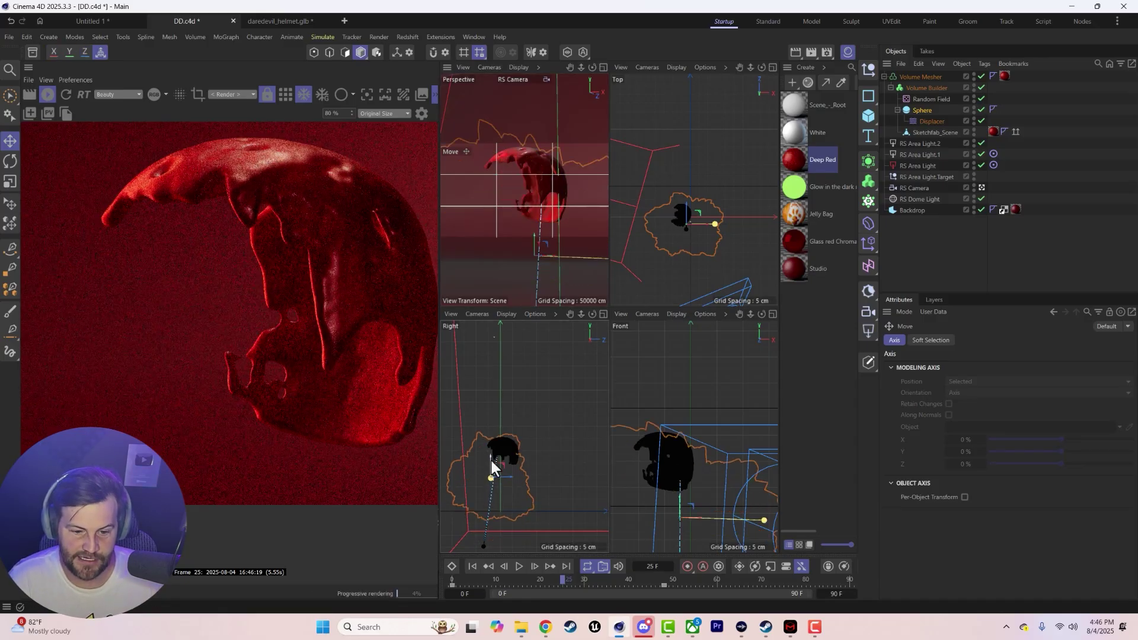
{"action": "left_click_drag", "start_coordinate": [489, 471], "coordinate": [490, 479]}
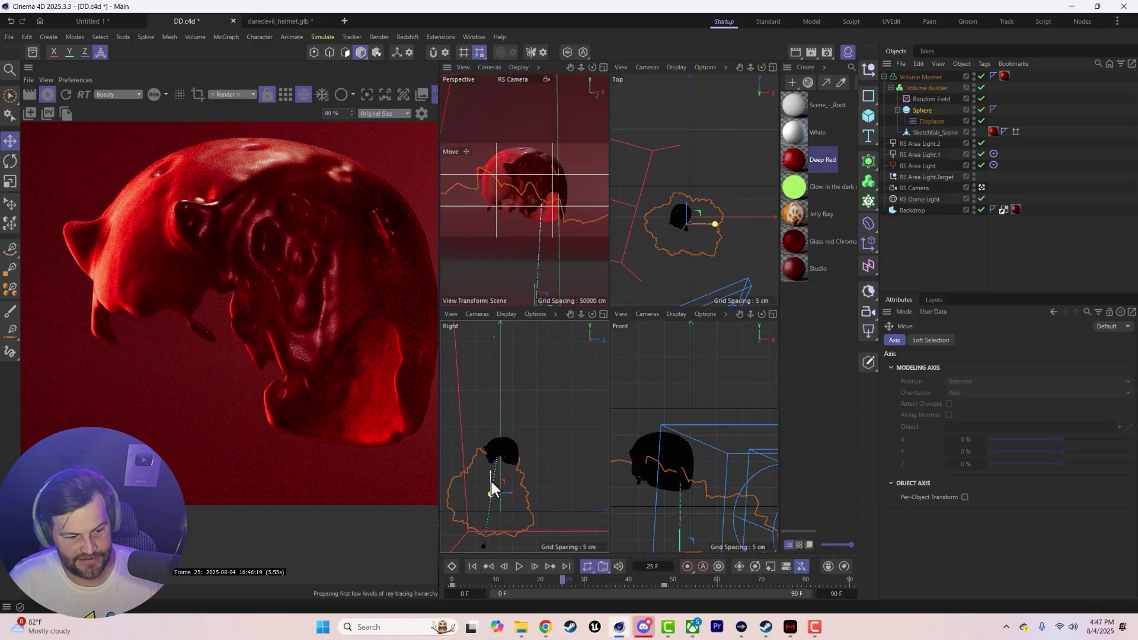
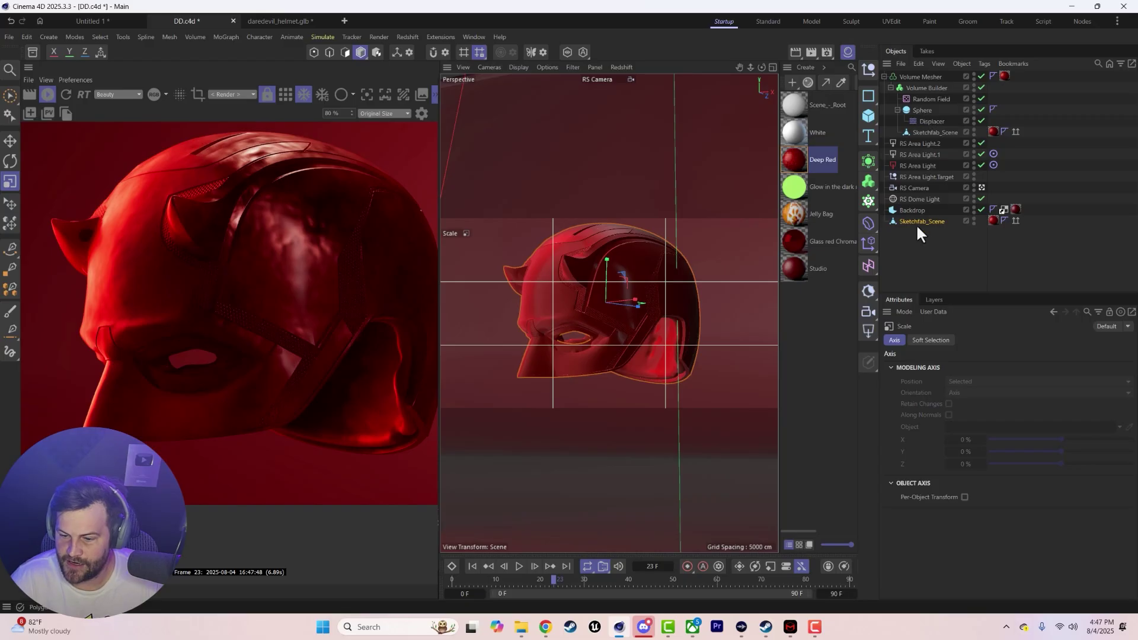
Add the second Sketchfab_Scene helmet to the Volume Builder as its first child and set its mode to Intersect
{"action": "left_click_drag", "start_coordinate": [918, 223], "coordinate": [923, 89]}
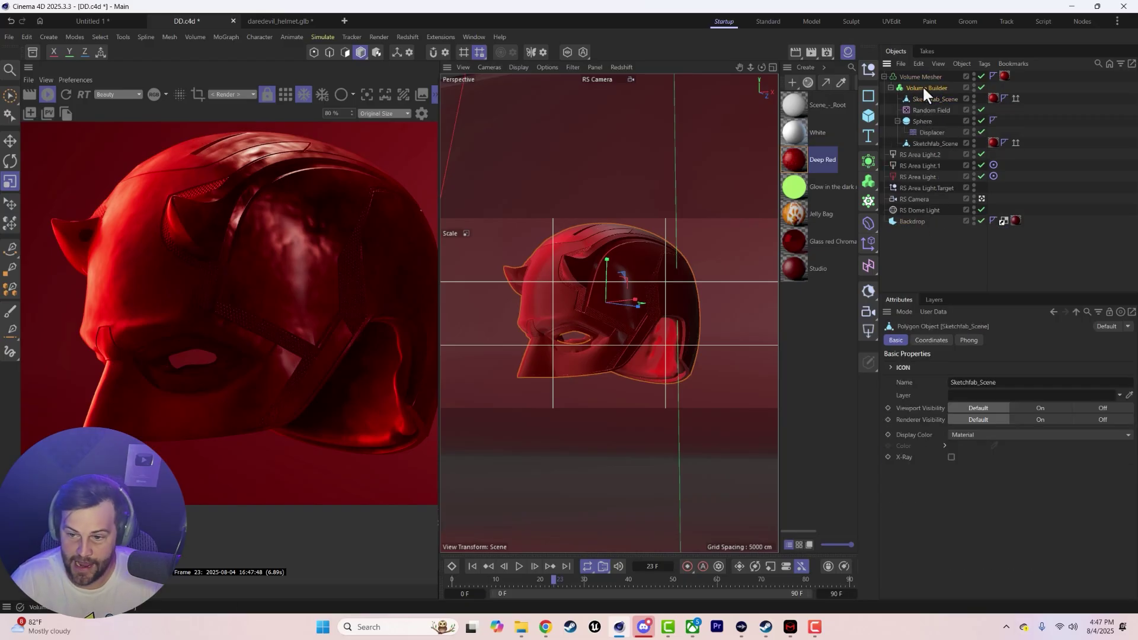
{"action": "left_click", "coordinate": [923, 87]}
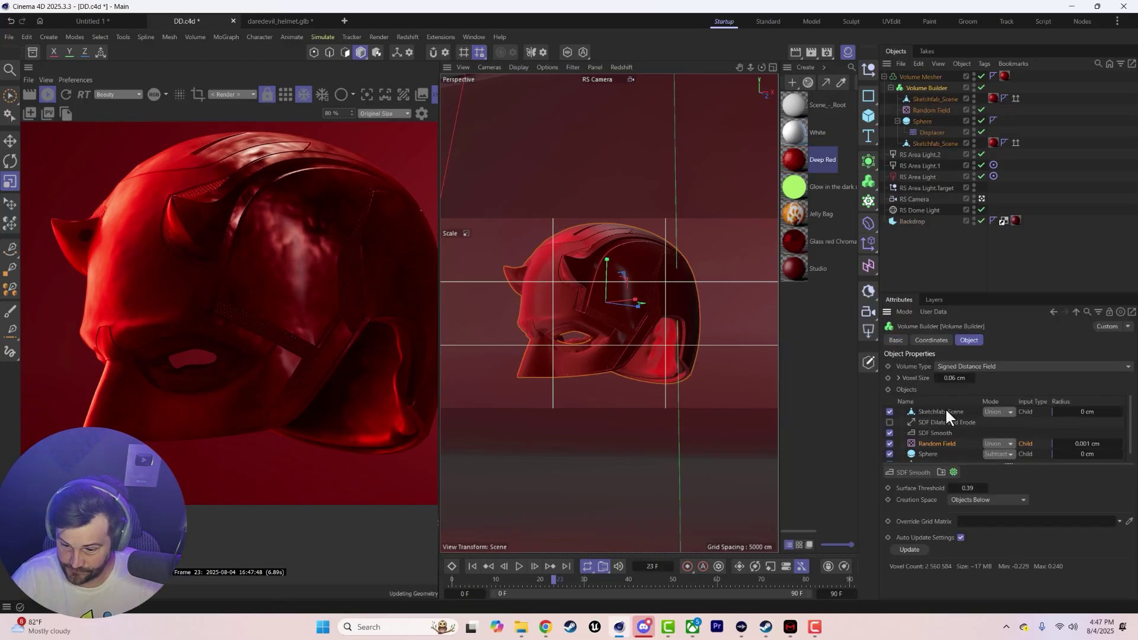
{"action": "mouse_move", "coordinate": [945, 411]}
{"action": "left_mouse_down"}
{"action": "mouse_move", "coordinate": [934, 427]}
{"action": "mouse_move", "coordinate": [941, 411]}
{"action": "left_mouse_up"}
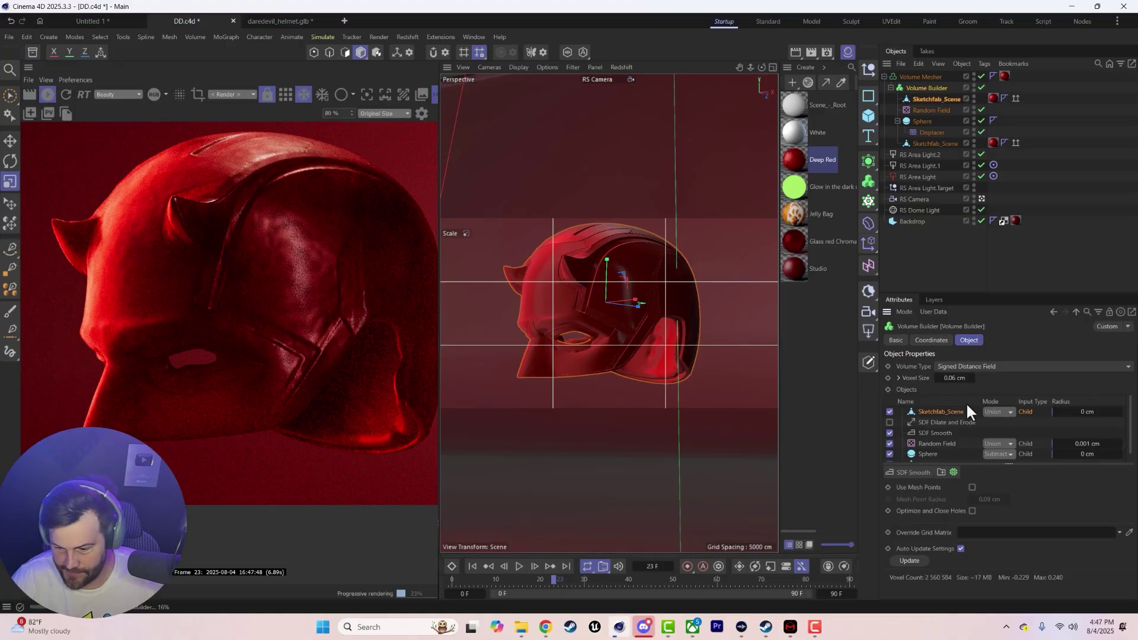
{"action": "left_click", "coordinate": [985, 412]}
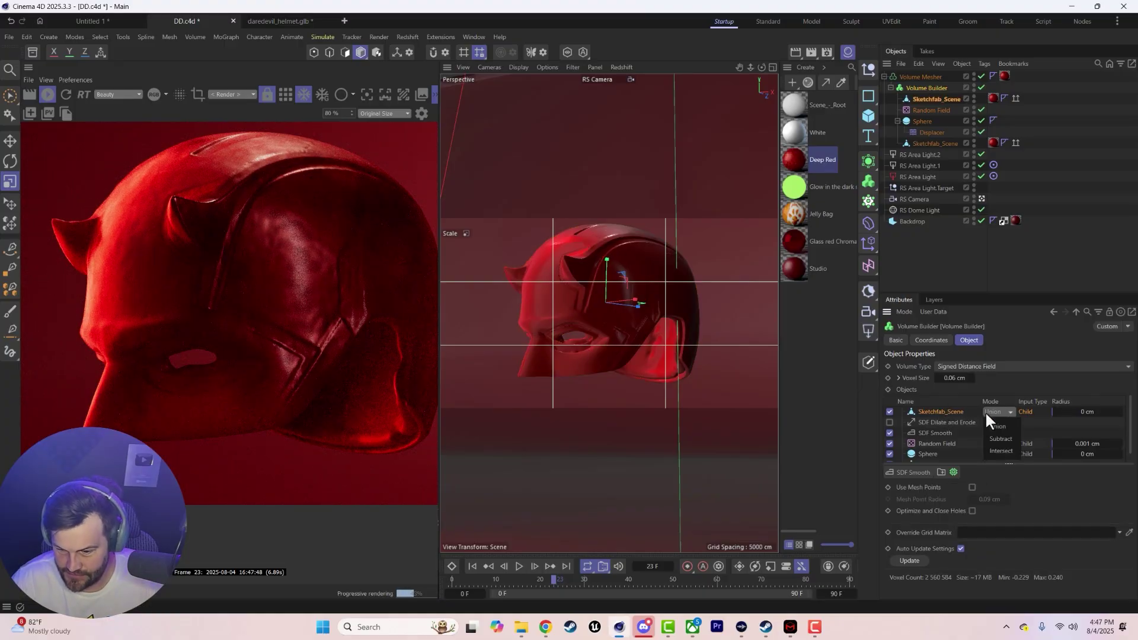
{"action": "left_click", "coordinate": [1000, 450]}
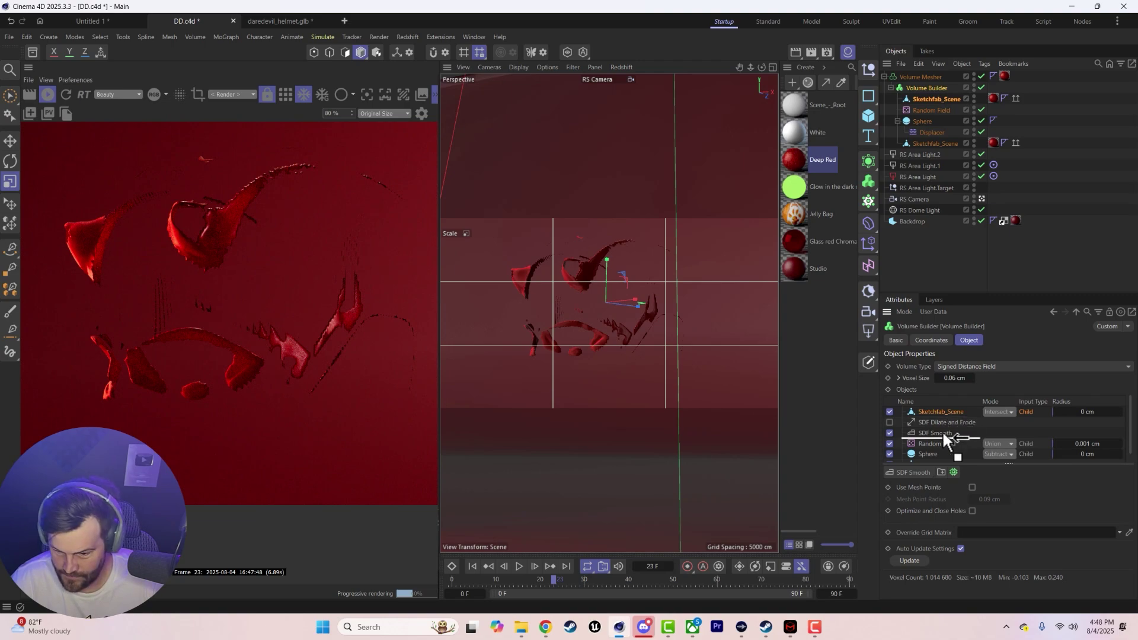
Enable SDF Dilate and Erode beneath the intersecting Sketchfab_Scene with an offset of 0.2 cm and 2 iterations, and check the intersection's effect
{"action": "left_click_drag", "start_coordinate": [943, 433], "coordinate": [942, 418]}
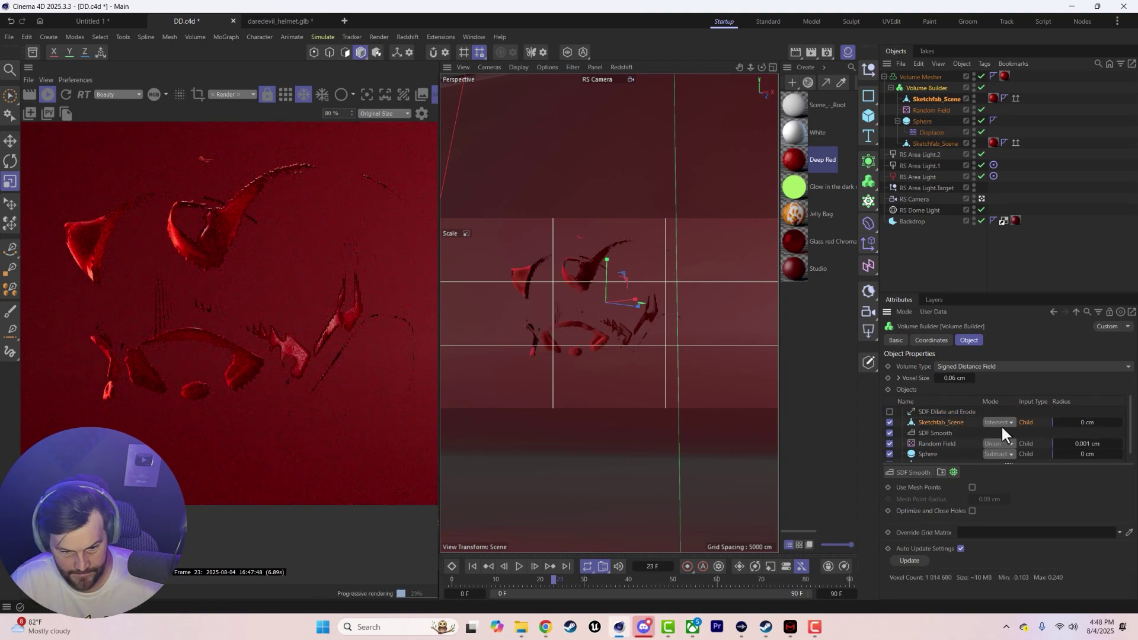
{"action": "left_click_drag", "start_coordinate": [934, 424], "coordinate": [904, 422]}
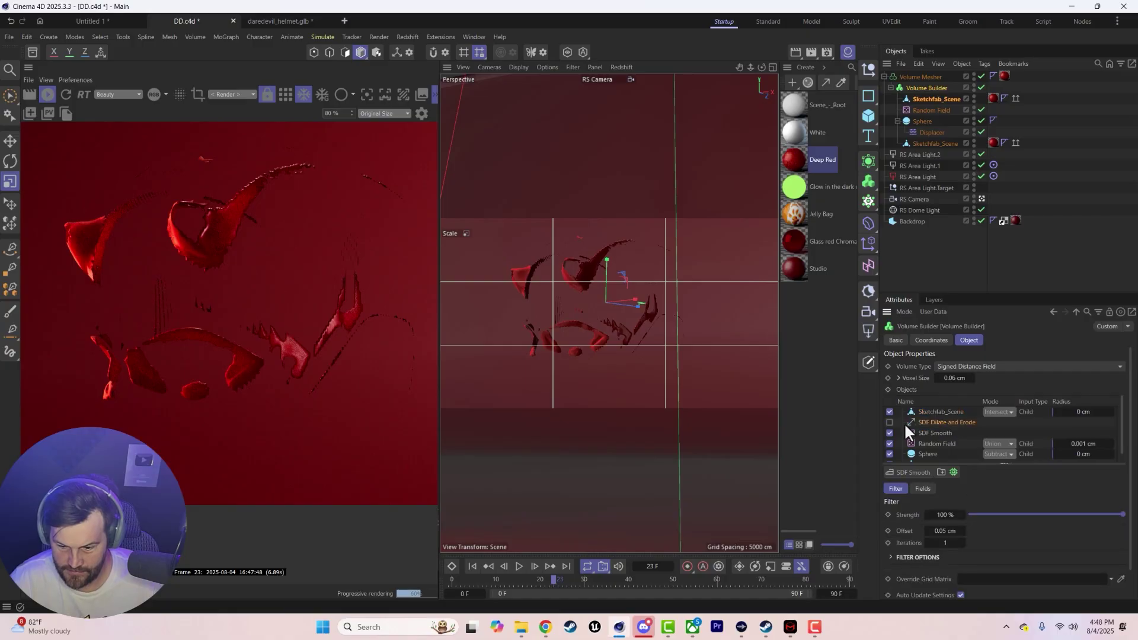
{"action": "left_click", "coordinate": [888, 422]}
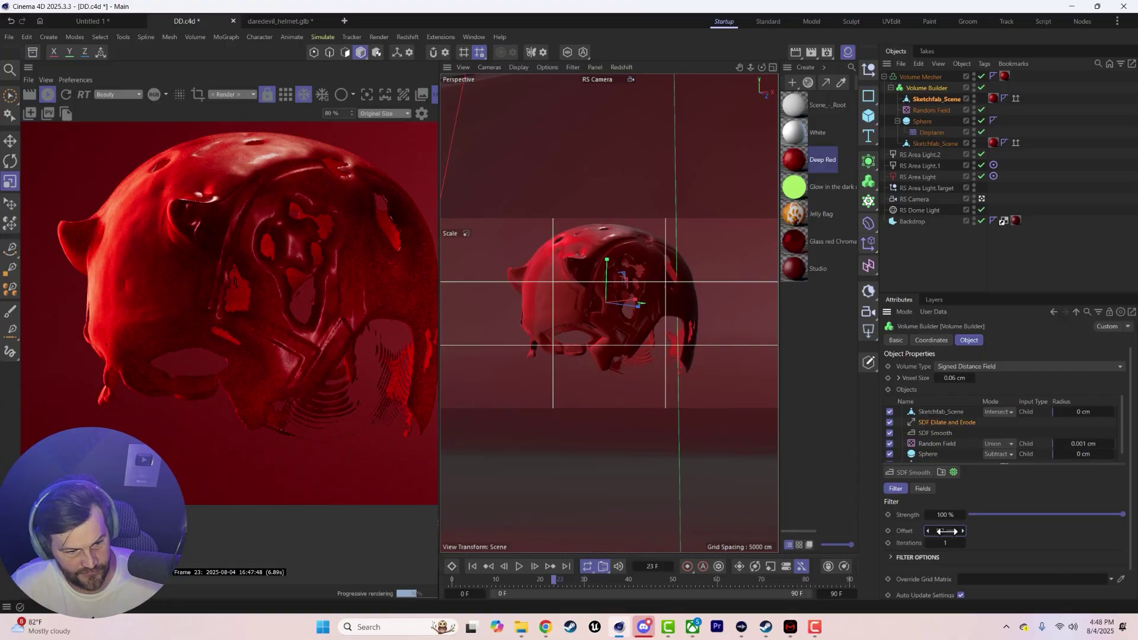
{"action": "double_click", "coordinate": [946, 530]}
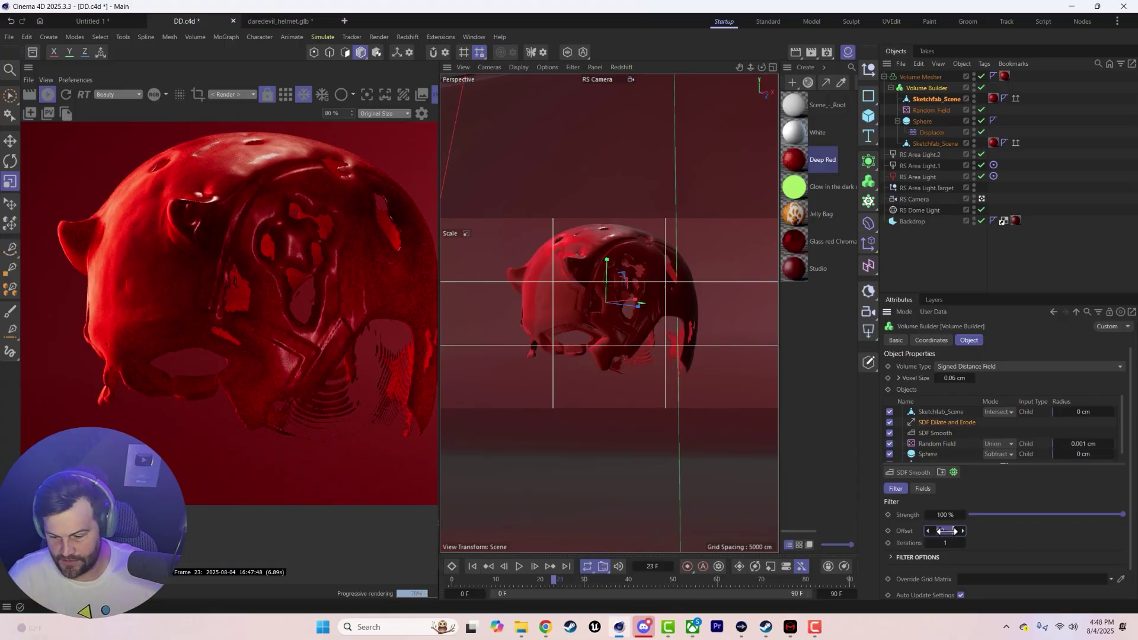
{"action": "left_click", "coordinate": [962, 542]}
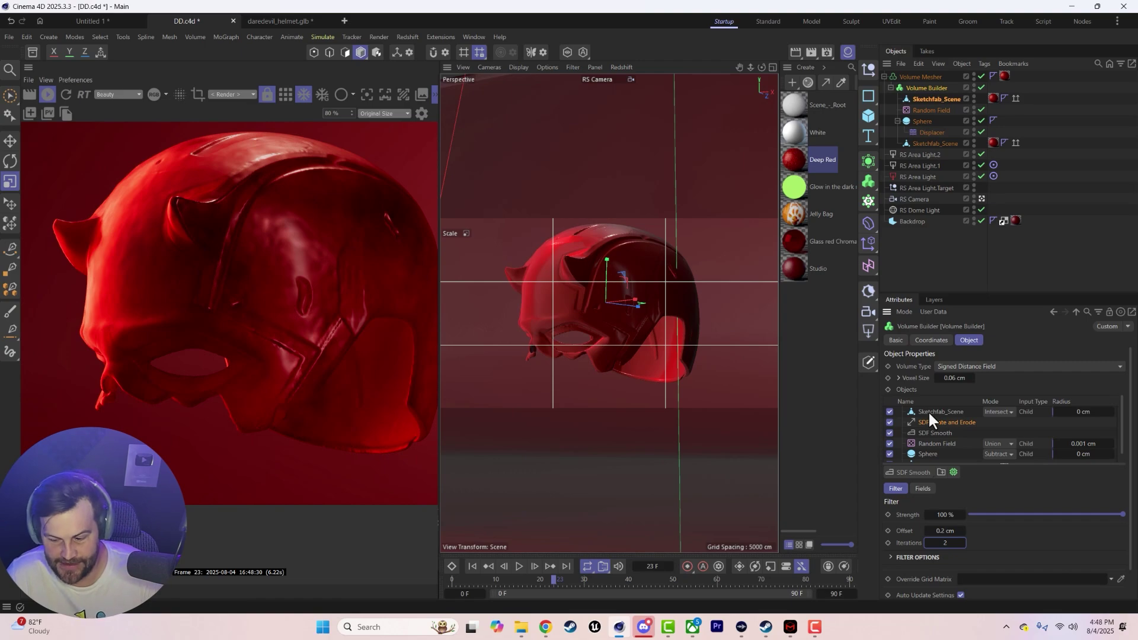
{"action": "left_click", "coordinate": [889, 412]}
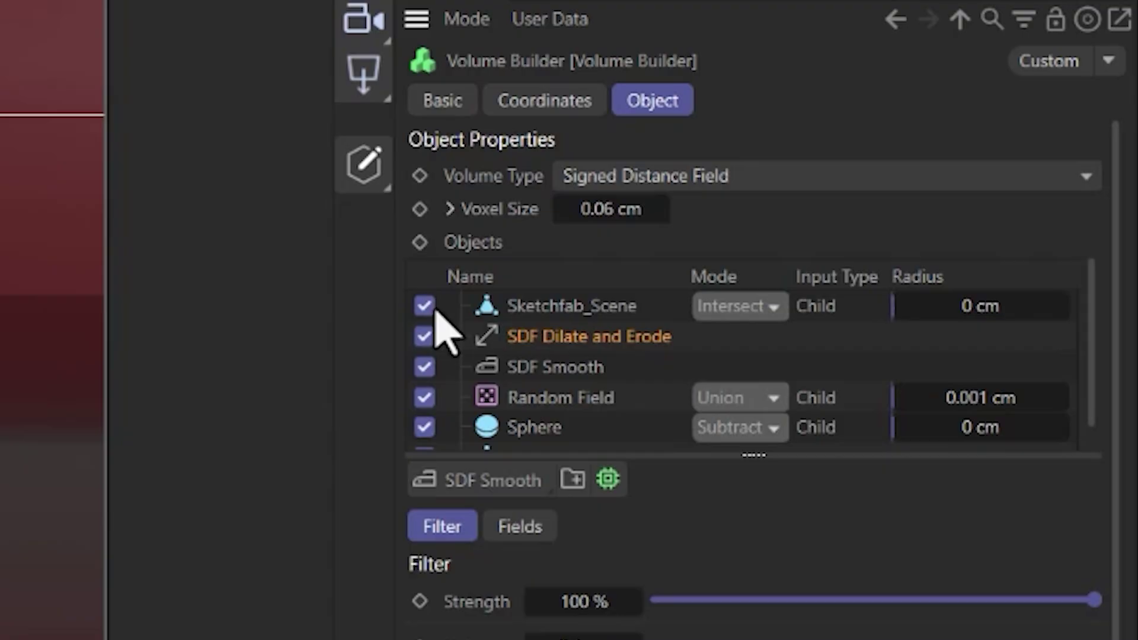
{"action": "left_click", "coordinate": [539, 307]}
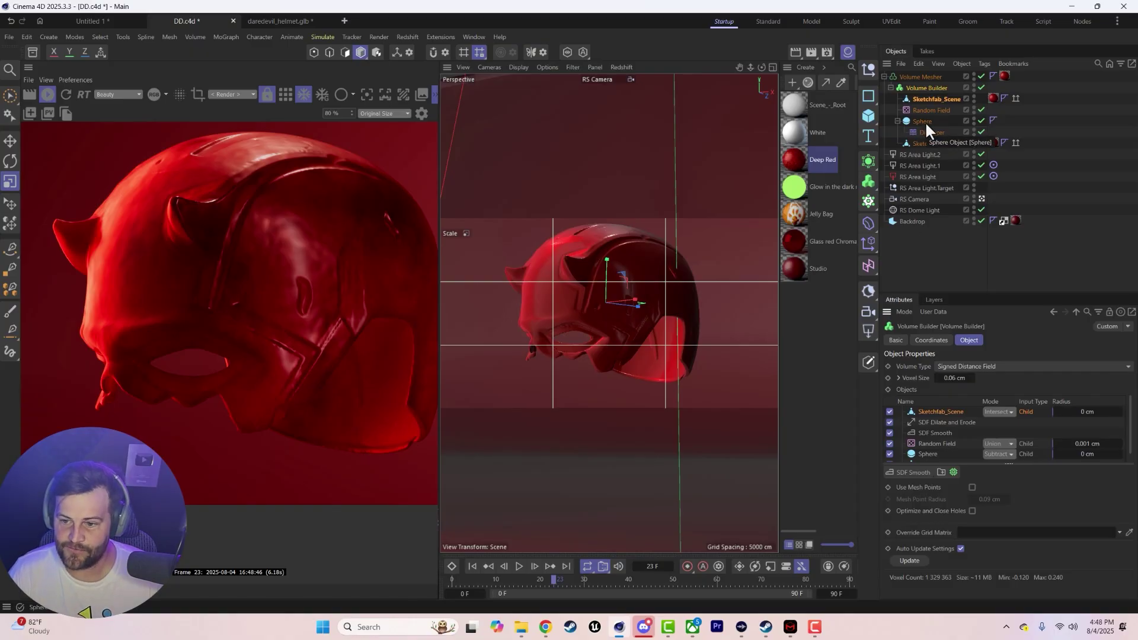
Increase the Random Field's noise scale and set its Surface Threshold to 0.25 in the Volume Builder
{"action": "left_click", "coordinate": [925, 110]}
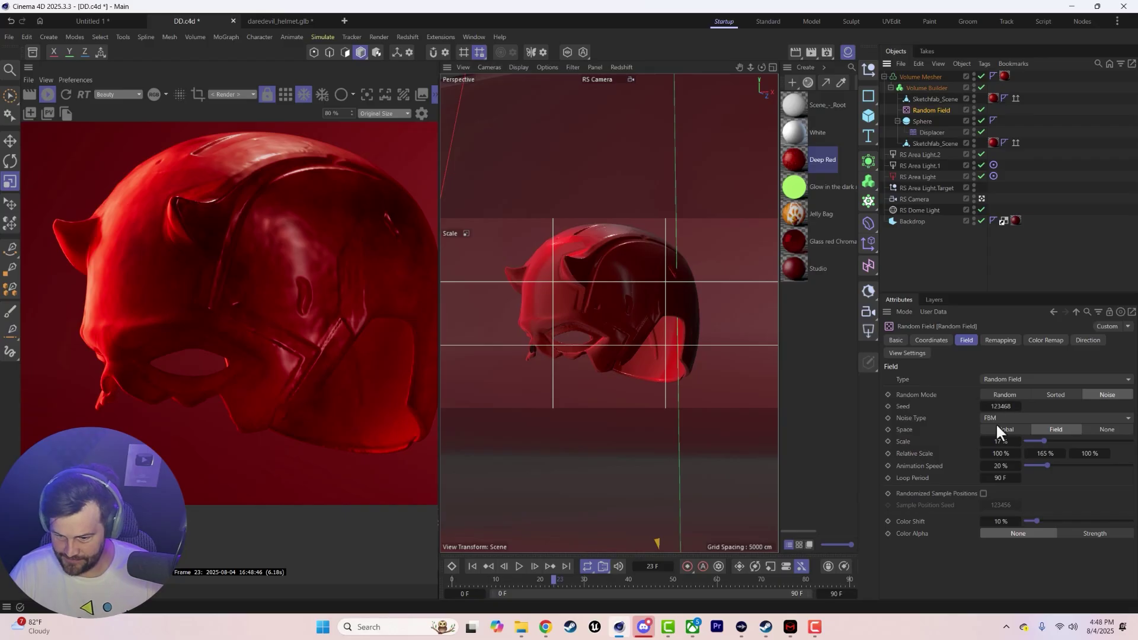
{"action": "mouse_move", "coordinate": [1042, 441]}
{"action": "left_mouse_down"}
{"action": "mouse_move", "coordinate": [1079, 431]}
{"action": "mouse_move", "coordinate": [1062, 435]}
{"action": "left_mouse_up"}
{"action": "left_click", "coordinate": [919, 88]}
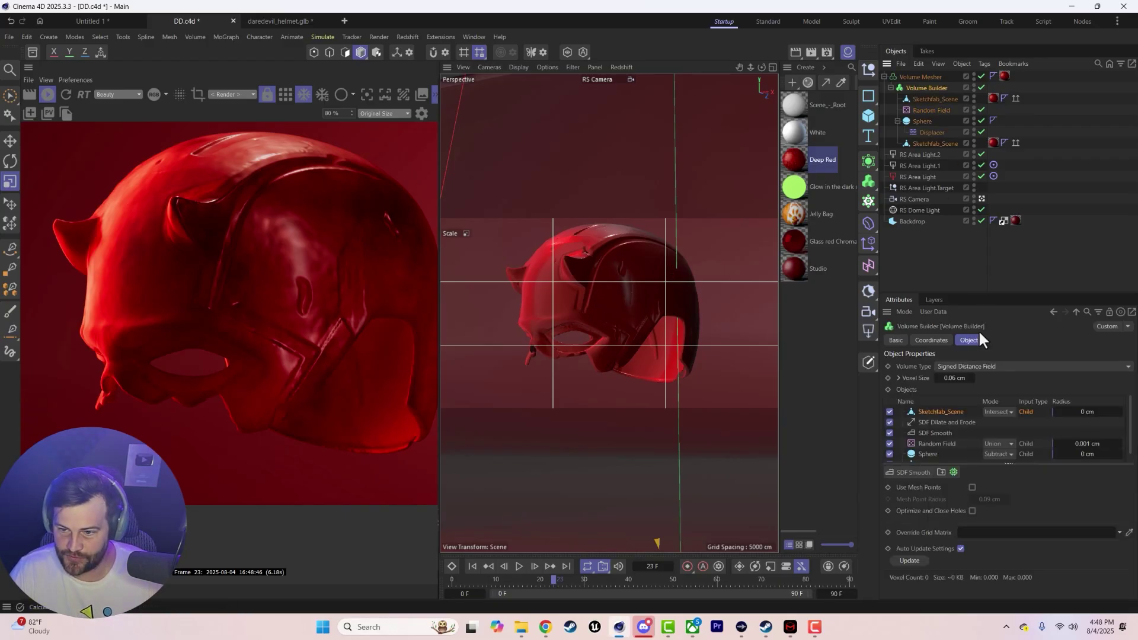
{"action": "left_click", "coordinate": [937, 433]}
{"action": "left_click", "coordinate": [937, 443]}
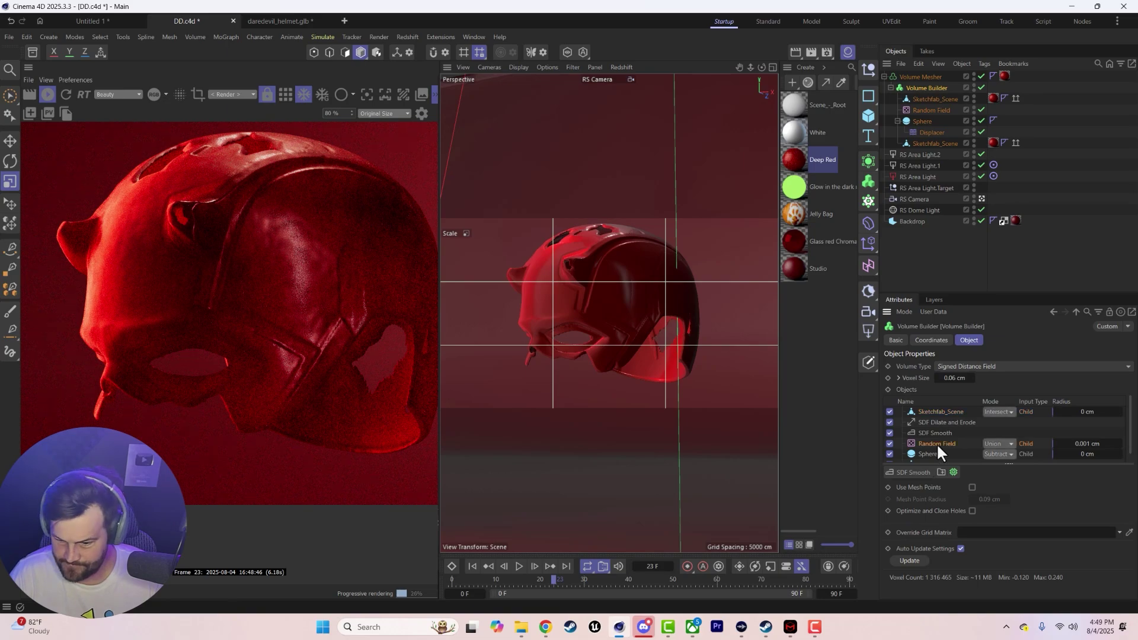
{"action": "mouse_move", "coordinate": [985, 487]}
{"action": "left_mouse_down"}
{"action": "mouse_move", "coordinate": [1019, 487]}
{"action": "mouse_move", "coordinate": [989, 488]}
{"action": "left_mouse_up"}
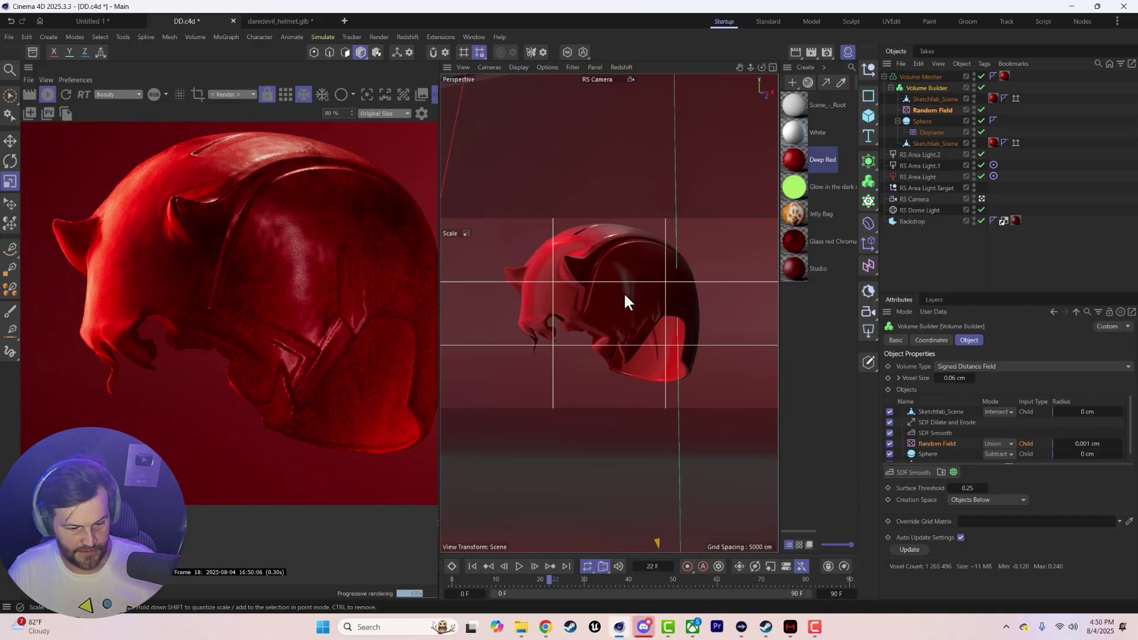
{"action": "left_click", "coordinate": [922, 75]}
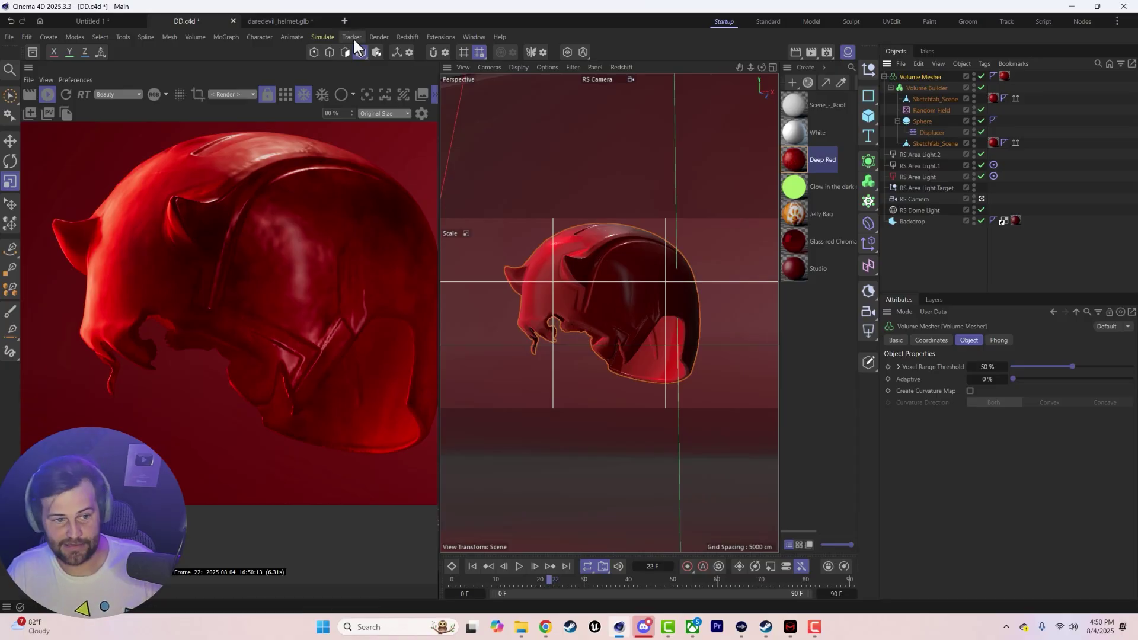
{"action": "left_click", "coordinate": [323, 37]}
{"action": "mouse_move", "coordinate": [329, 58]}
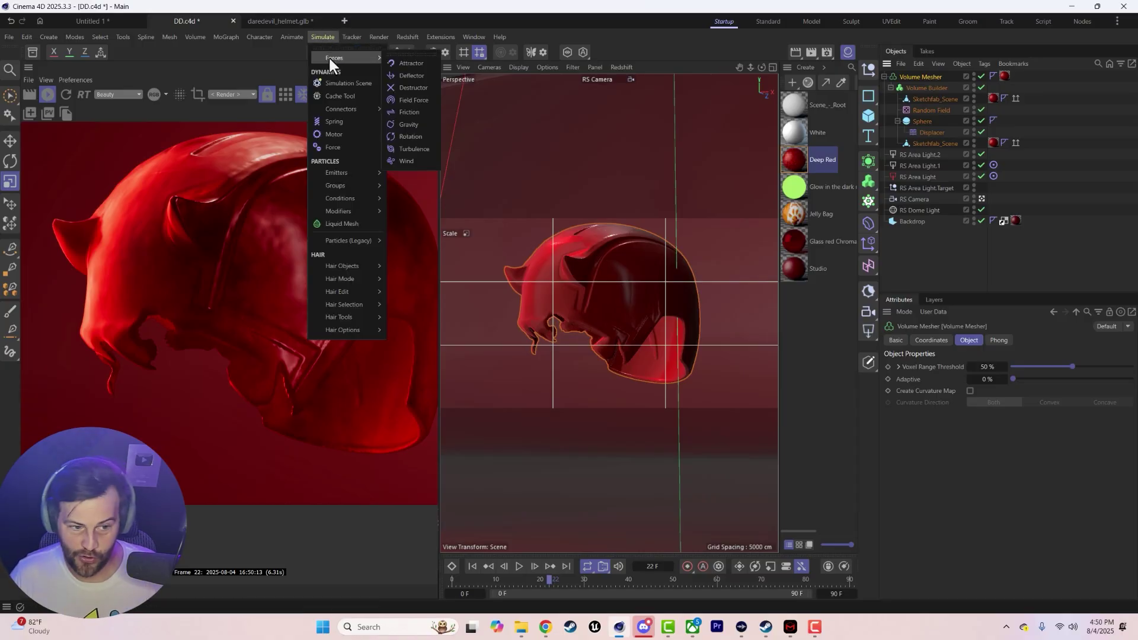
{"action": "left_click", "coordinate": [585, 271]}
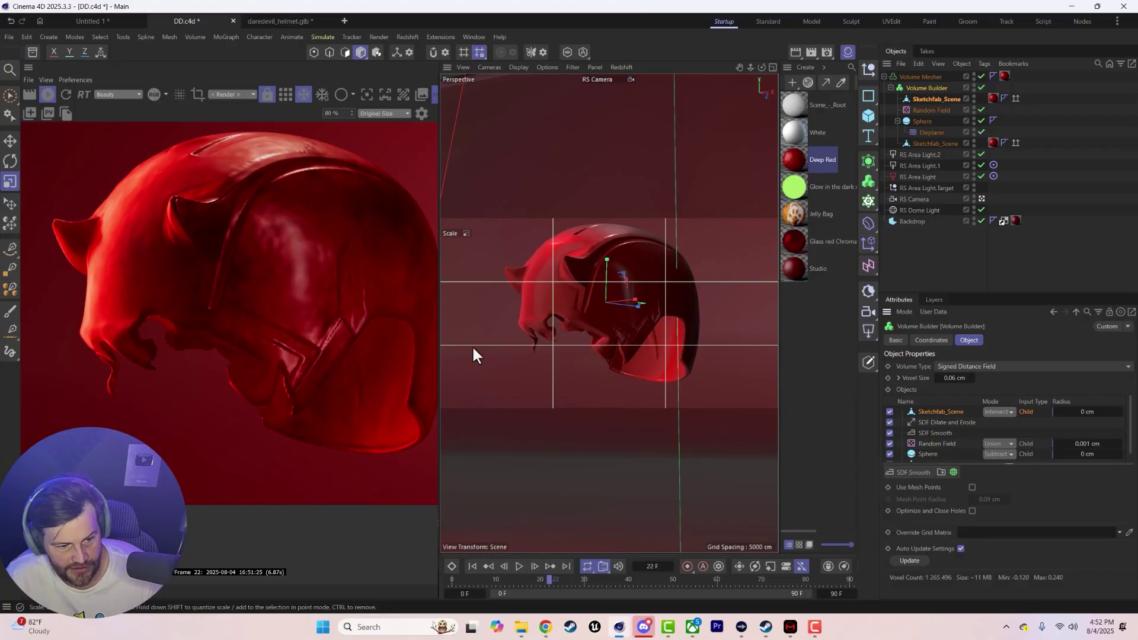
{"action": "scroll", "coordinate": [279, 348], "scroll_direction": "down", "scroll_amount": 3}
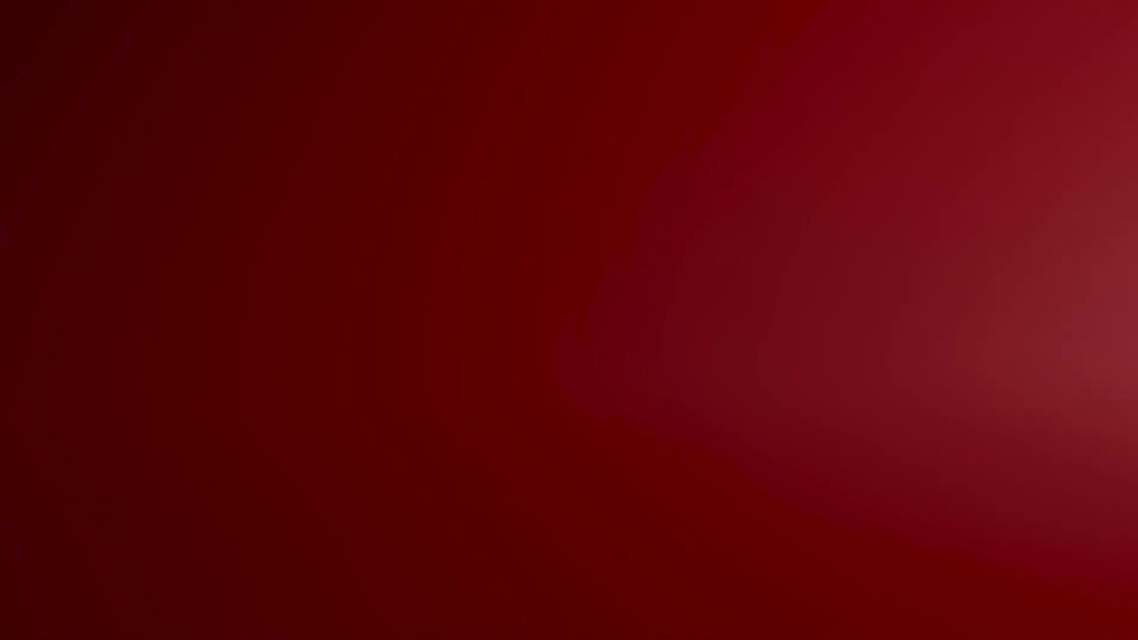